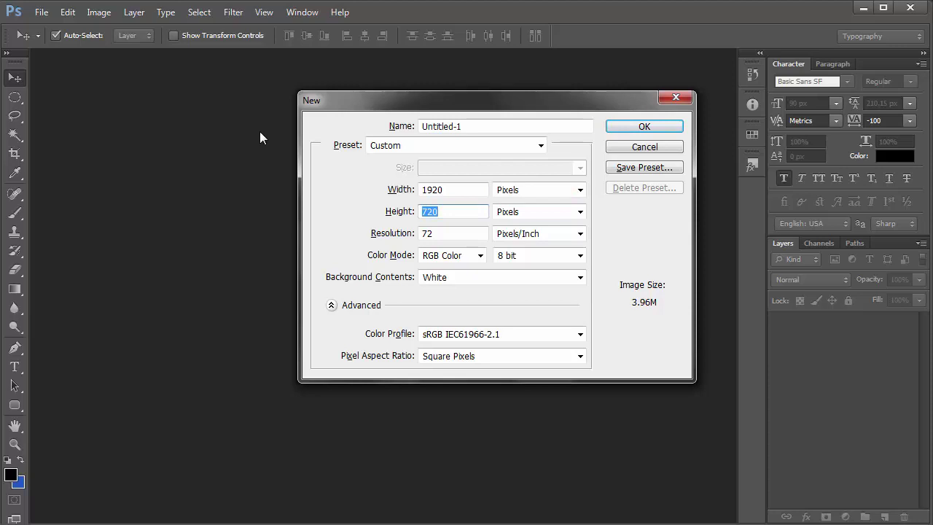
Create a new 1920 × 1080 pixel document with a white background
{"action": "type", "text": "1080"}
{"action": "key", "text": "Return"}
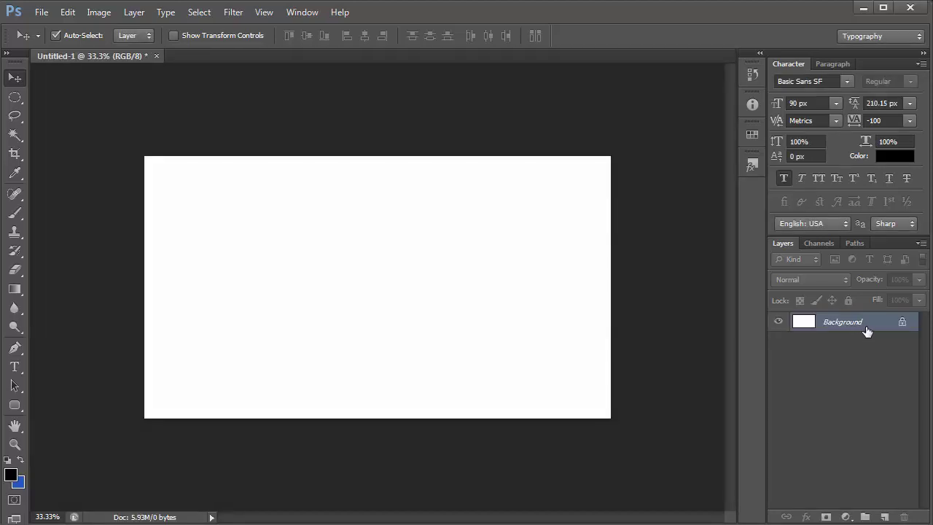
Duplicate the background layer and darken the copy with Hue/Saturation at a Lightness of -73
{"action": "key", "text": "ctrl+j"}
{"action": "key", "text": "ctrl+u"}
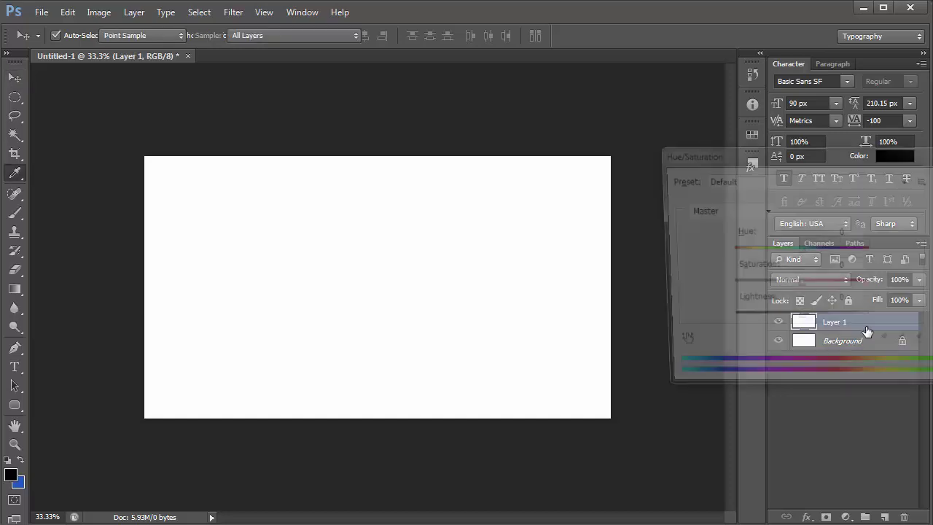
{"action": "left_click_drag", "start_coordinate": [814, 165], "coordinate": [658, 149]}
{"action": "left_click_drag", "start_coordinate": [642, 305], "coordinate": [592, 303]}
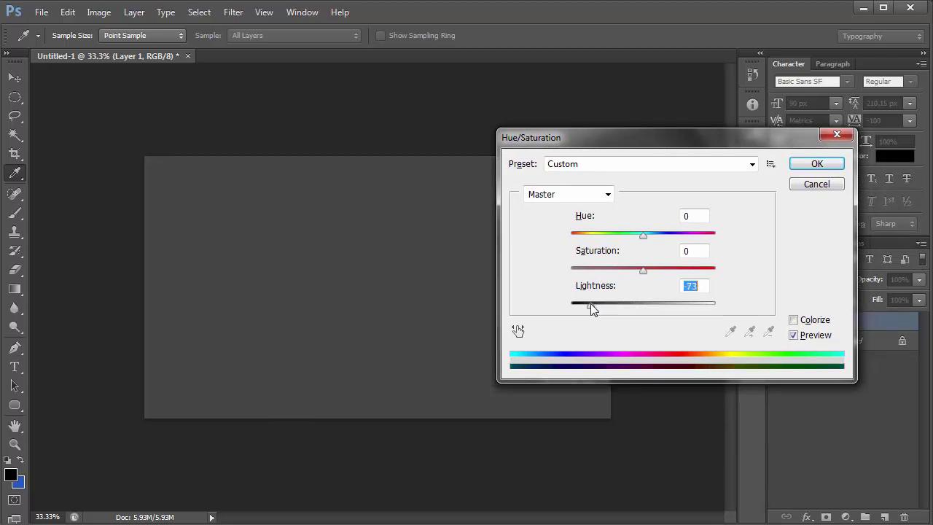
{"action": "key", "text": "Return"}
{"action": "key", "text": "v"}
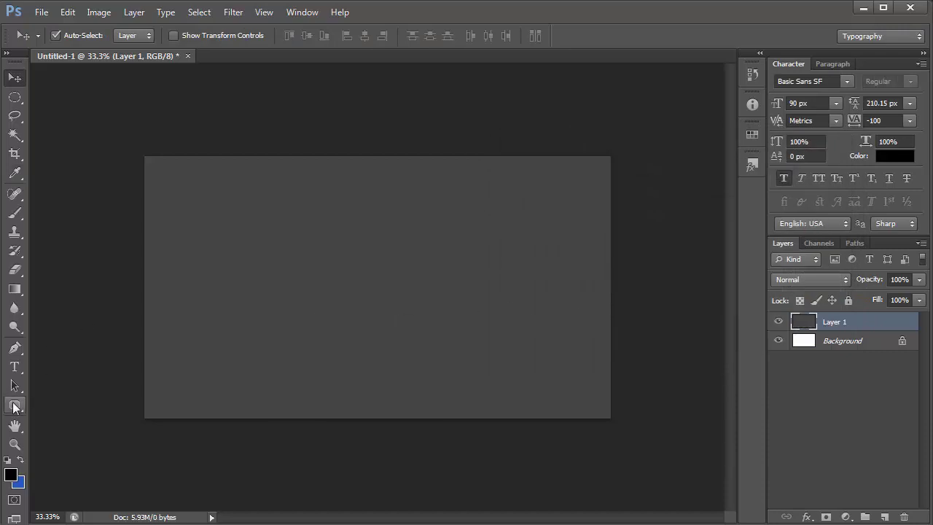
Create a 1024 × 1024 px rounded rectangle from center with a 250 px radius and move it to the middle of the canvas
{"action": "left_click", "coordinate": [15, 407]}
{"action": "left_click", "coordinate": [16, 407]}
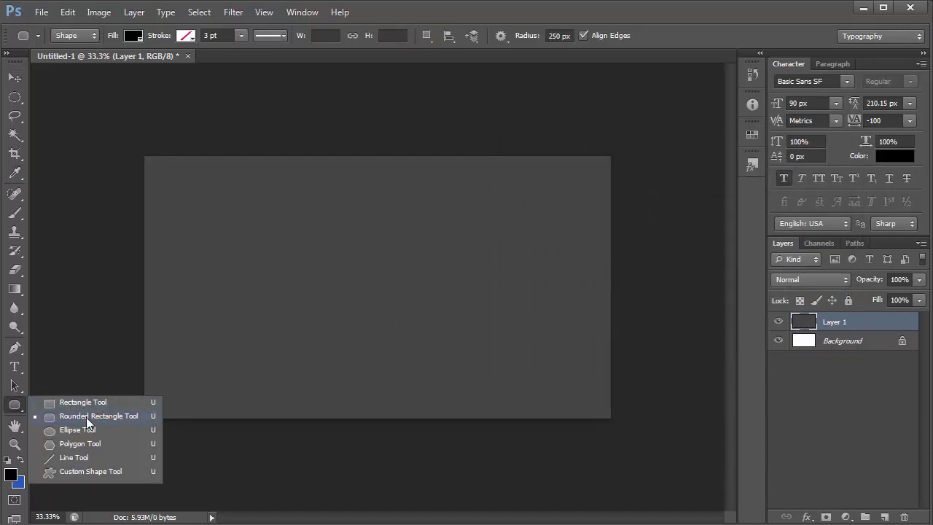
{"action": "left_click", "coordinate": [89, 417]}
{"action": "left_click", "coordinate": [320, 282]}
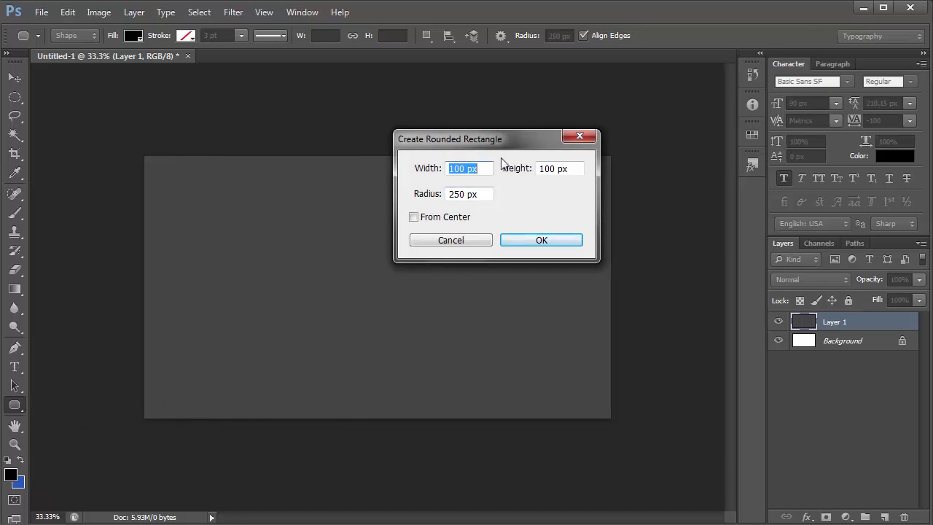
{"action": "type", "text": "1024"}
{"action": "key", "text": "Tab"}
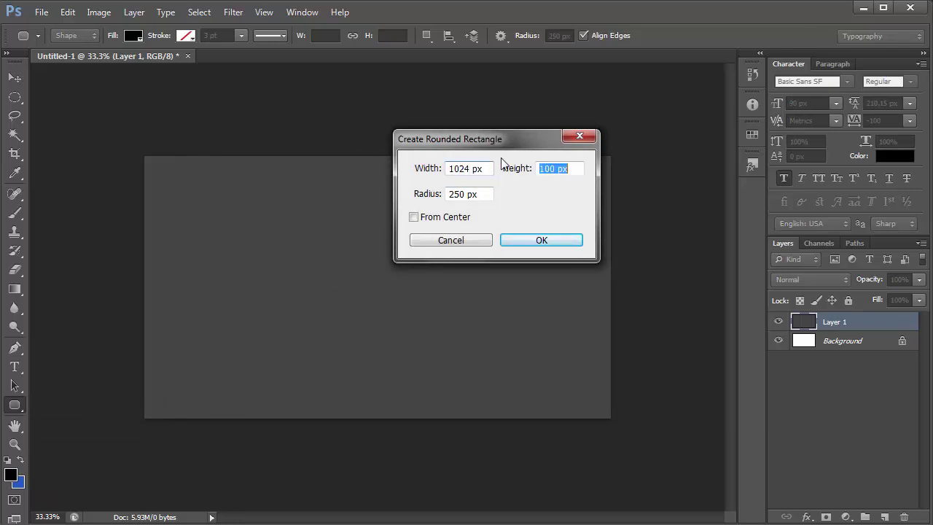
{"action": "type", "text": "1024"}
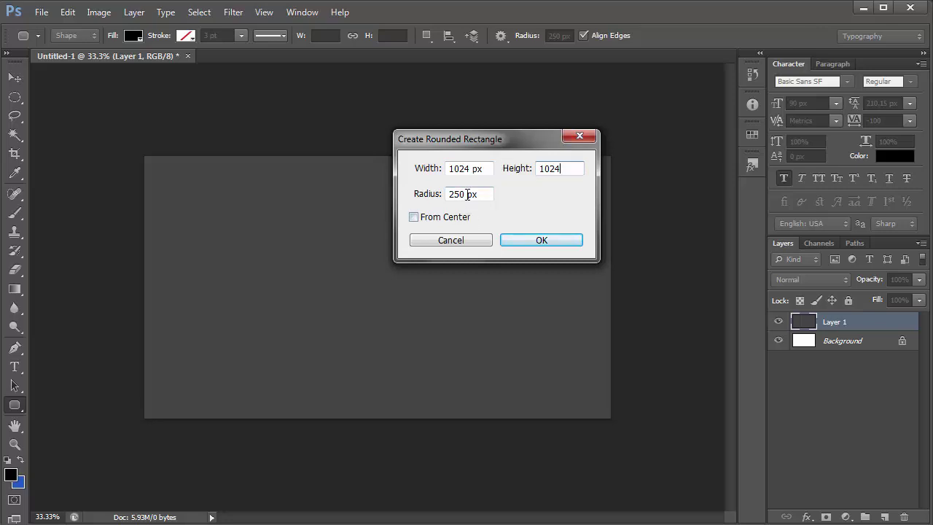
{"action": "key", "text": "Tab"}
{"action": "left_click", "coordinate": [452, 216]}
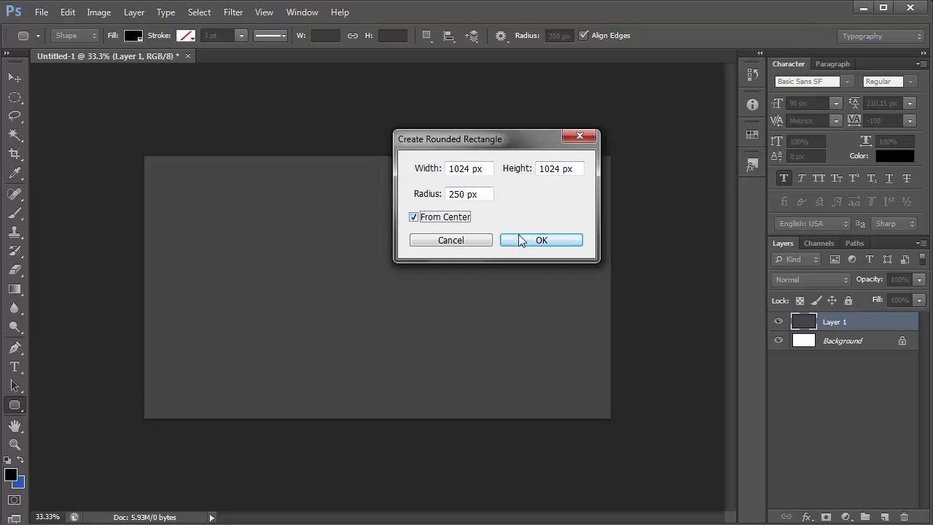
{"action": "left_click", "coordinate": [547, 239]}
{"action": "key", "text": "v"}
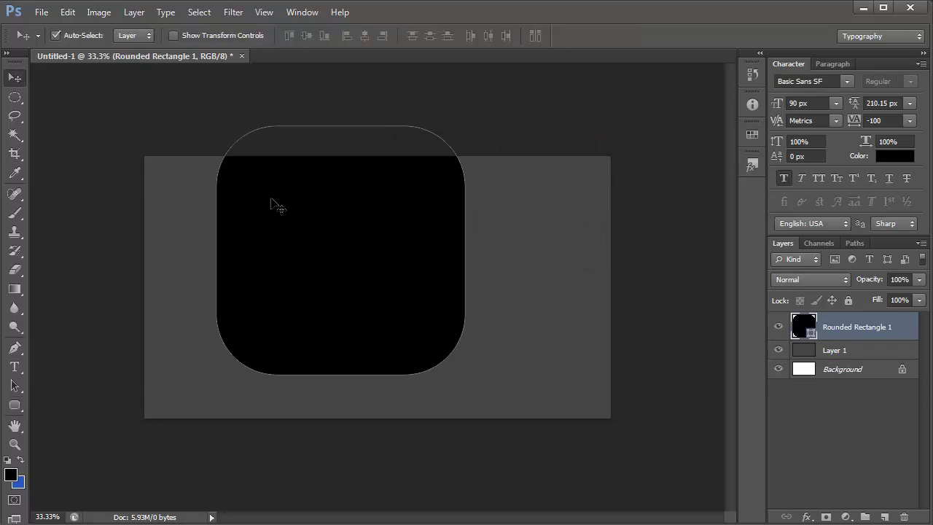
{"action": "left_click_drag", "start_coordinate": [347, 225], "coordinate": [396, 265]}
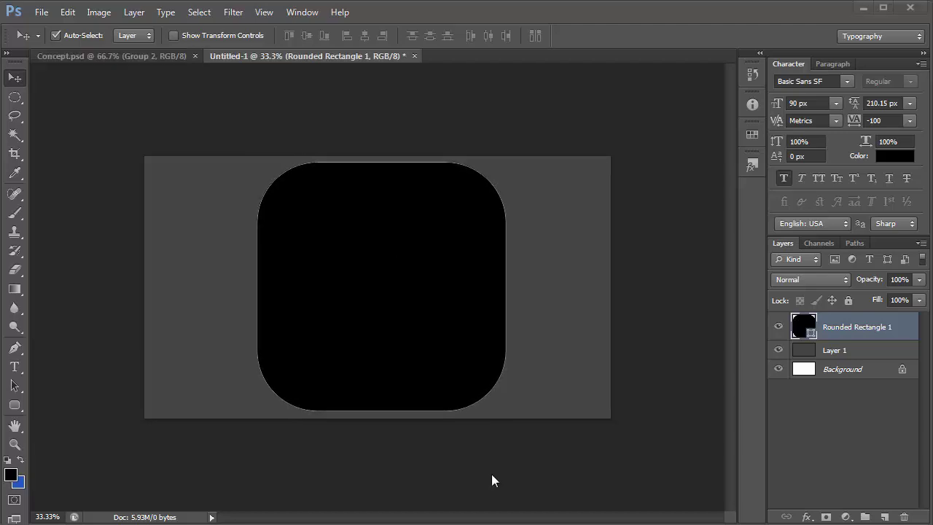
Darken Layer 1 behind the rounded rectangle further with Hue/Saturation at a Lightness of -67
{"action": "left_click", "coordinate": [569, 331]}
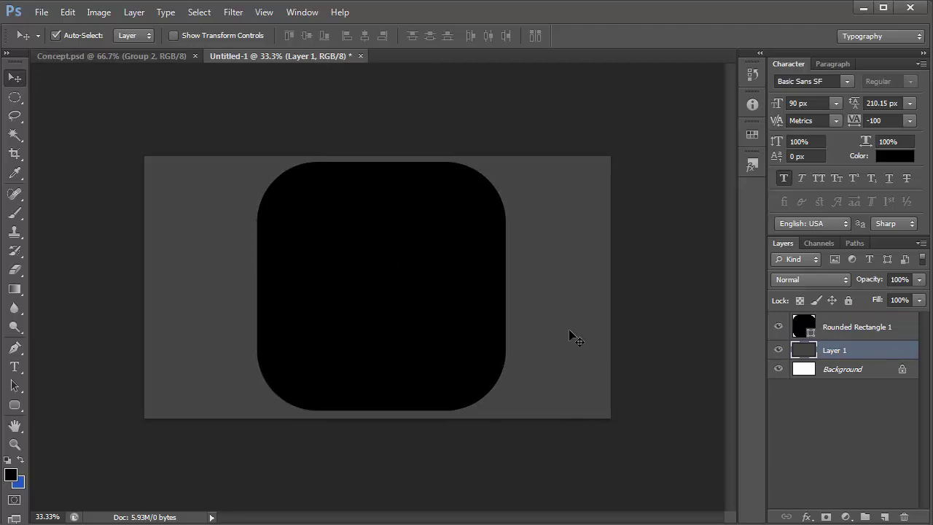
{"action": "key", "text": "ctrl+u"}
{"action": "mouse_move", "coordinate": [604, 319]}
{"action": "left_mouse_down"}
{"action": "mouse_move", "coordinate": [613, 307]}
{"action": "mouse_move", "coordinate": [595, 307]}
{"action": "left_mouse_up"}
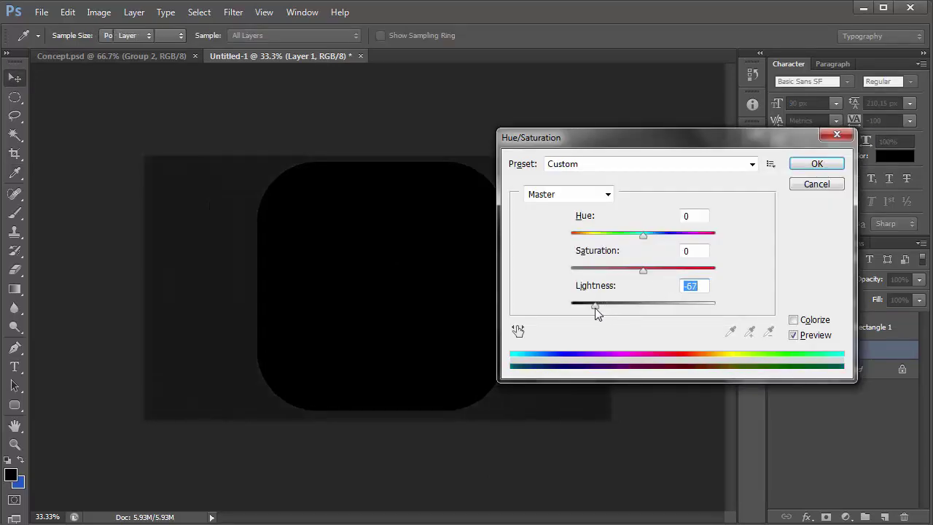
{"action": "key", "text": "Return"}
Add a Pattern Overlay to the rounded rectangle using the rough grey stone-like pattern at 165% scale
{"action": "left_click", "coordinate": [391, 328]}
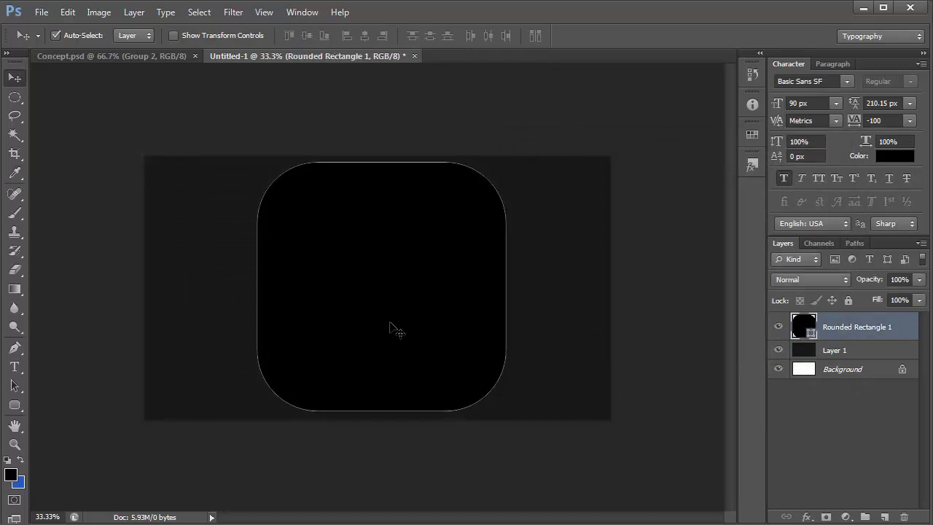
{"action": "left_click", "coordinate": [616, 299]}
{"action": "left_click", "coordinate": [395, 300]}
{"action": "double_click", "coordinate": [904, 329]}
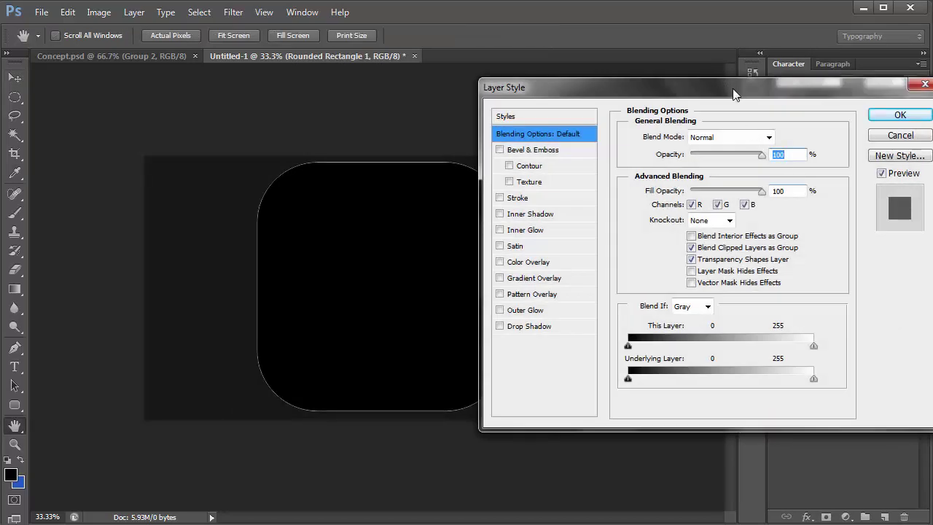
{"action": "left_click_drag", "start_coordinate": [737, 96], "coordinate": [716, 97]}
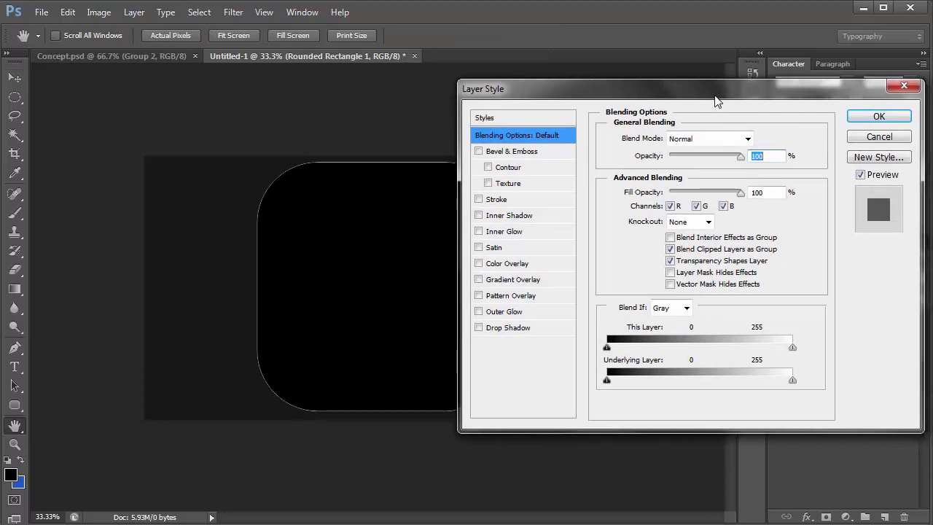
{"action": "left_click", "coordinate": [524, 299]}
{"action": "left_click", "coordinate": [705, 189]}
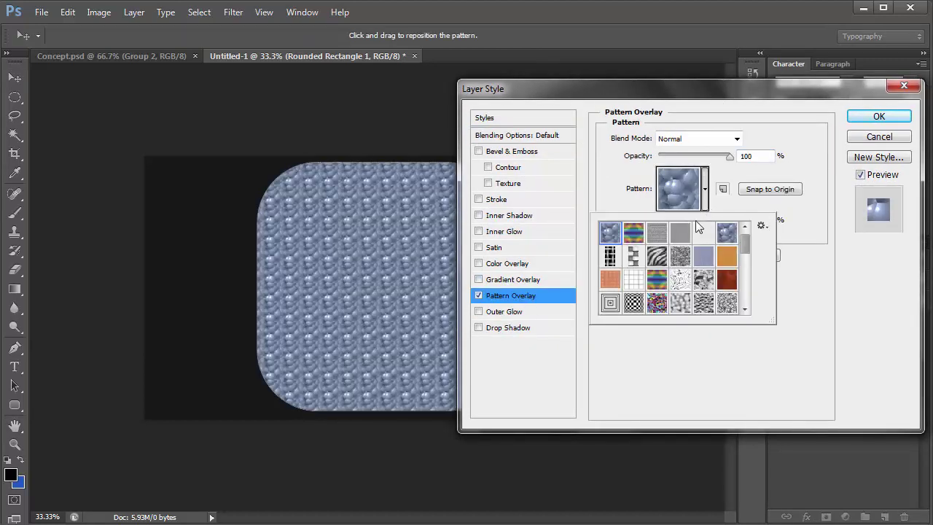
{"action": "left_click", "coordinate": [657, 233]}
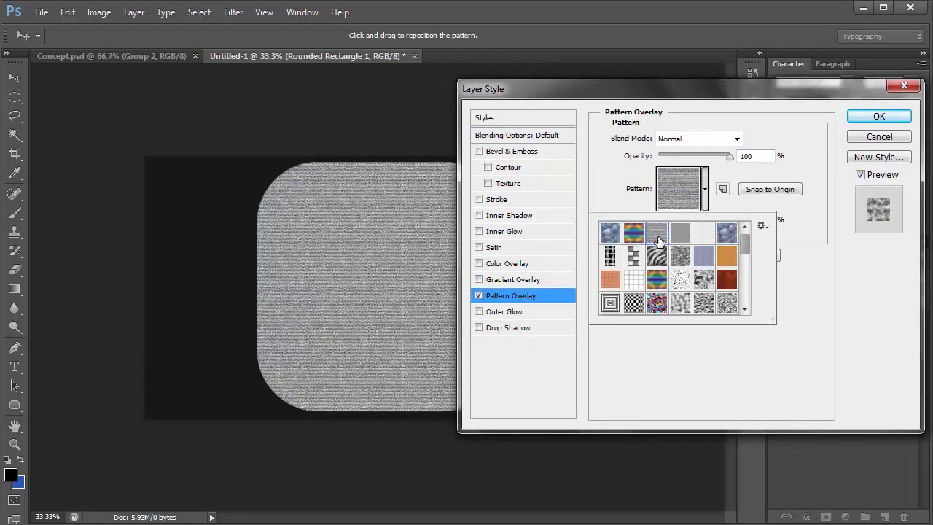
{"action": "left_click", "coordinate": [683, 257]}
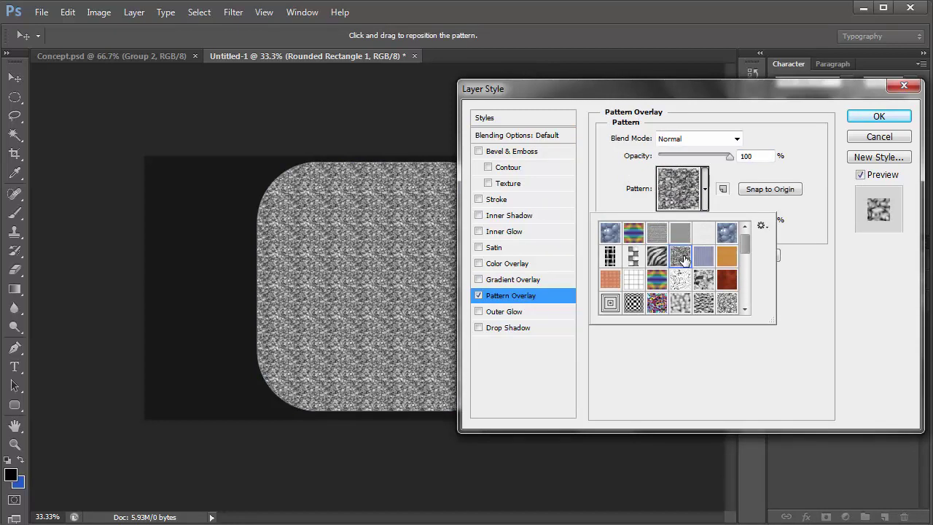
{"action": "left_click", "coordinate": [697, 388]}
{"action": "left_click_drag", "start_coordinate": [695, 222], "coordinate": [698, 222]}
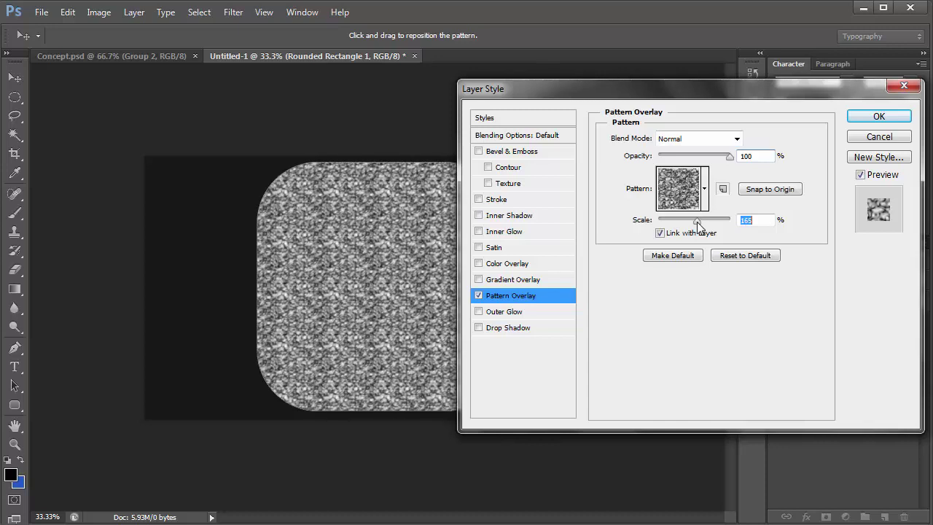
Add a Gradient Overlay to the rounded rectangle and set the gradient's starting color stop to dark brown #5f2400
{"action": "left_click", "coordinate": [527, 281]}
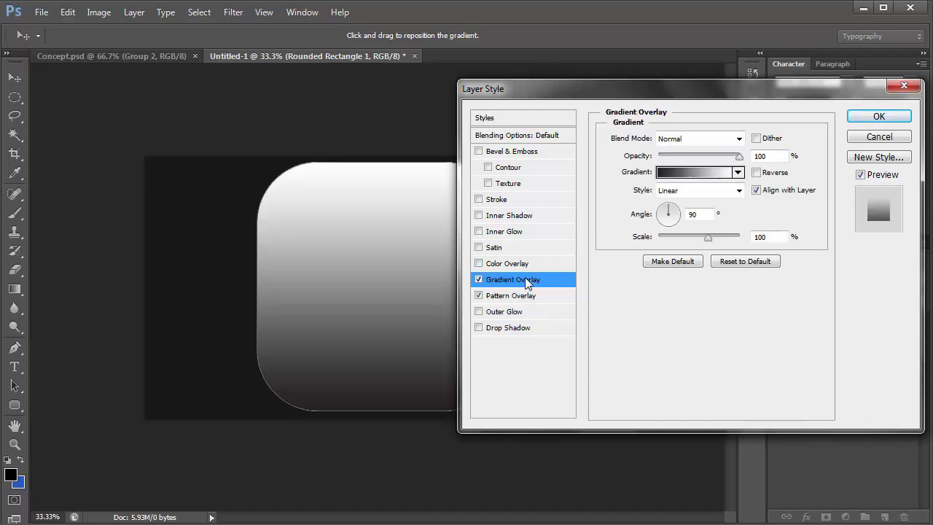
{"action": "left_click", "coordinate": [694, 177]}
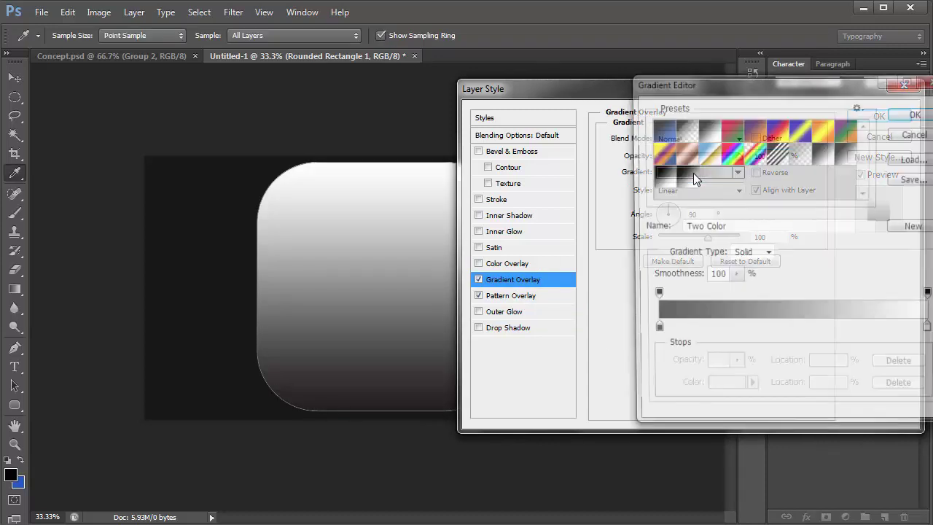
{"action": "double_click", "coordinate": [653, 334]}
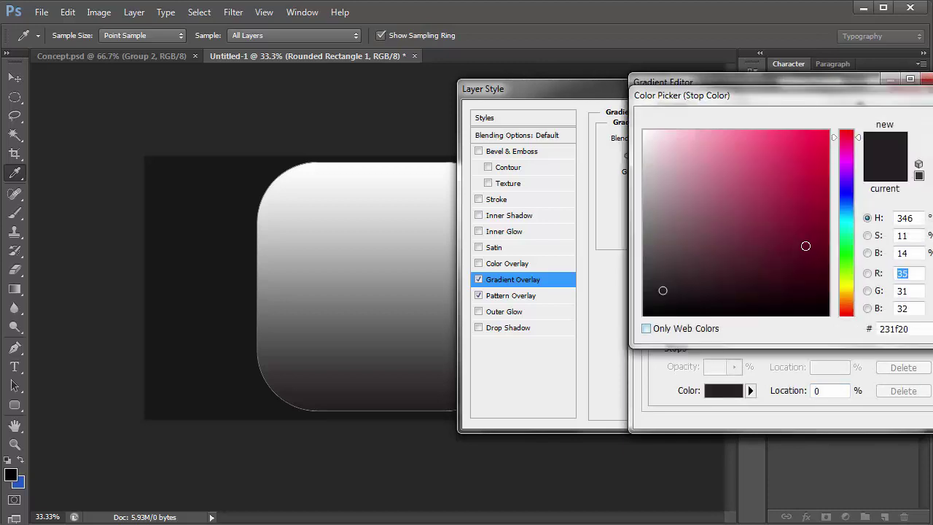
{"action": "left_click_drag", "start_coordinate": [845, 161], "coordinate": [828, 248]}
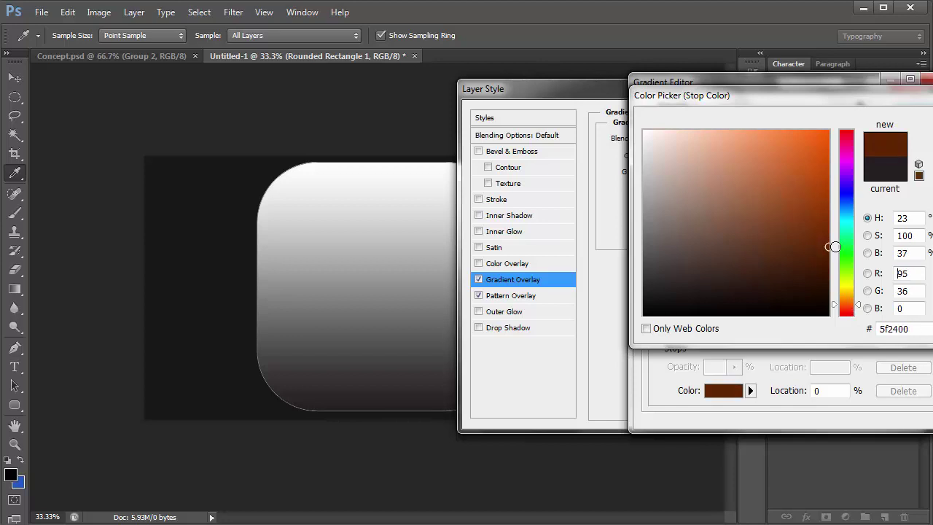
{"action": "key", "text": "Return"}
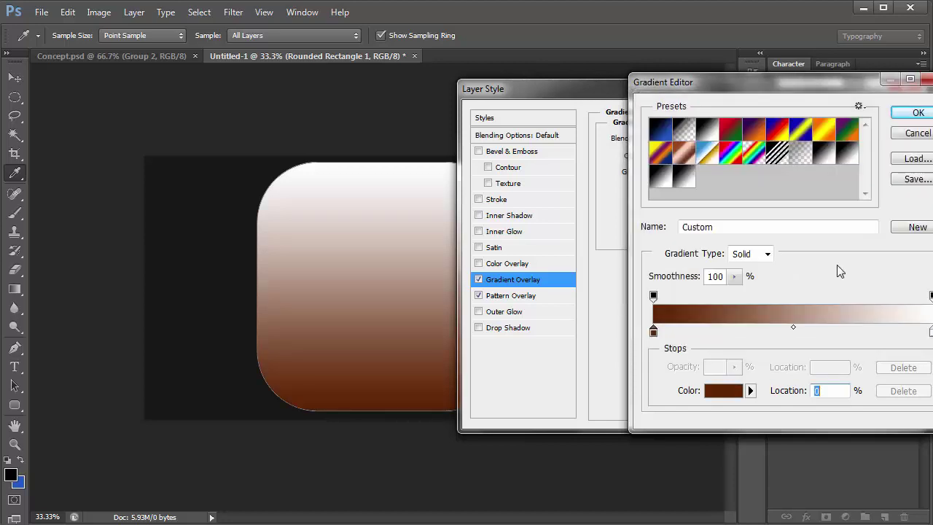
Set the gradient's end color stop to light peach, about #fed5b9, and accept the gradient
{"action": "double_click", "coordinate": [931, 332]}
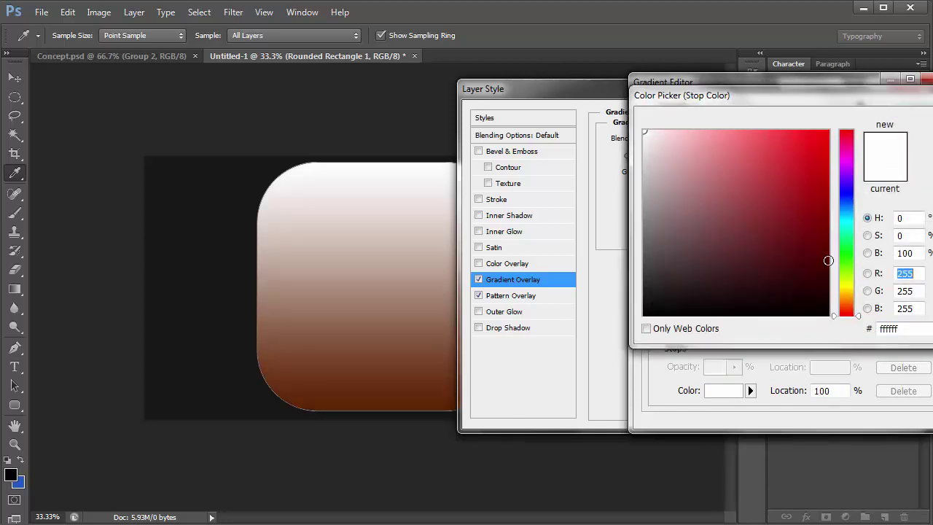
{"action": "left_click_drag", "start_coordinate": [846, 181], "coordinate": [848, 303]}
{"action": "left_click", "coordinate": [694, 135]}
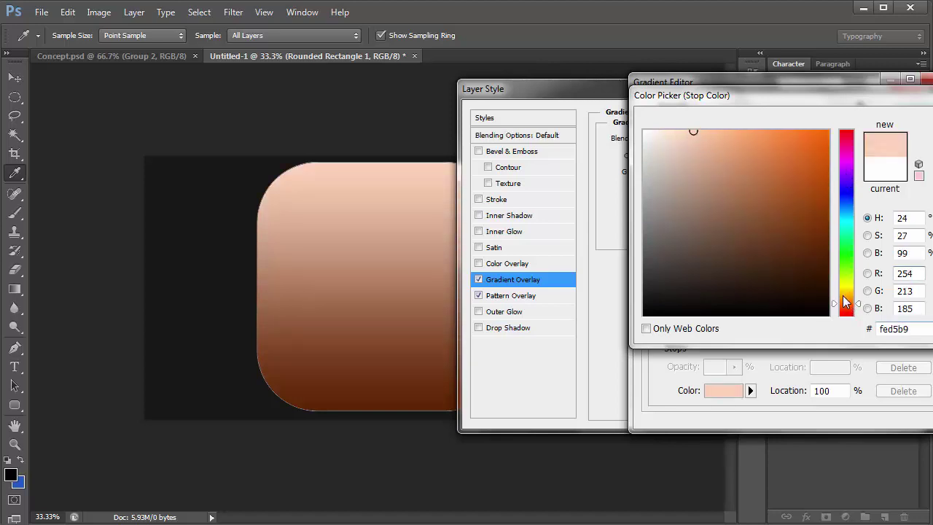
{"action": "left_click", "coordinate": [846, 302]}
{"action": "key", "text": "Return"}
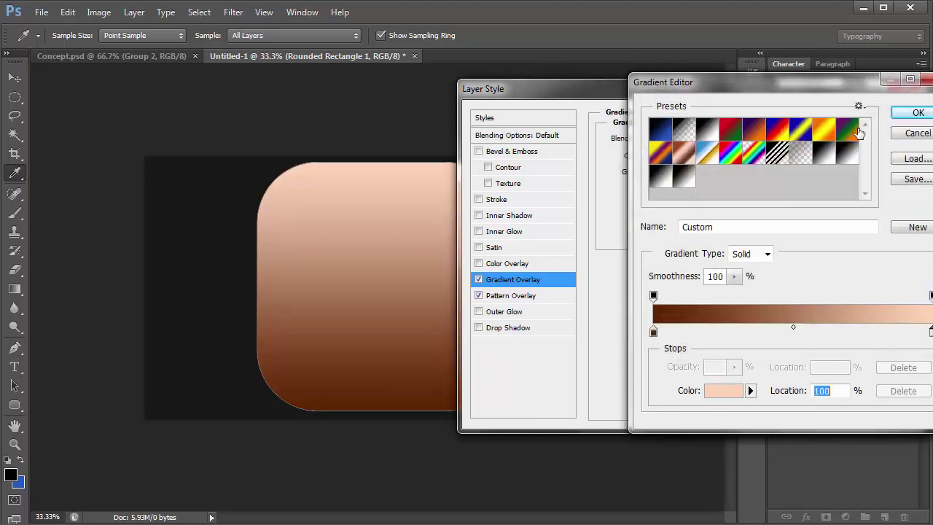
{"action": "left_click", "coordinate": [912, 115]}
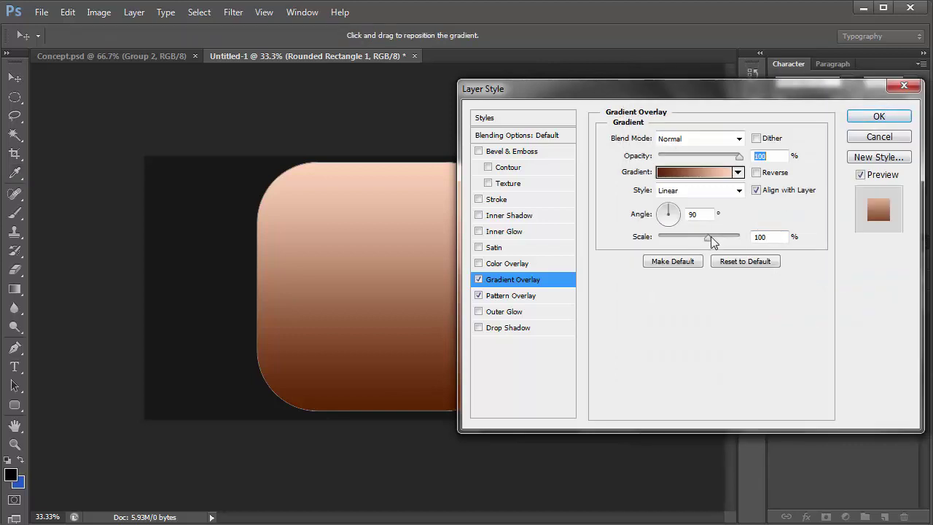
Reduce the Gradient Overlay opacity to 97% and apply the layer style to the rounded rectangle
{"action": "left_click_drag", "start_coordinate": [740, 162], "coordinate": [737, 160]}
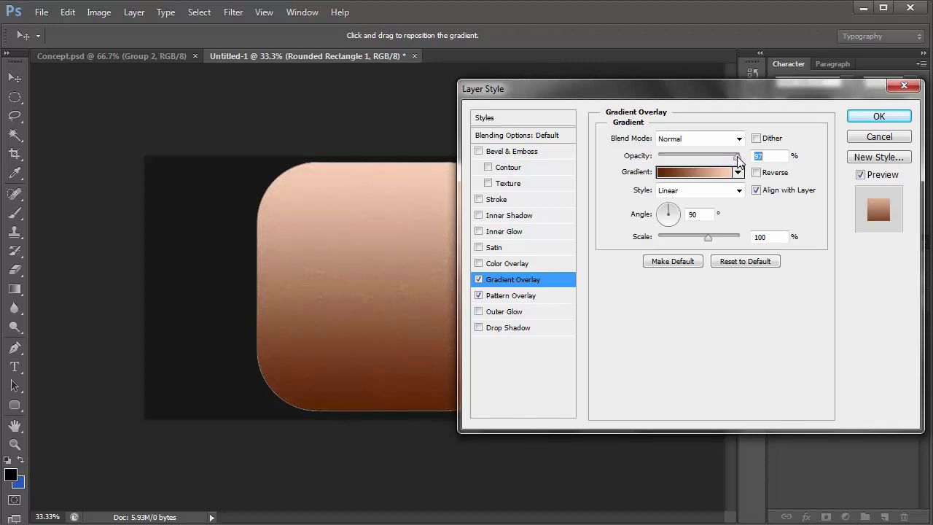
{"action": "left_click", "coordinate": [898, 116]}
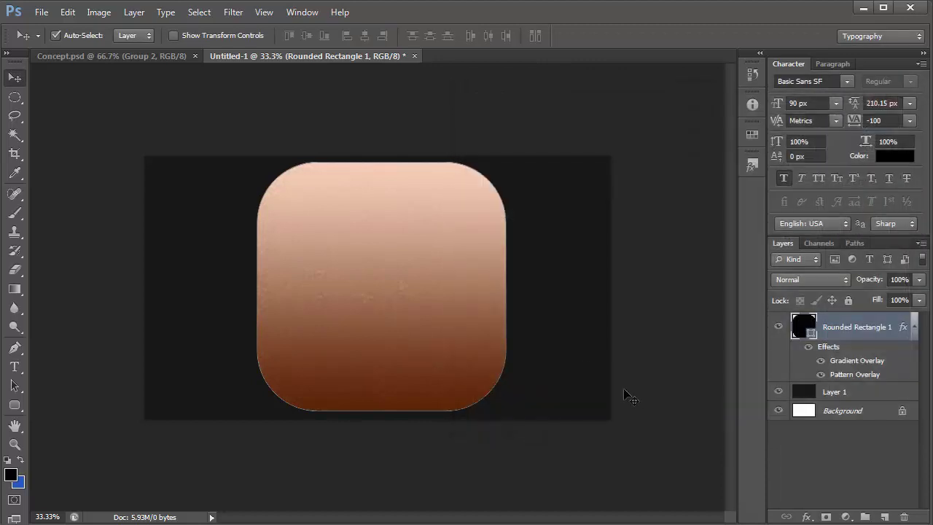
{"action": "left_click", "coordinate": [631, 400]}
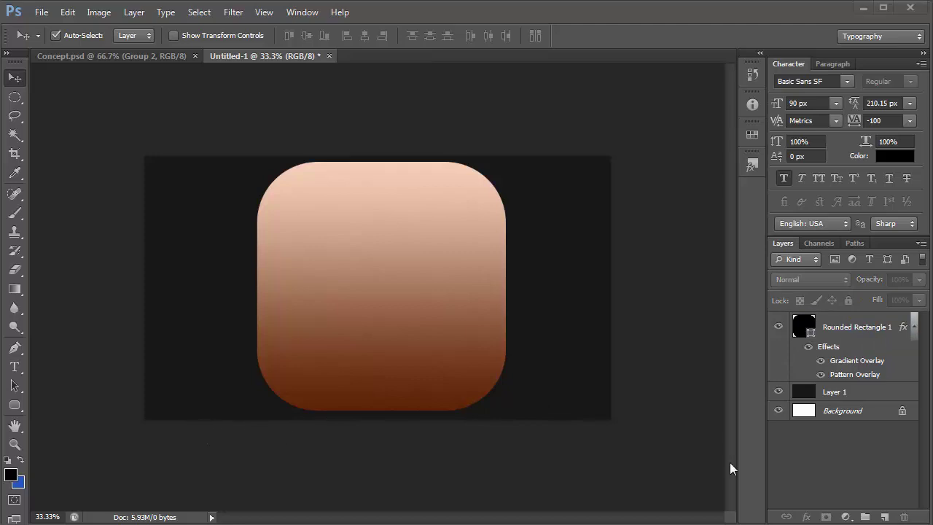
Draw a black circle about 693 px in diameter over the rounded rectangle with the Ellipse tool
{"action": "left_click", "coordinate": [14, 405]}
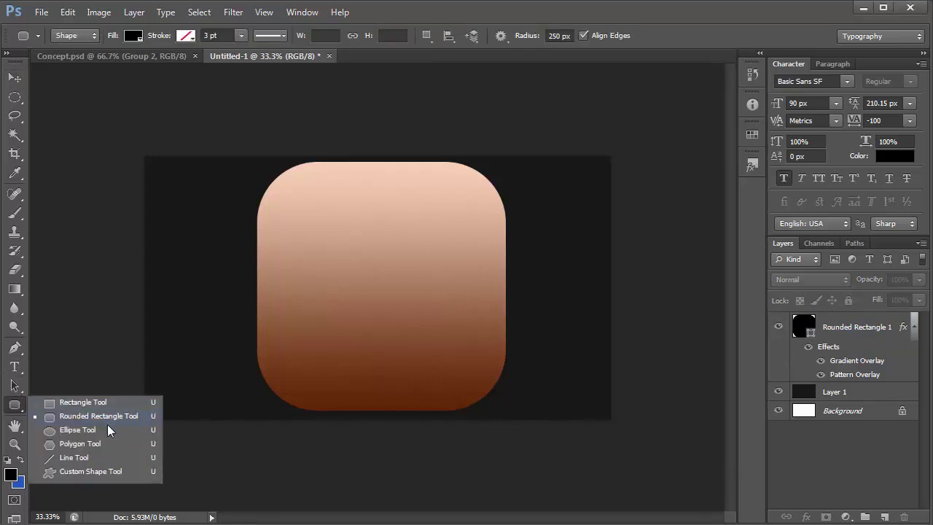
{"action": "left_click", "coordinate": [87, 433]}
{"action": "left_click", "coordinate": [860, 330]}
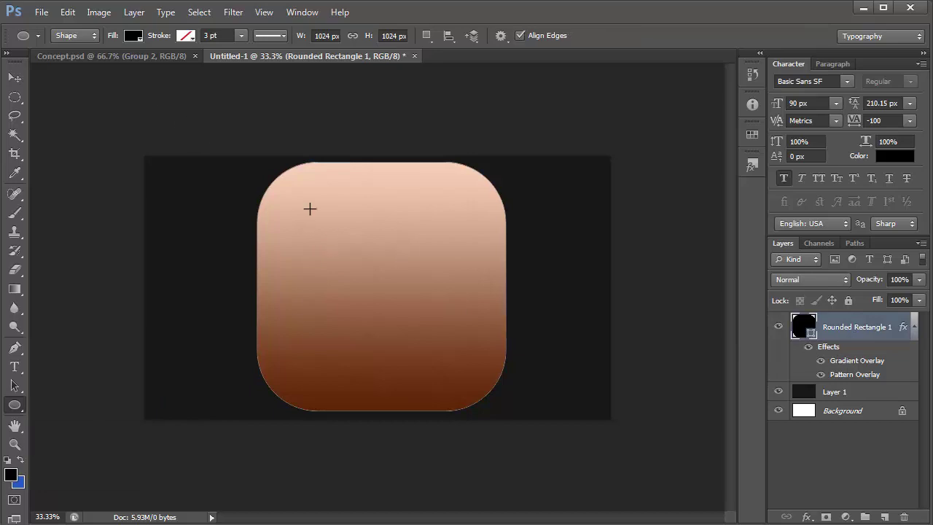
{"action": "left_click_drag", "start_coordinate": [314, 209], "coordinate": [531, 376]}
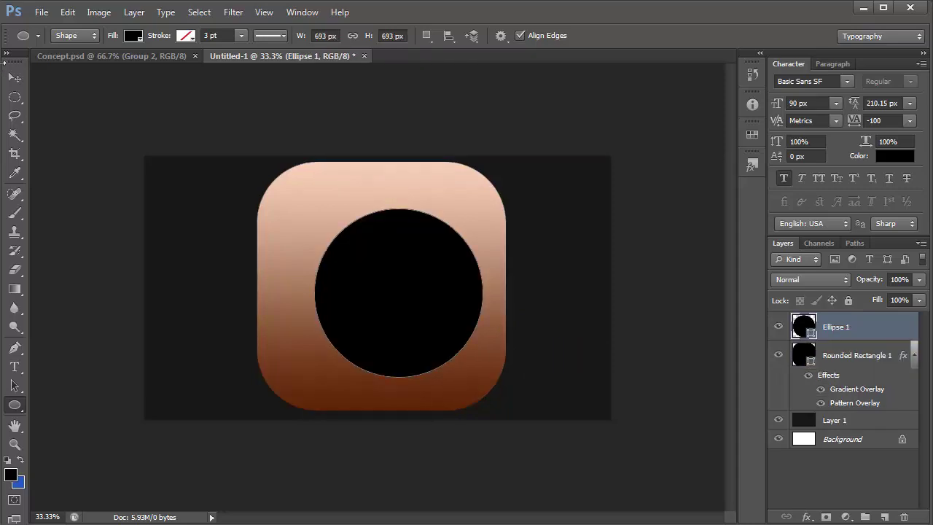
Move the black circle to the center of the rounded rectangle
{"action": "left_click", "coordinate": [15, 76]}
{"action": "left_click_drag", "start_coordinate": [396, 298], "coordinate": [376, 282]}
{"action": "left_click", "coordinate": [507, 467]}
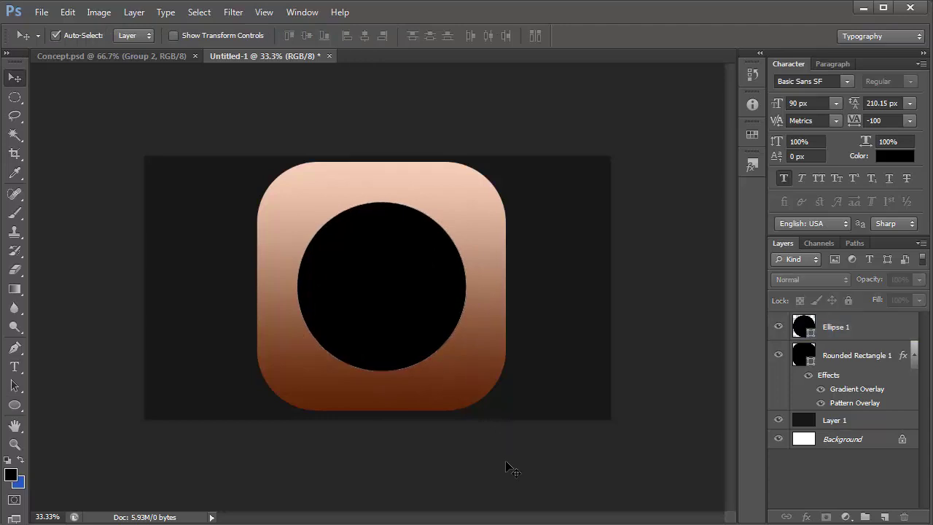
{"action": "left_click", "coordinate": [420, 323]}
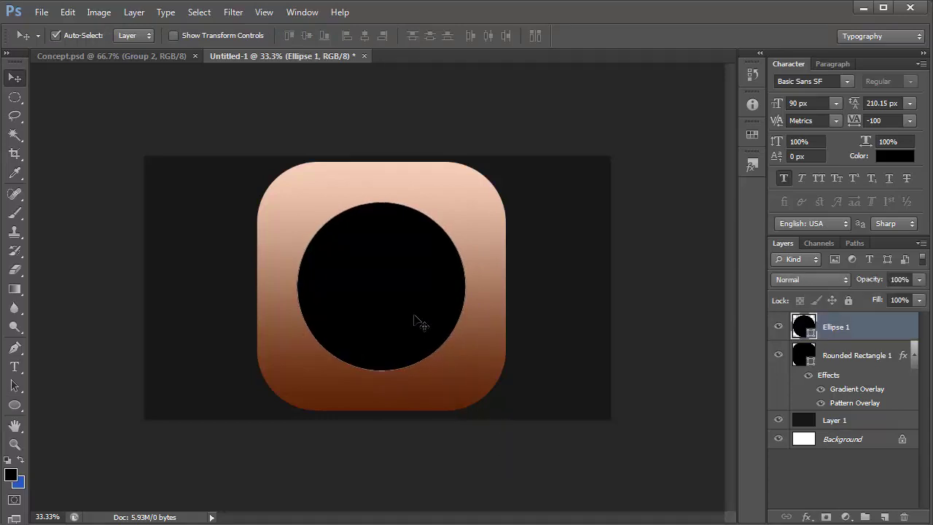
Add a Gradient Overlay to the circle with dark stops at both ends and a white stop at 53%
{"action": "double_click", "coordinate": [896, 340]}
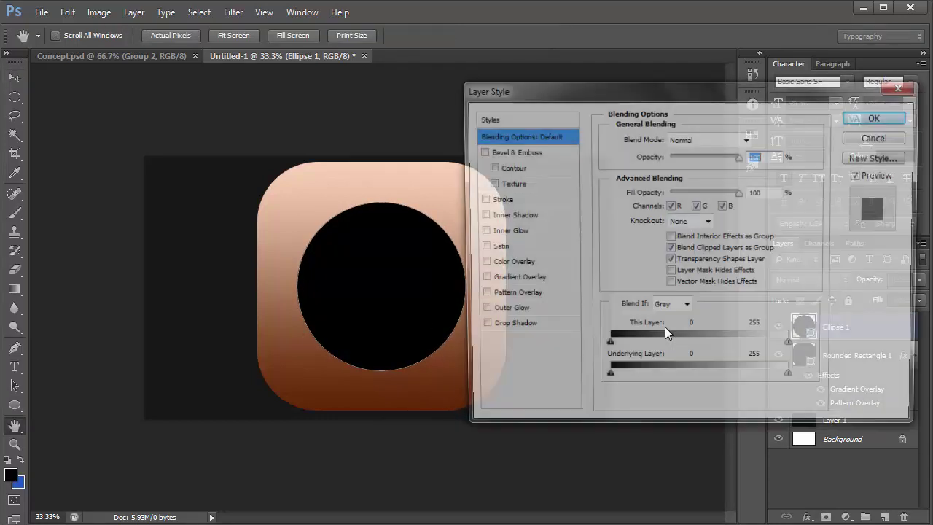
{"action": "left_click", "coordinate": [524, 280]}
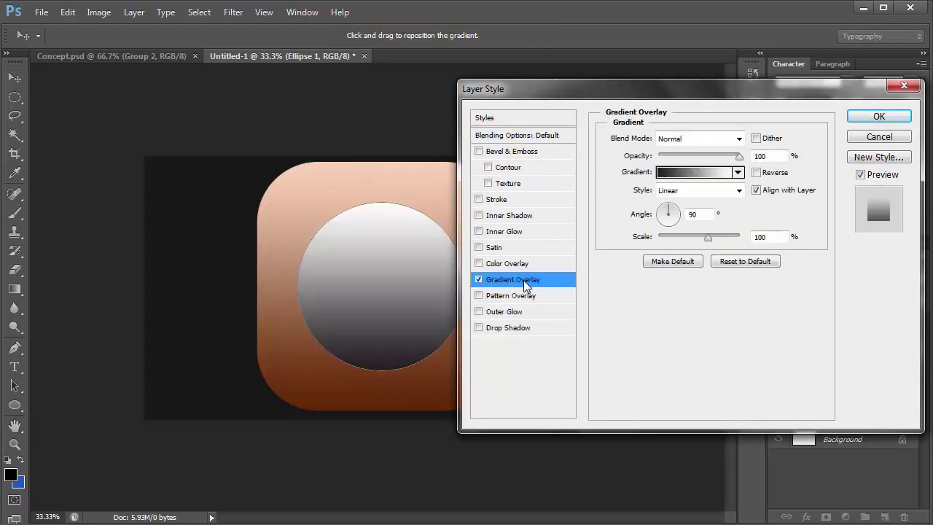
{"action": "left_click", "coordinate": [722, 179]}
{"action": "left_click", "coordinate": [752, 332]}
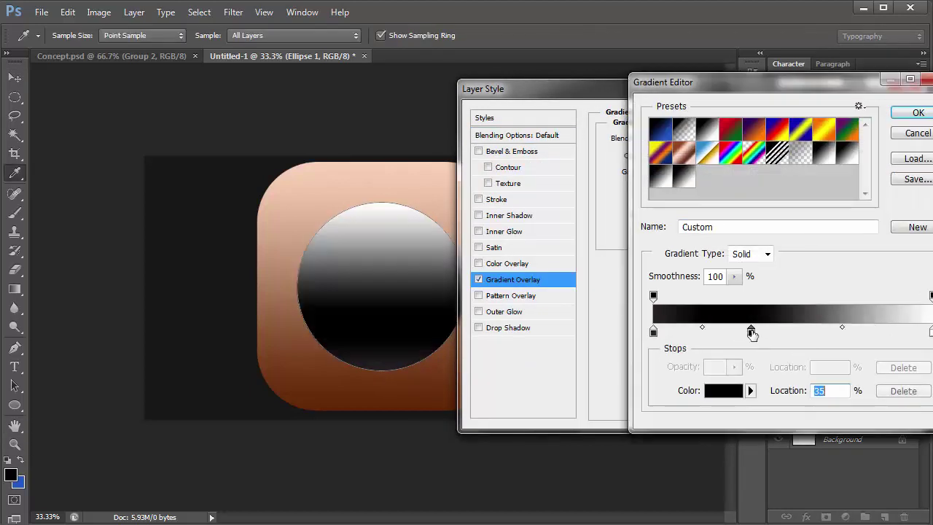
{"action": "left_click_drag", "start_coordinate": [752, 332], "coordinate": [873, 334]}
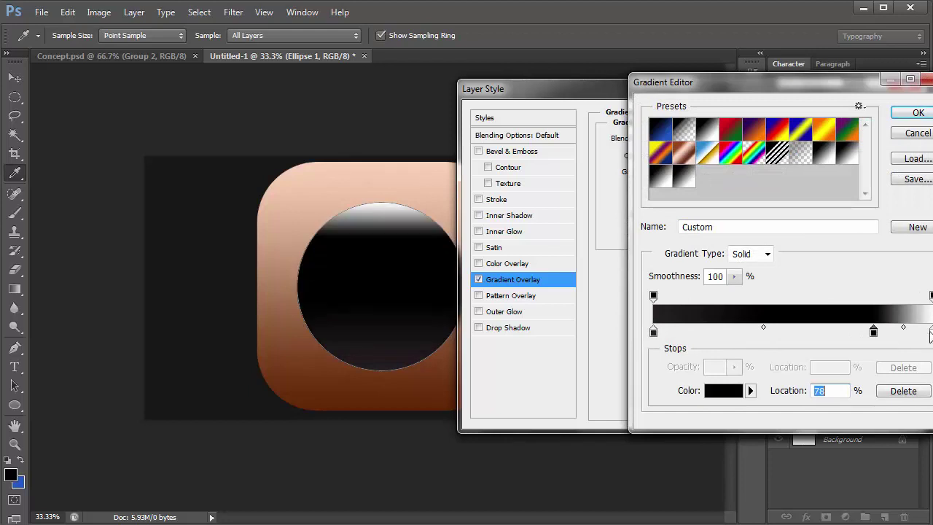
{"action": "left_click_drag", "start_coordinate": [931, 332], "coordinate": [771, 332]}
{"action": "left_click_drag", "start_coordinate": [874, 333], "coordinate": [931, 333]}
{"action": "left_click_drag", "start_coordinate": [772, 332], "coordinate": [802, 339]}
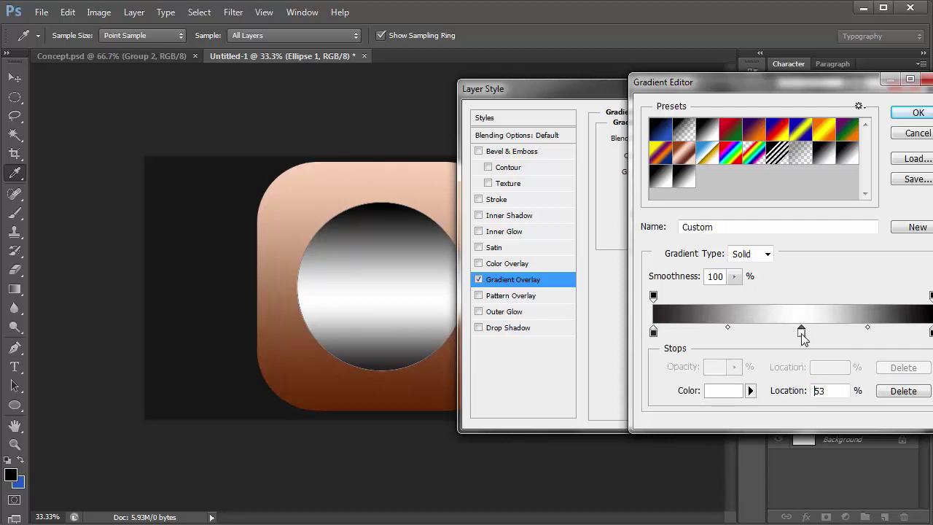
{"action": "double_click", "coordinate": [802, 336]}
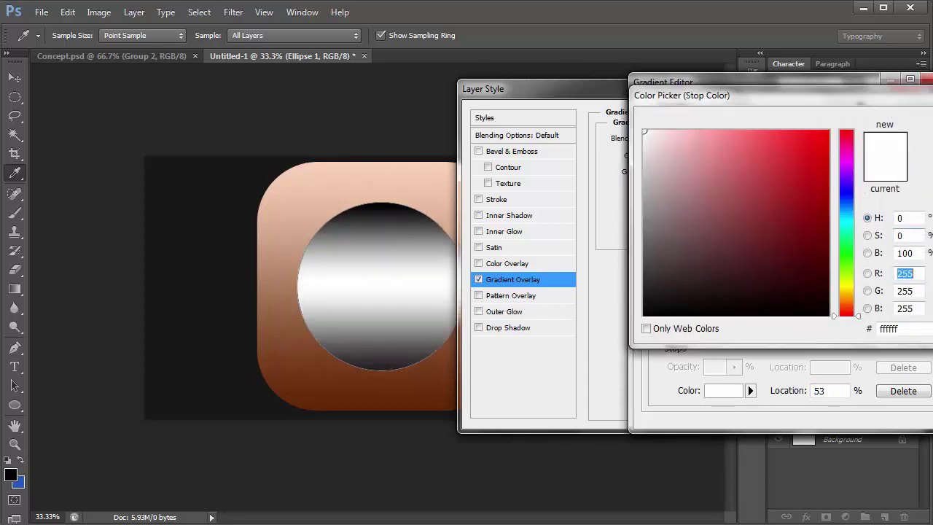
{"action": "key", "text": "Escape"}
Change the gradient's starting stop to gray #565656 and its end stop to gray #575757
{"action": "left_click", "coordinate": [653, 332]}
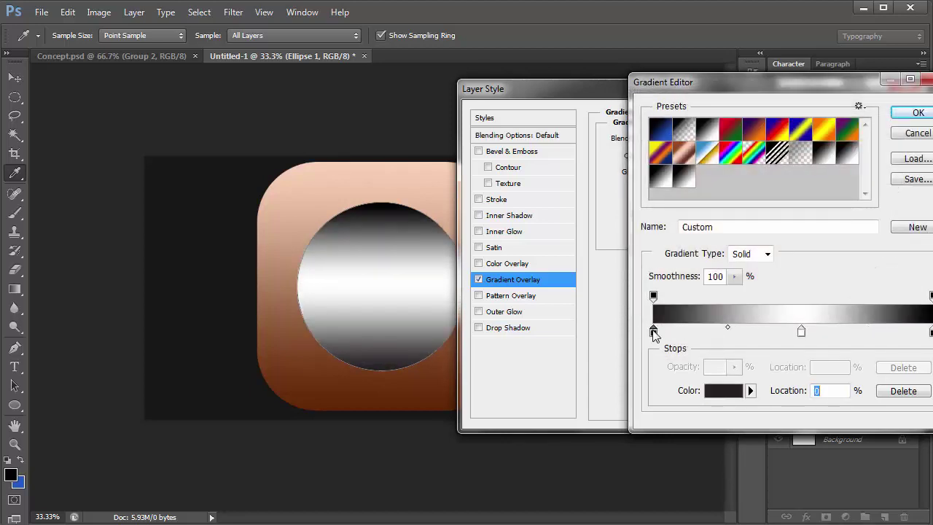
{"action": "double_click", "coordinate": [654, 332]}
{"action": "left_click_drag", "start_coordinate": [659, 243], "coordinate": [629, 253]}
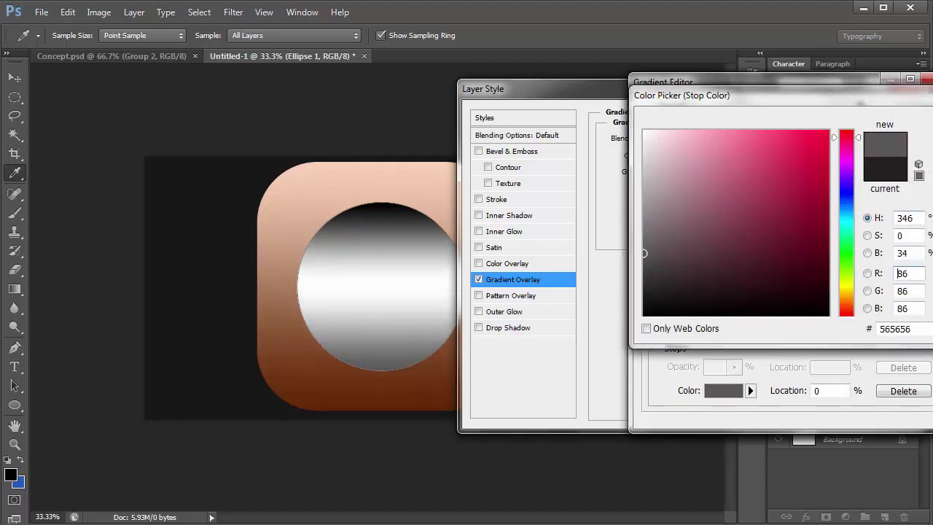
{"action": "key", "text": "Return"}
{"action": "left_click", "coordinate": [930, 332]}
{"action": "double_click", "coordinate": [930, 332]}
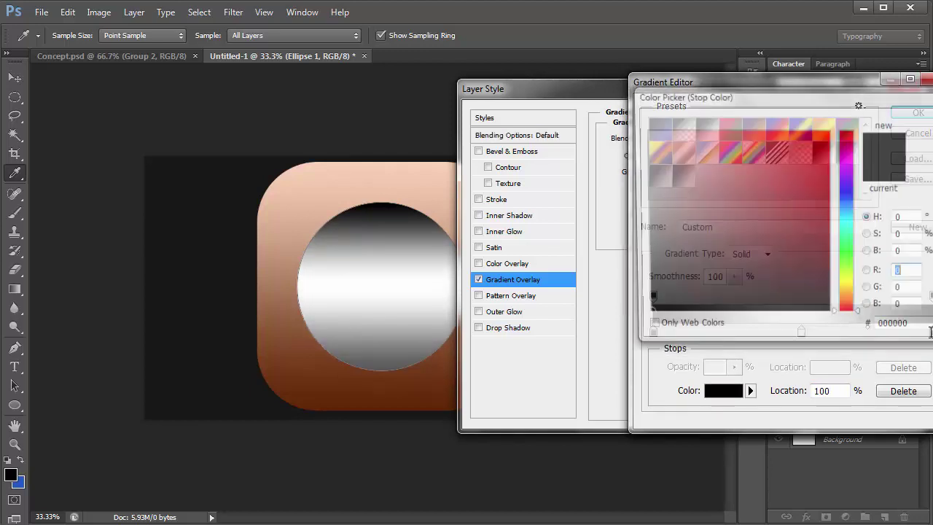
{"action": "left_click_drag", "start_coordinate": [673, 233], "coordinate": [641, 252]}
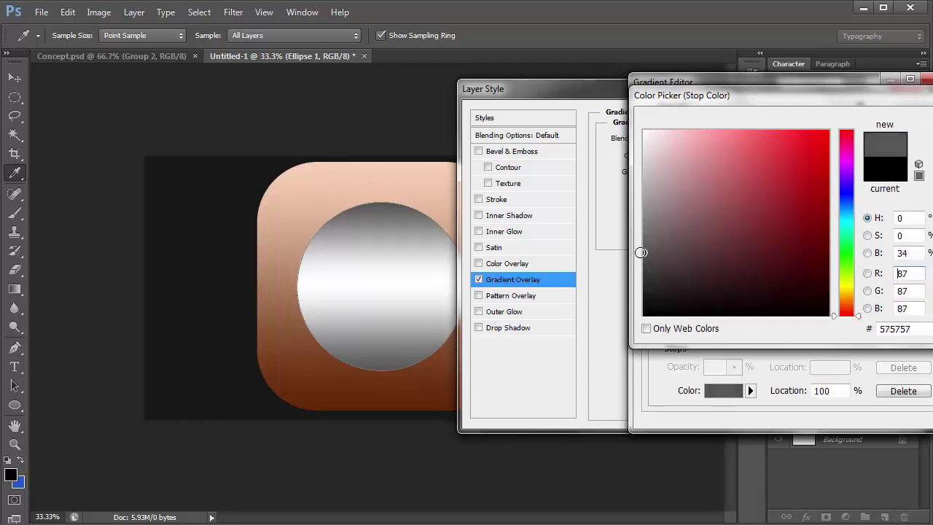
{"action": "key", "text": "Return"}
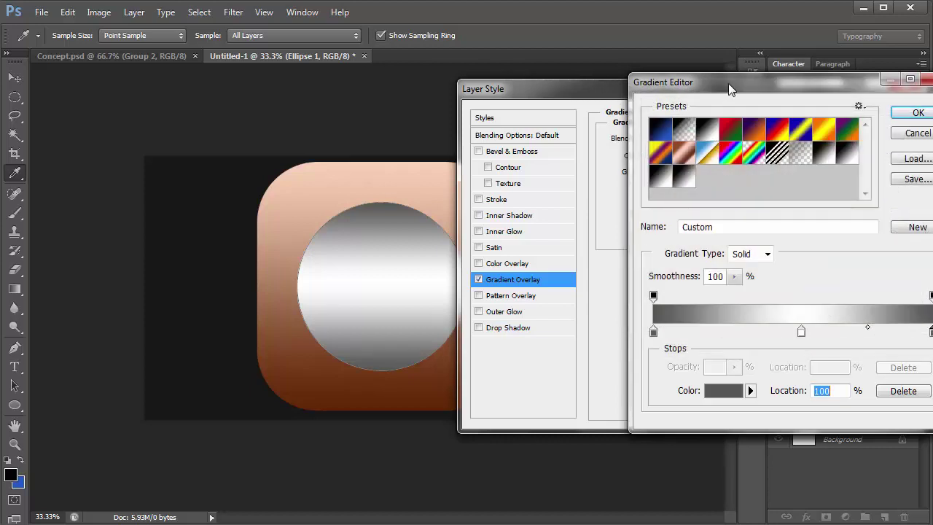
Accept the gradient and set the circle's Gradient Overlay angle to 52°
{"action": "left_click_drag", "start_coordinate": [728, 83], "coordinate": [695, 83]}
{"action": "left_click", "coordinate": [880, 111]}
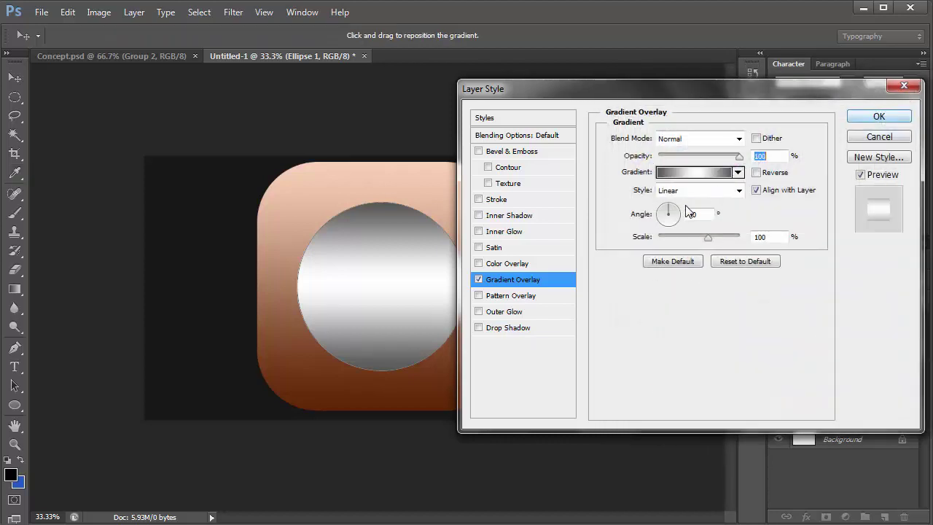
{"action": "left_click_drag", "start_coordinate": [674, 213], "coordinate": [678, 213]}
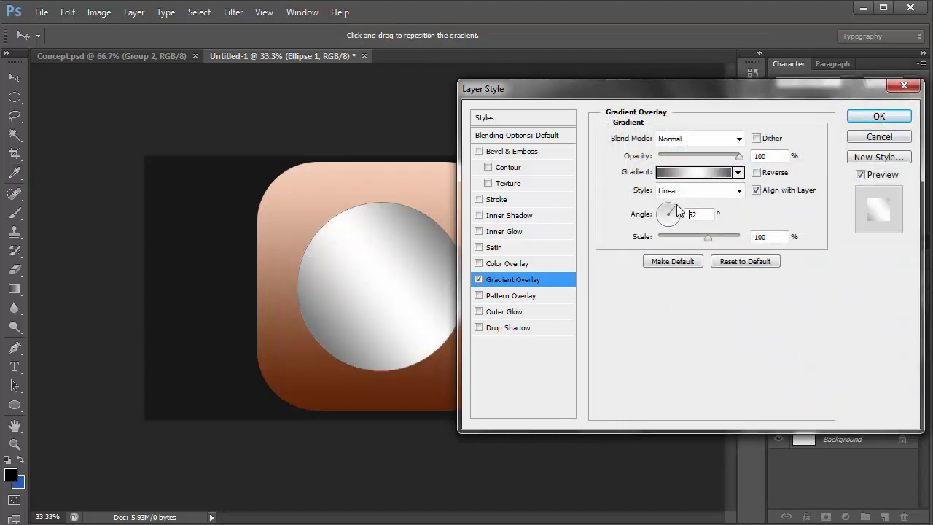
{"action": "left_click", "coordinate": [677, 212]}
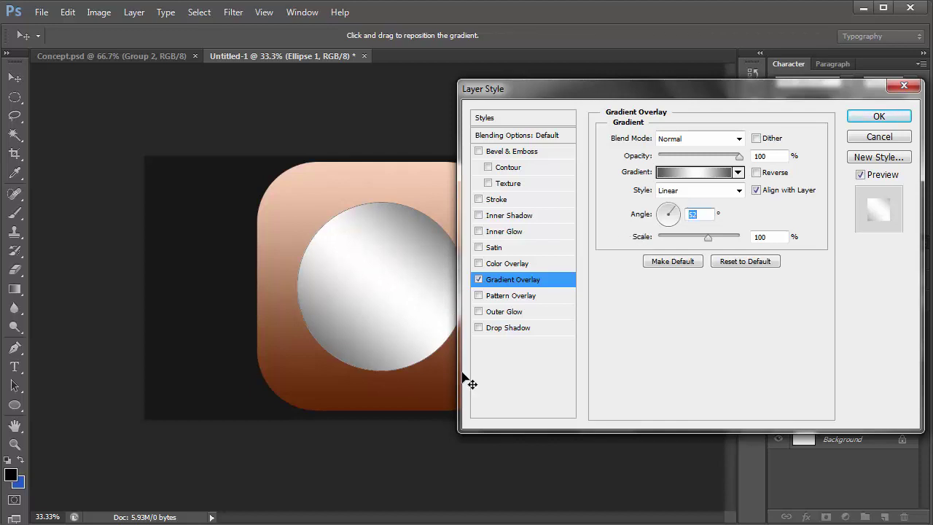
Add a Drop Shadow with 11 px distance and 21 px size to the circle and apply the layer style
{"action": "left_click", "coordinate": [503, 329]}
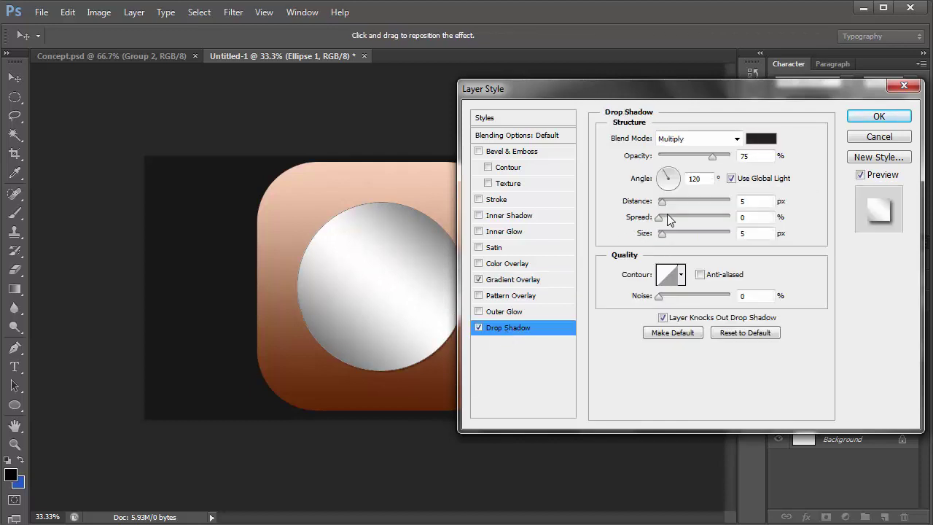
{"action": "left_click_drag", "start_coordinate": [662, 202], "coordinate": [670, 233]}
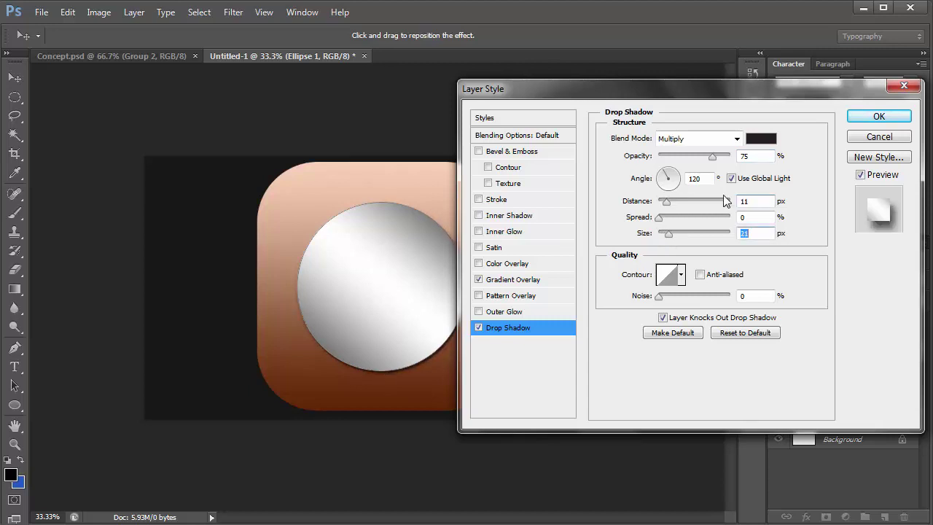
{"action": "left_click", "coordinate": [880, 118]}
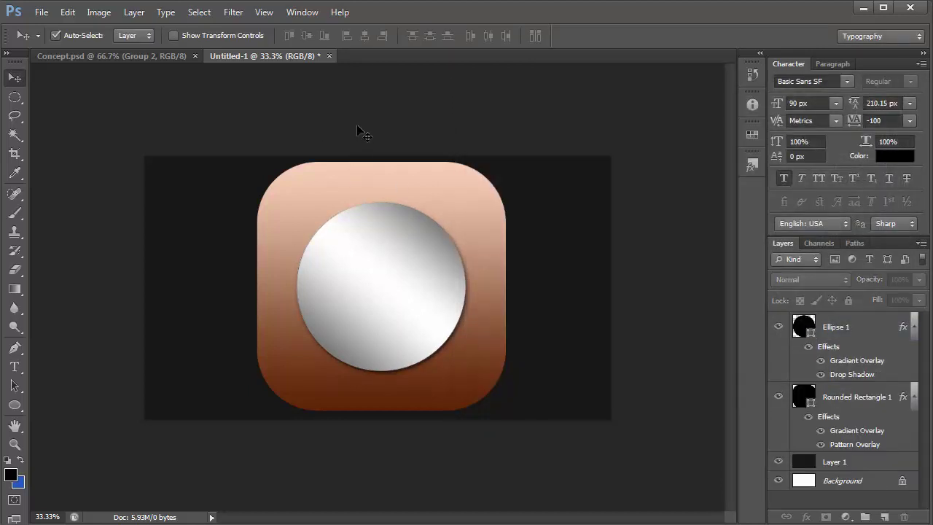
Duplicate the metallic circle and scale the copy down proportionally about its center, leaving a narrow rim around it
{"action": "left_click", "coordinate": [400, 308]}
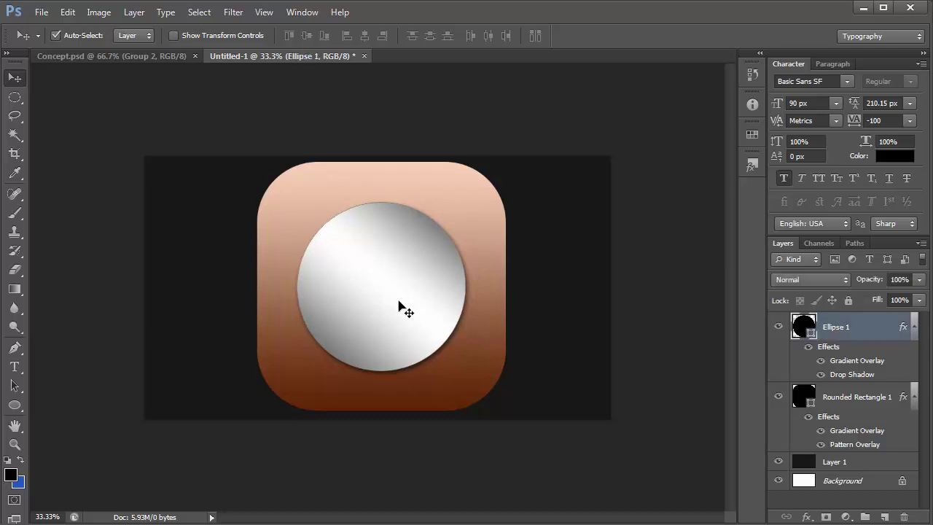
{"action": "key", "text": "ctrl+j"}
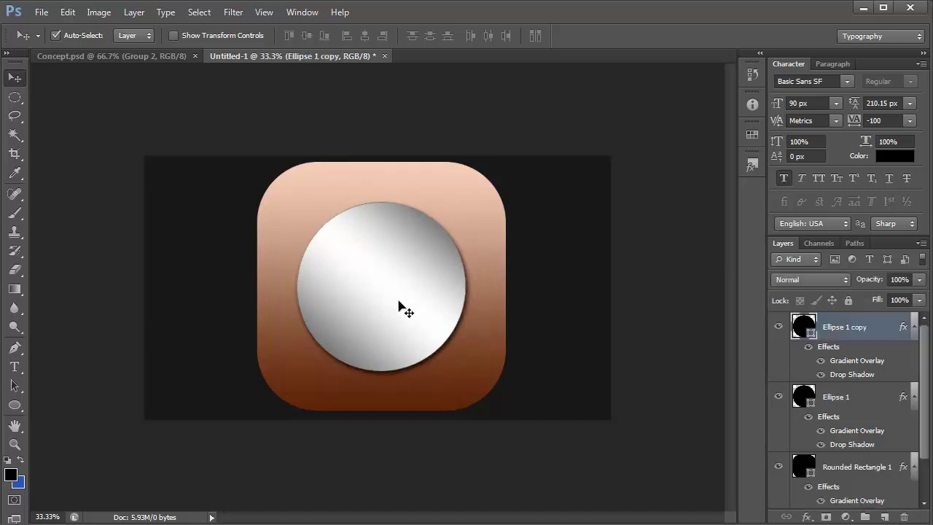
{"action": "key", "text": "ctrl+t"}
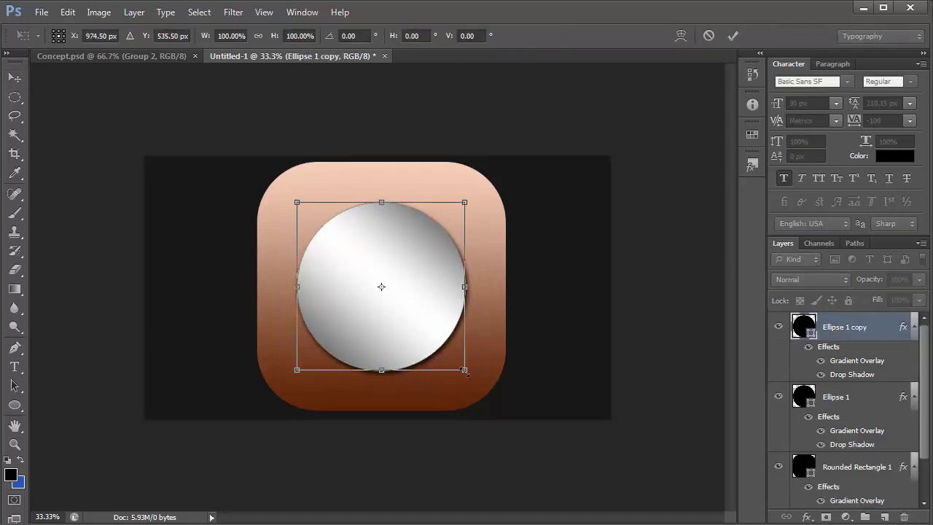
{"action": "left_click_drag", "start_coordinate": [465, 371], "coordinate": [450, 363]}
{"action": "key", "text": "Return"}
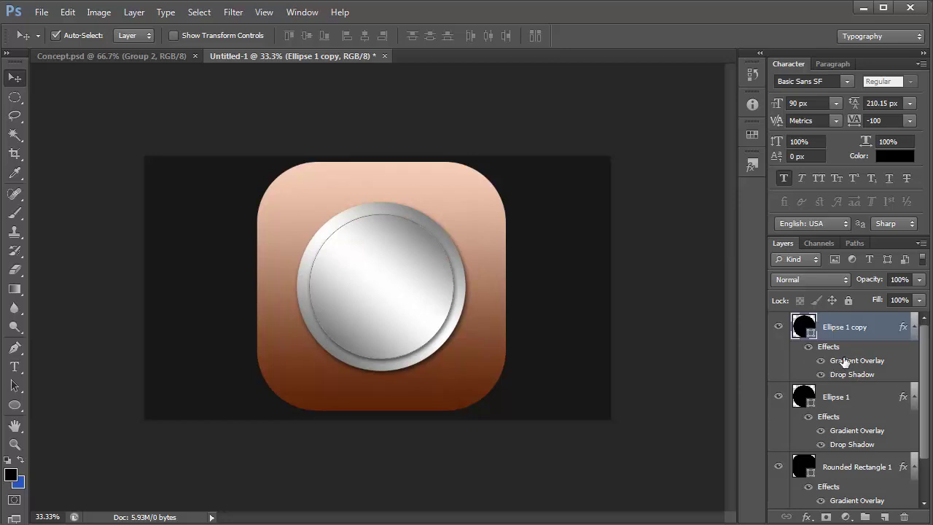
Change the smaller circle's Gradient Overlay style to Radial
{"action": "double_click", "coordinate": [864, 344]}
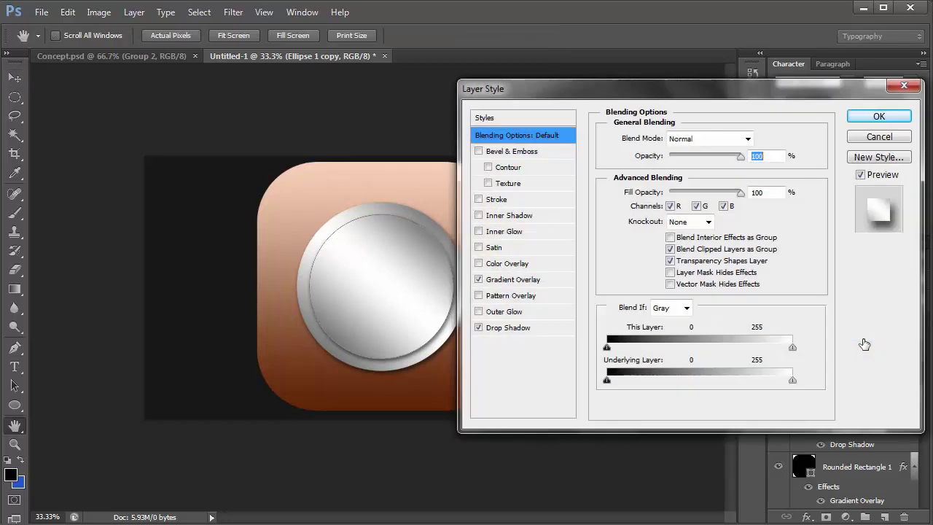
{"action": "left_click", "coordinate": [510, 279]}
{"action": "left_click", "coordinate": [713, 173]}
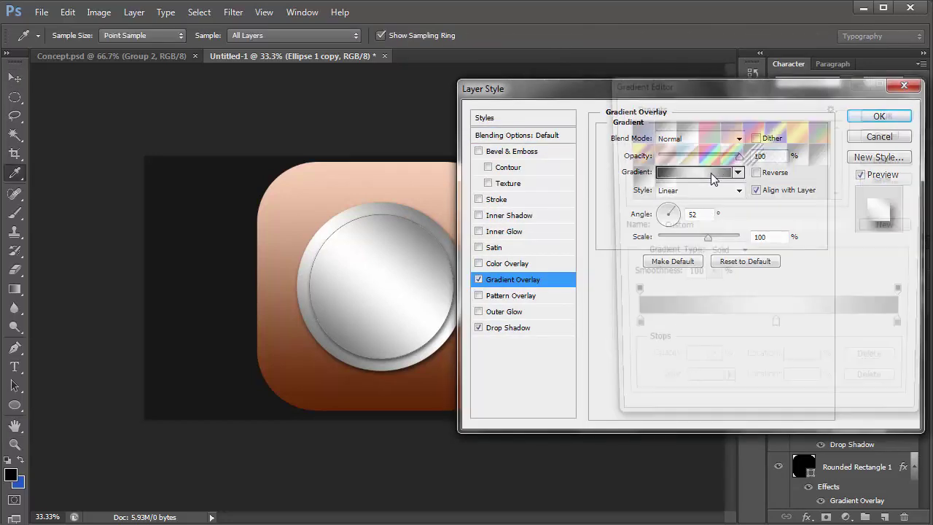
{"action": "left_click", "coordinate": [875, 132]}
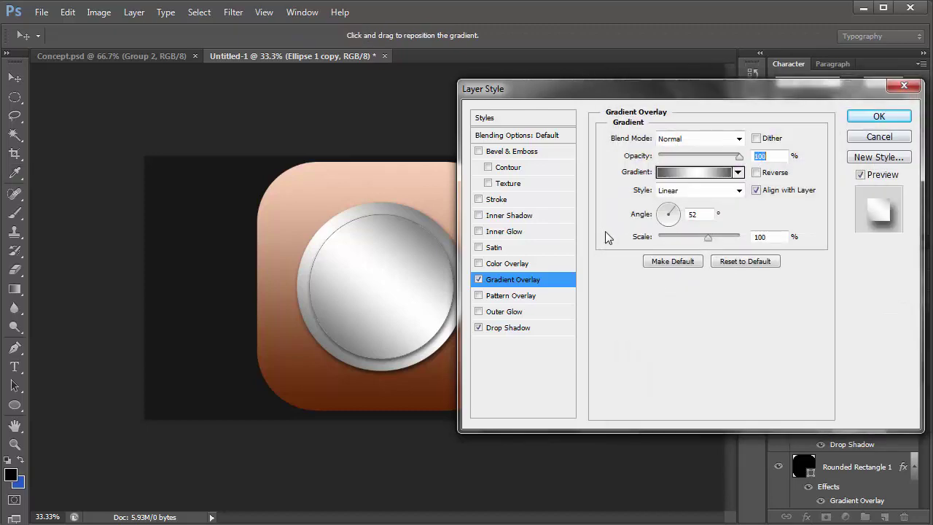
{"action": "left_click", "coordinate": [686, 192]}
{"action": "left_click", "coordinate": [687, 216]}
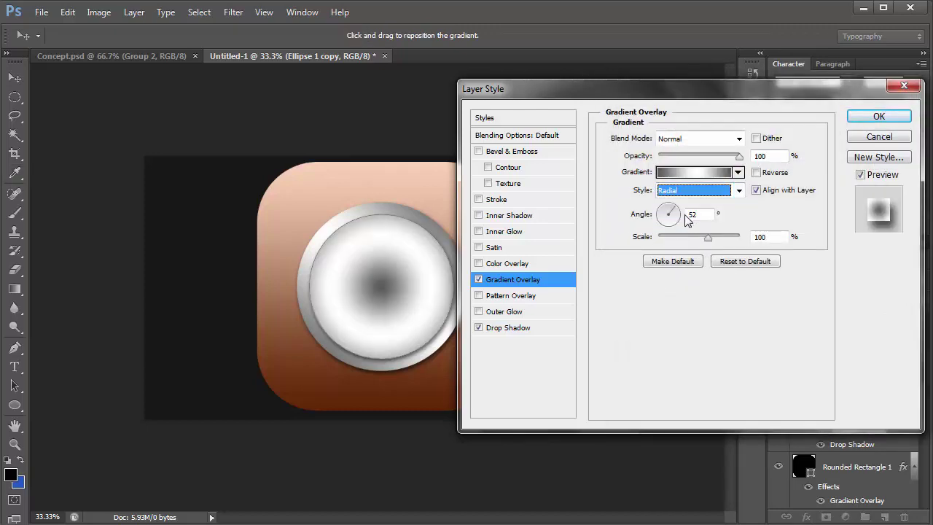
Reduce the smaller circle's gradient to two stops and set the starting stop to medium gray
{"action": "left_click", "coordinate": [698, 177]}
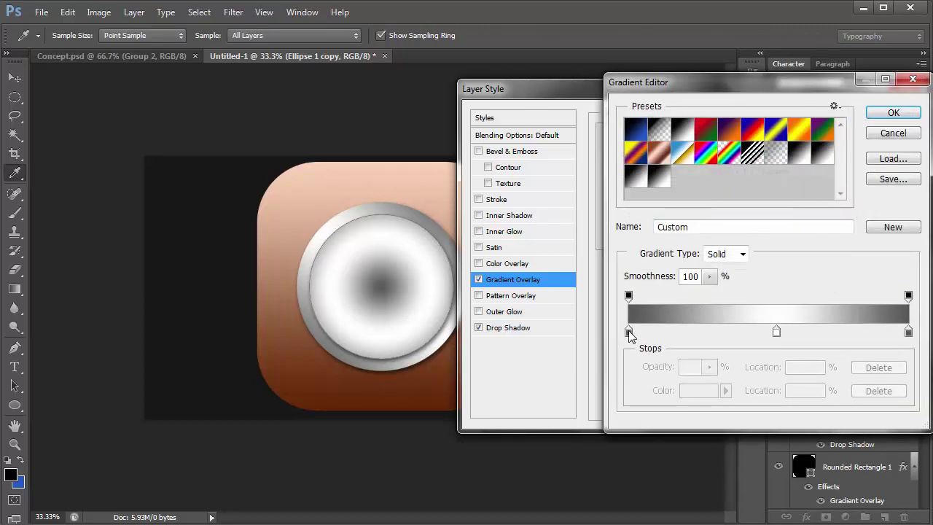
{"action": "mouse_move", "coordinate": [629, 332]}
{"action": "left_mouse_down"}
{"action": "mouse_move", "coordinate": [775, 332]}
{"action": "mouse_move", "coordinate": [631, 333]}
{"action": "left_mouse_up"}
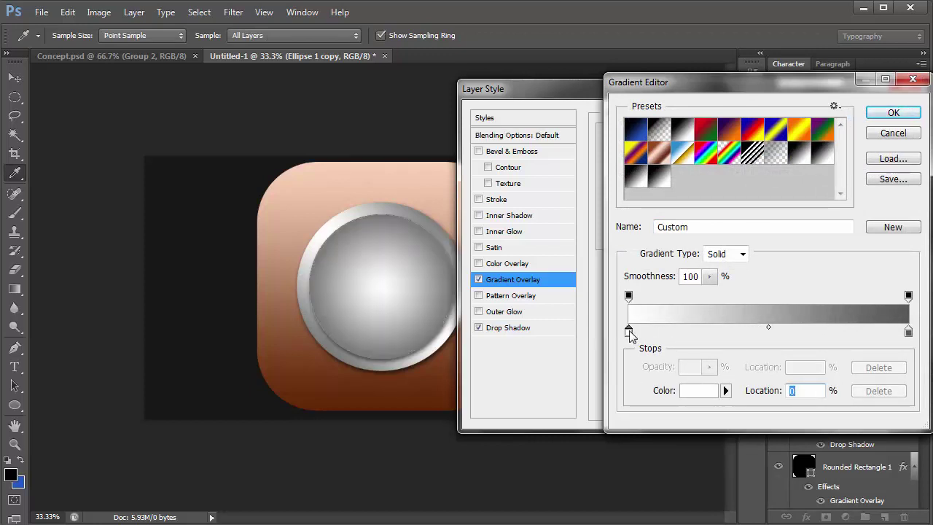
{"action": "double_click", "coordinate": [629, 332]}
{"action": "left_click_drag", "start_coordinate": [674, 256], "coordinate": [593, 229]}
{"action": "key", "text": "Return"}
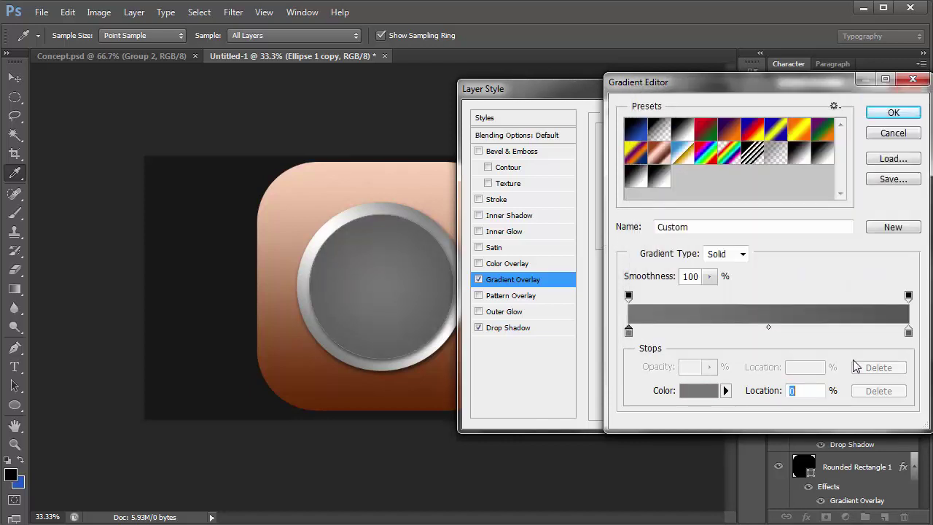
Set the gradient's end stop to black #000000, accept the gradient and apply the layer style to the smaller circle
{"action": "double_click", "coordinate": [908, 333]}
{"action": "left_click_drag", "start_coordinate": [681, 225], "coordinate": [644, 315]}
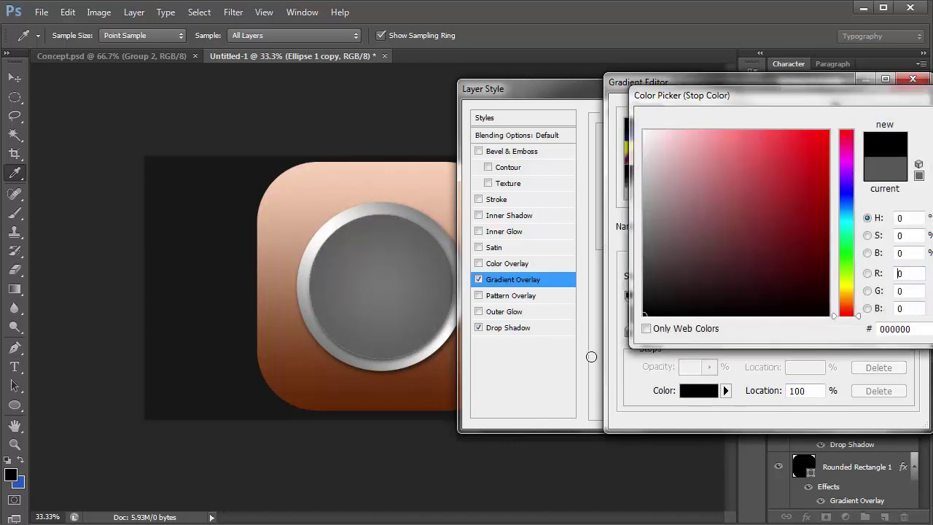
{"action": "key", "text": "Return"}
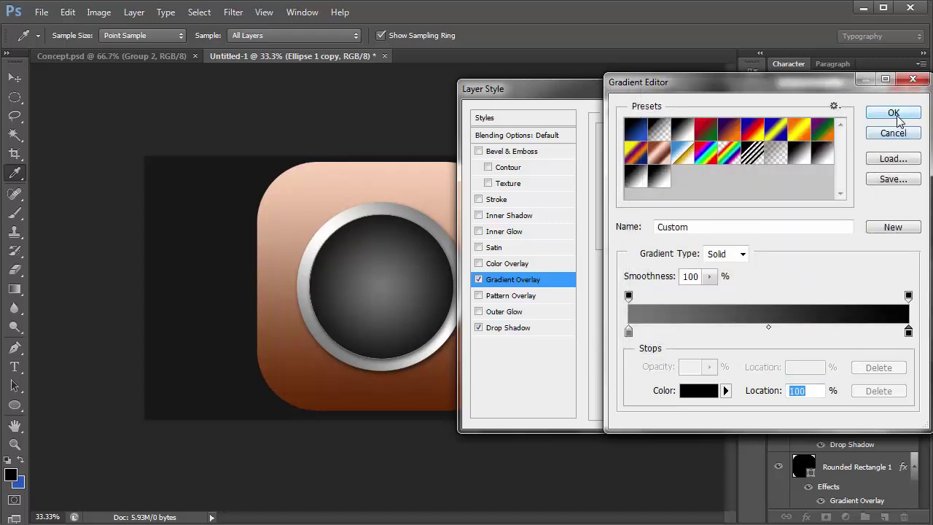
{"action": "left_click", "coordinate": [896, 117]}
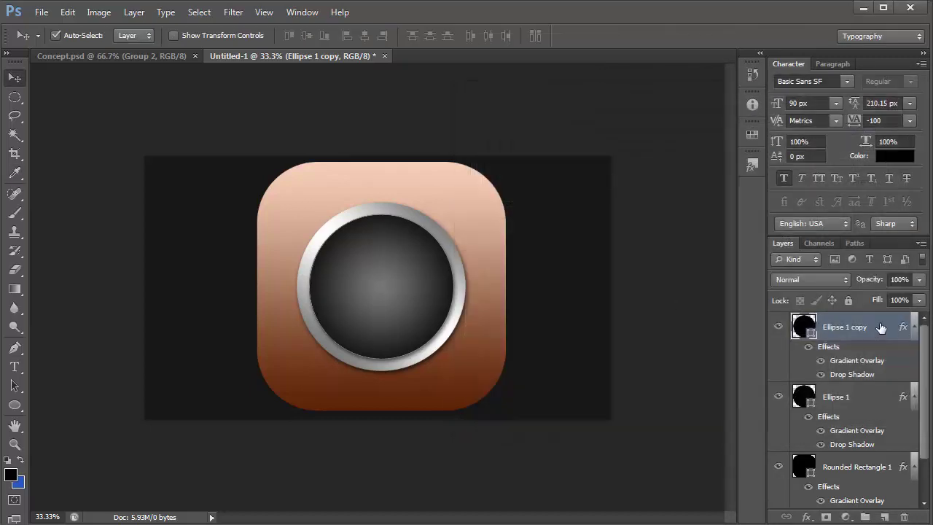
Duplicate the dark inner circle and scale the copy proportionally about its center to about 85%
{"action": "key", "text": "ctrl+j"}
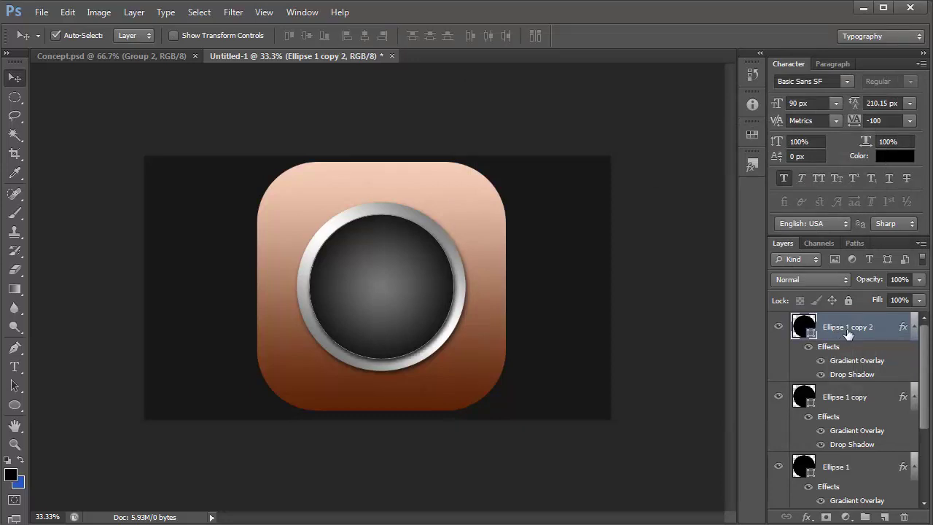
{"action": "key", "text": "ctrl+t"}
{"action": "left_click_drag", "start_coordinate": [453, 358], "coordinate": [442, 350]}
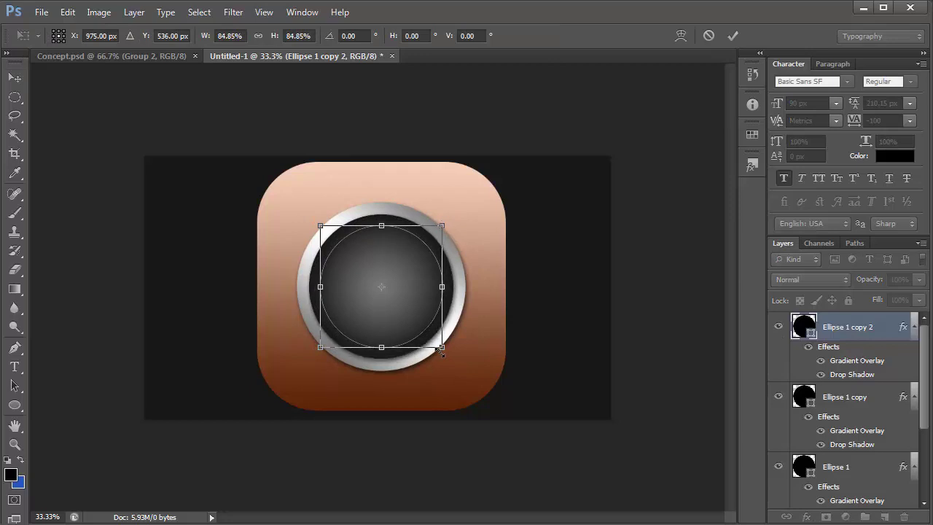
{"action": "key", "text": "Return"}
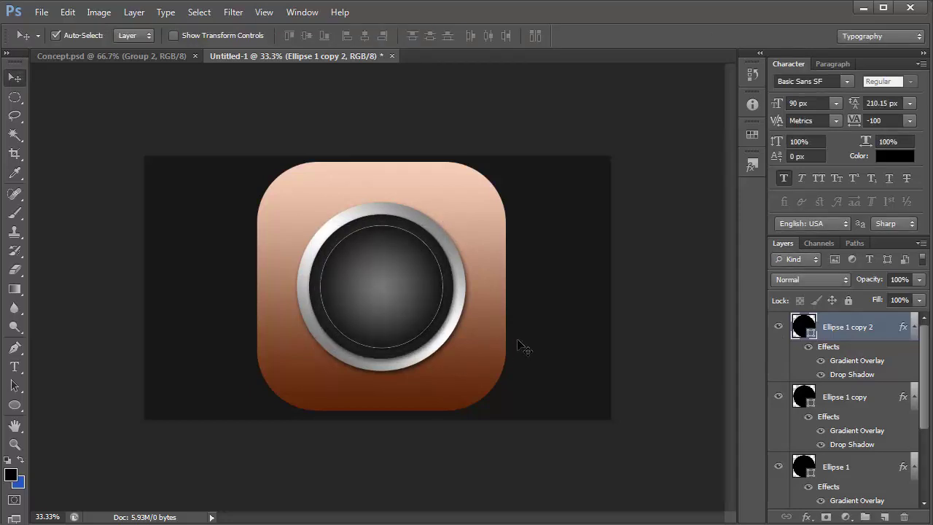
Duplicate the newly reduced circle and scale this copy proportionally about its center to about 76%
{"action": "key", "text": "ctrl+j"}
{"action": "key", "text": "ctrl+t"}
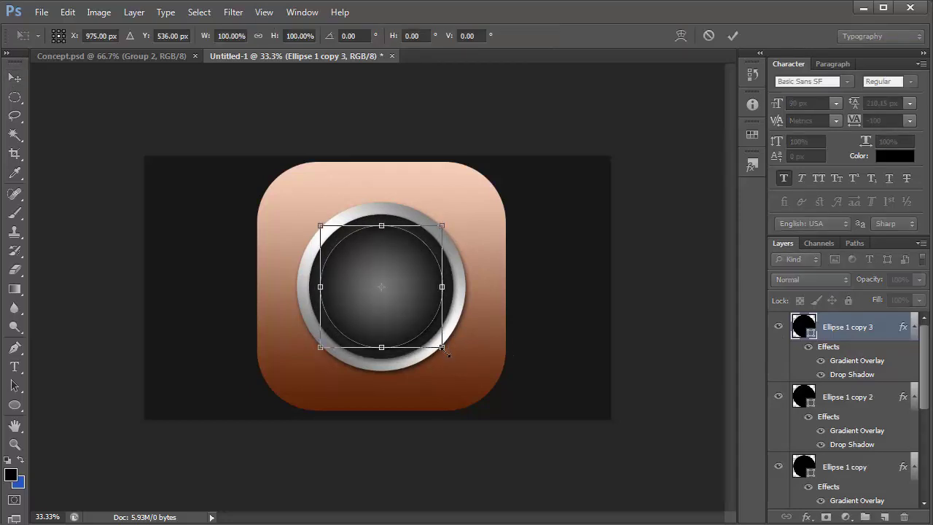
{"action": "left_click_drag", "start_coordinate": [444, 350], "coordinate": [428, 340]}
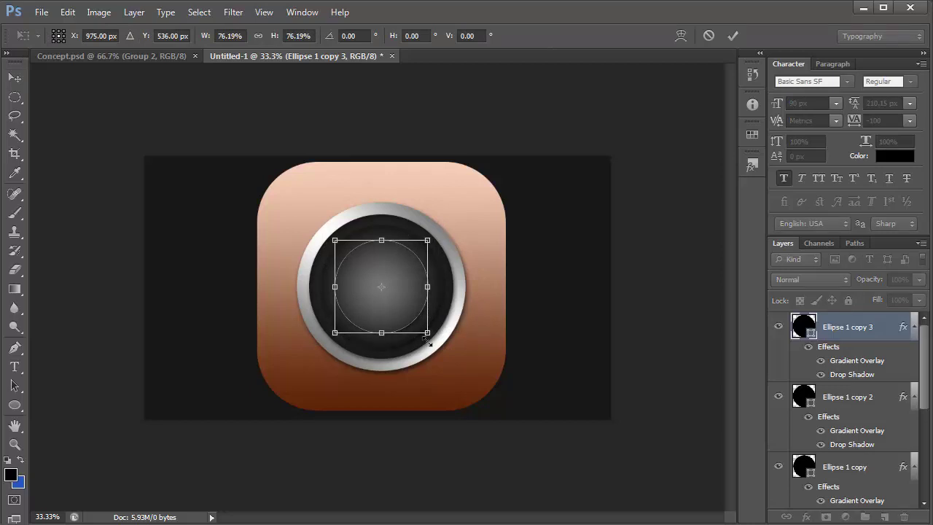
{"action": "key", "text": "Return"}
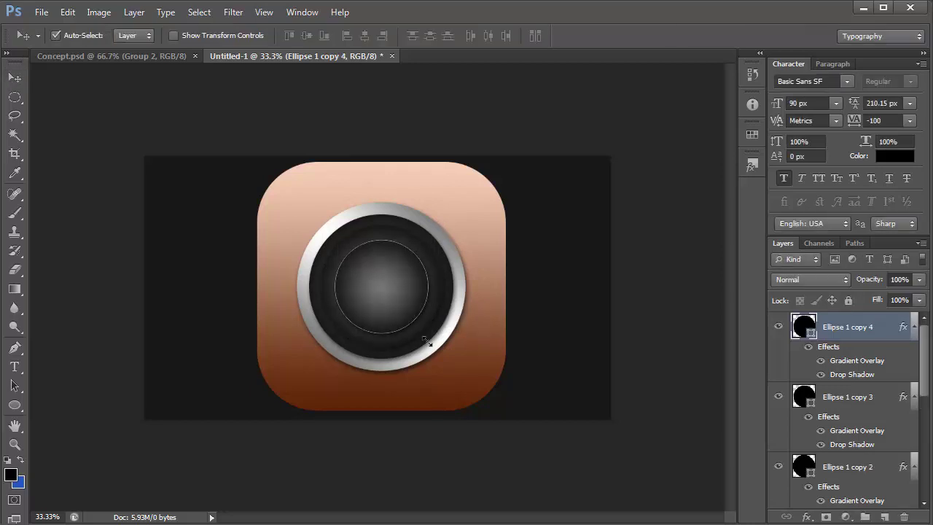
Scale the topmost circle copy down about its center into a small innermost circle, then deselect it
{"action": "key", "text": "ctrl+t"}
{"action": "left_click_drag", "start_coordinate": [428, 334], "coordinate": [393, 326]}
{"action": "key", "text": "Return"}
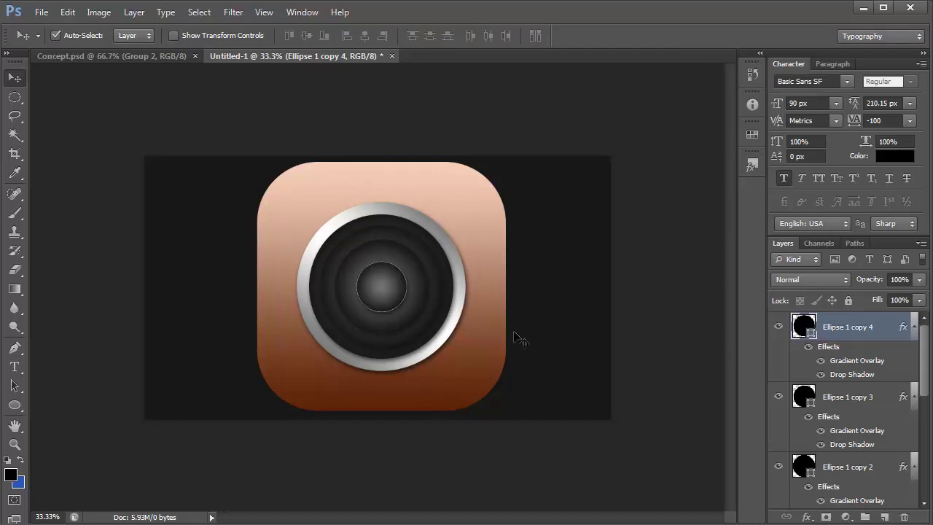
{"action": "left_click", "coordinate": [646, 287]}
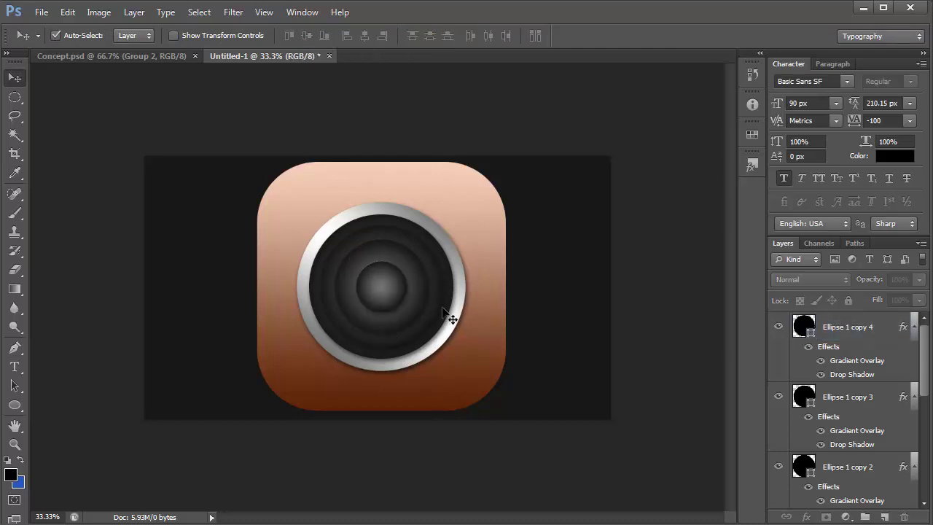
Remove the Drop Shadow effect from the innermost circle and from the Ellipse 1 copy 2 circle
{"action": "left_click", "coordinate": [387, 291]}
{"action": "left_click_drag", "start_coordinate": [835, 376], "coordinate": [902, 516]}
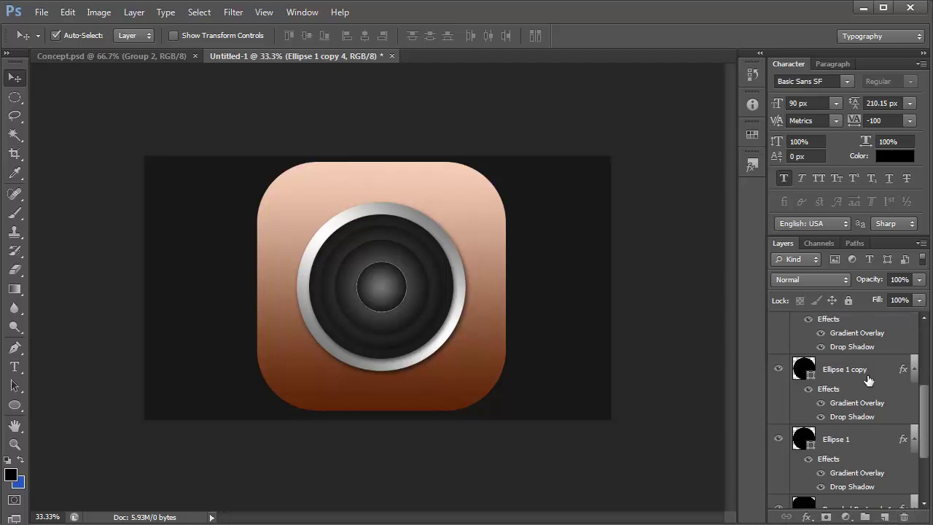
{"action": "left_click", "coordinate": [663, 287]}
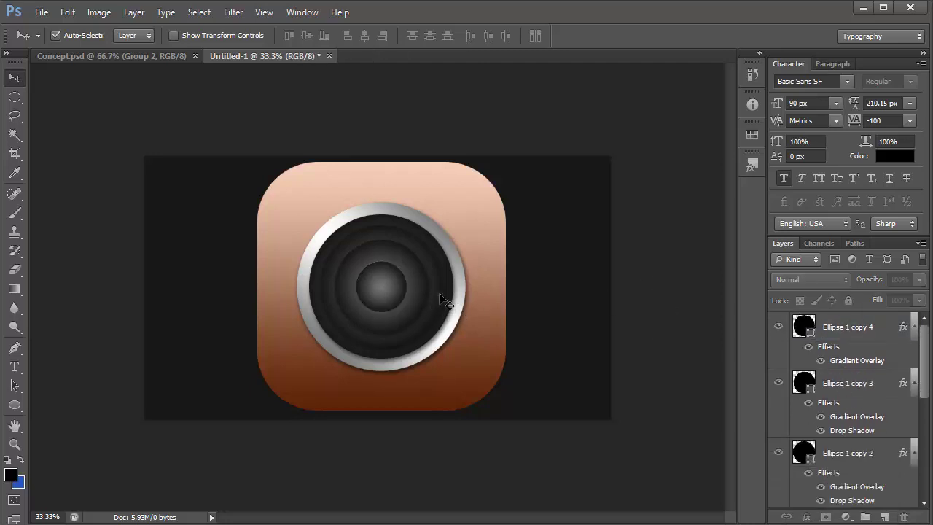
{"action": "left_click", "coordinate": [441, 298]}
{"action": "left_click_drag", "start_coordinate": [851, 500], "coordinate": [904, 516]}
{"action": "left_click", "coordinate": [651, 320]}
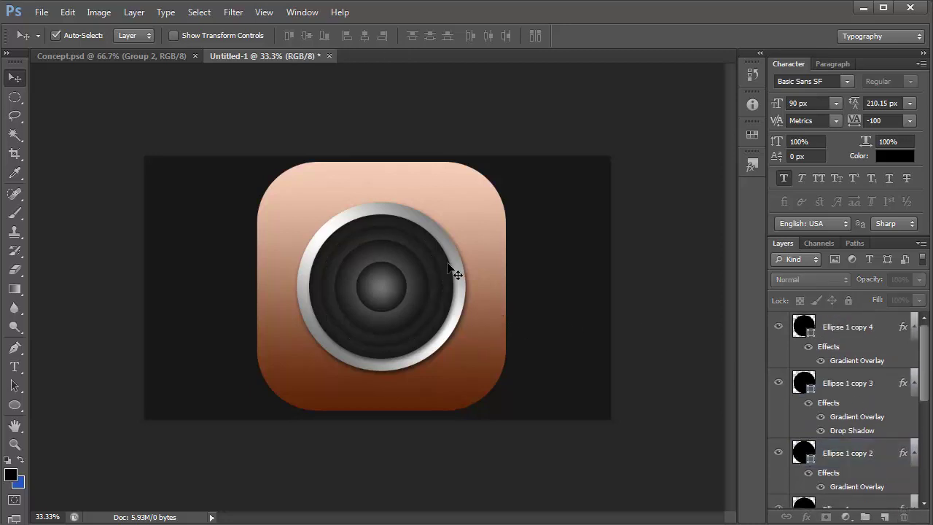
Scale the innermost circle down slightly more about its center
{"action": "left_click", "coordinate": [392, 287]}
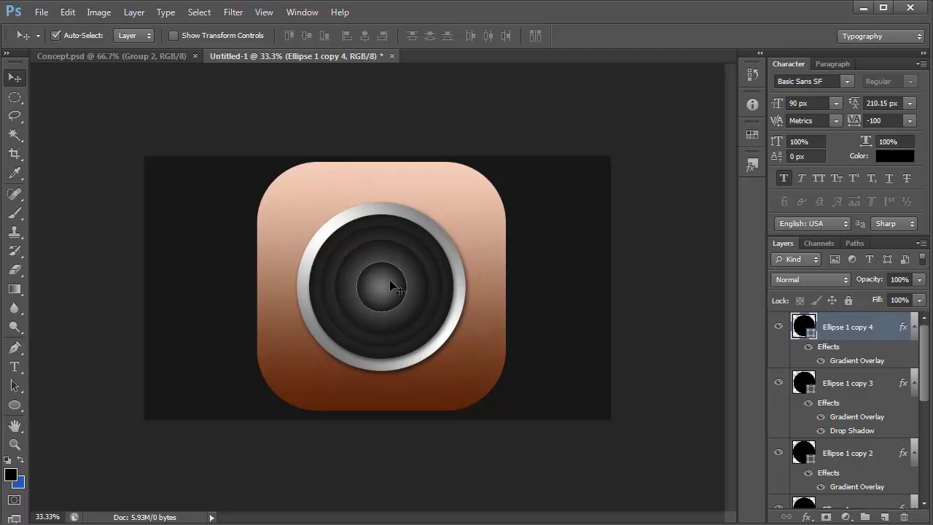
{"action": "key", "text": "ctrl+t"}
{"action": "left_click_drag", "start_coordinate": [407, 312], "coordinate": [400, 312]}
{"action": "key", "text": "Return"}
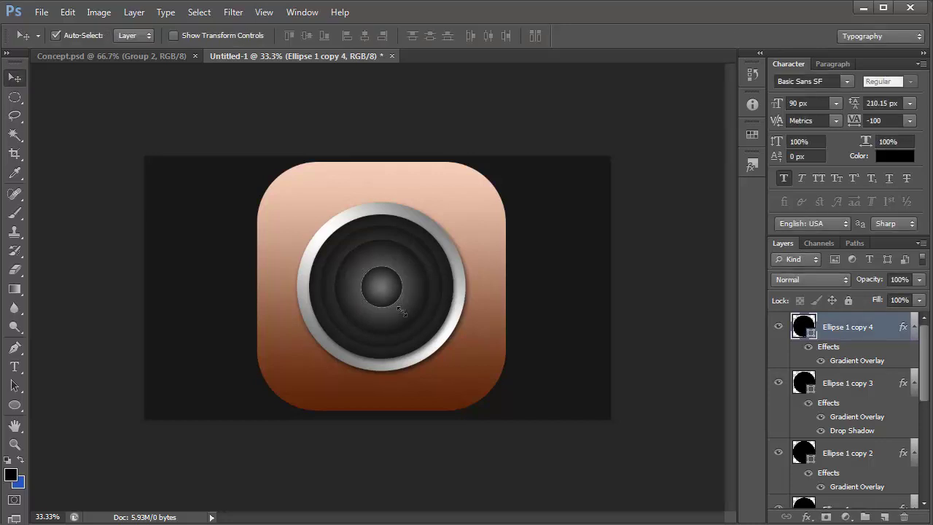
{"action": "left_click", "coordinate": [671, 201]}
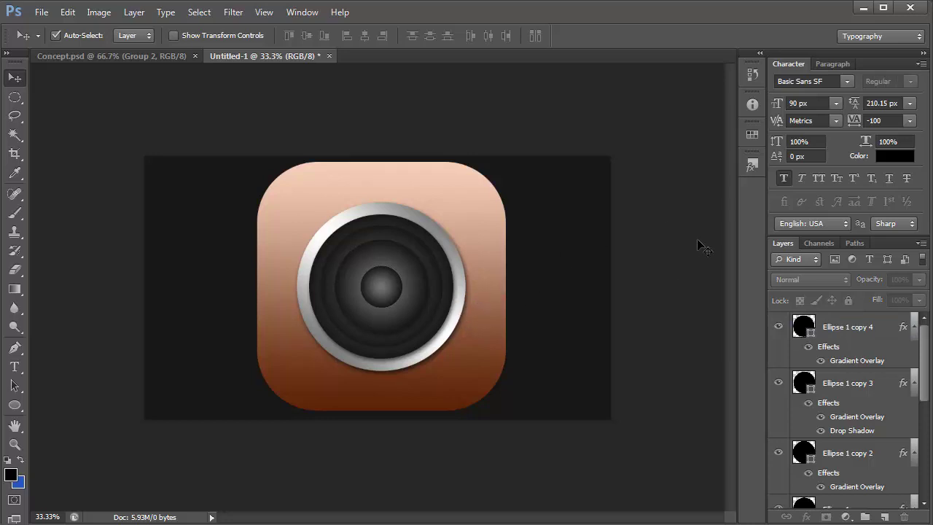
Set the Gradient Overlay scale of the innermost circle to 85%
{"action": "left_click", "coordinate": [384, 286]}
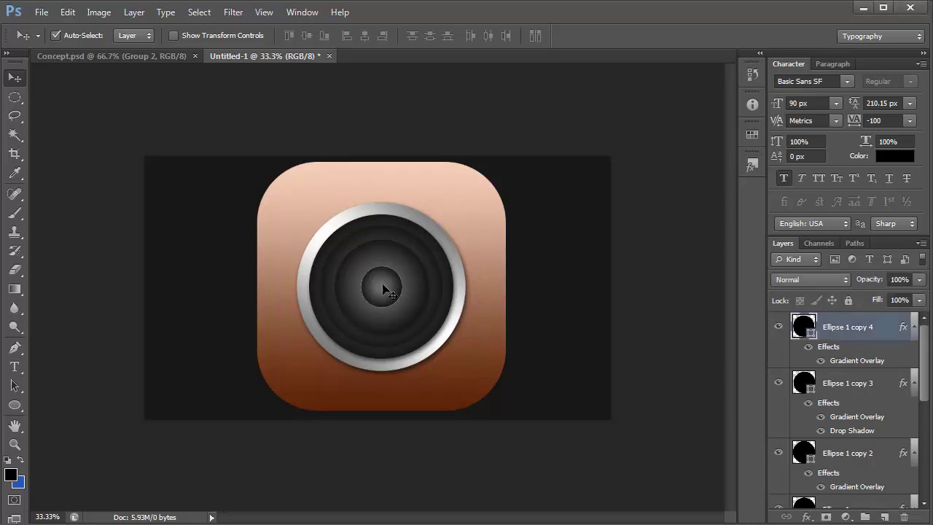
{"action": "double_click", "coordinate": [857, 361]}
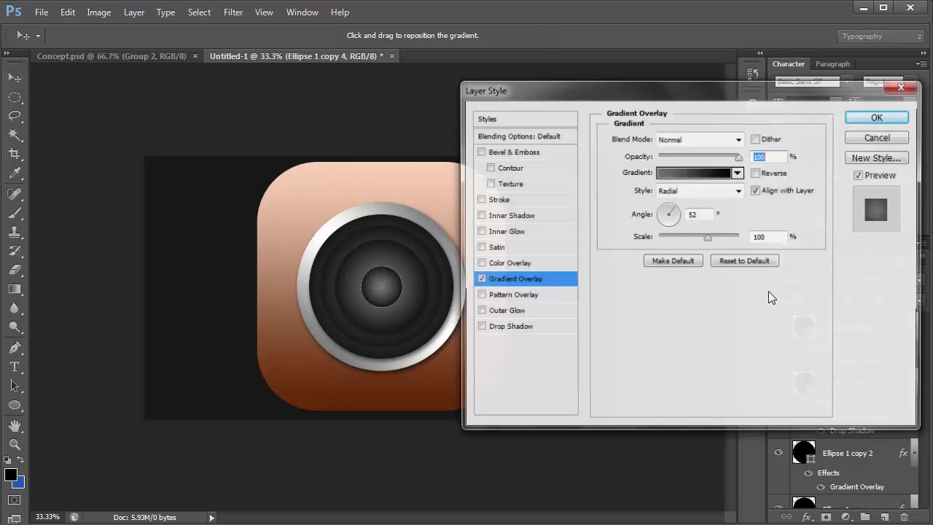
{"action": "mouse_move", "coordinate": [710, 239]}
{"action": "left_mouse_down"}
{"action": "mouse_move", "coordinate": [723, 243]}
{"action": "mouse_move", "coordinate": [700, 240]}
{"action": "left_mouse_up"}
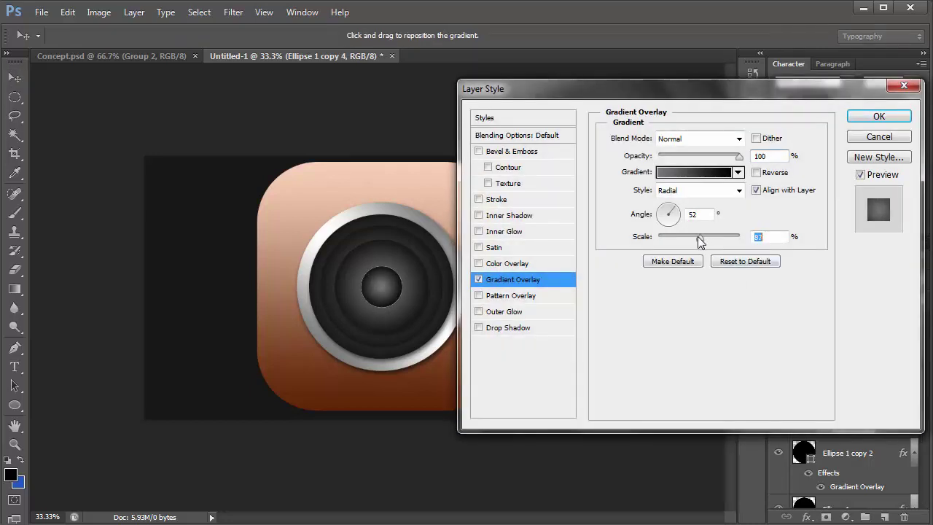
{"action": "left_click", "coordinate": [879, 116]}
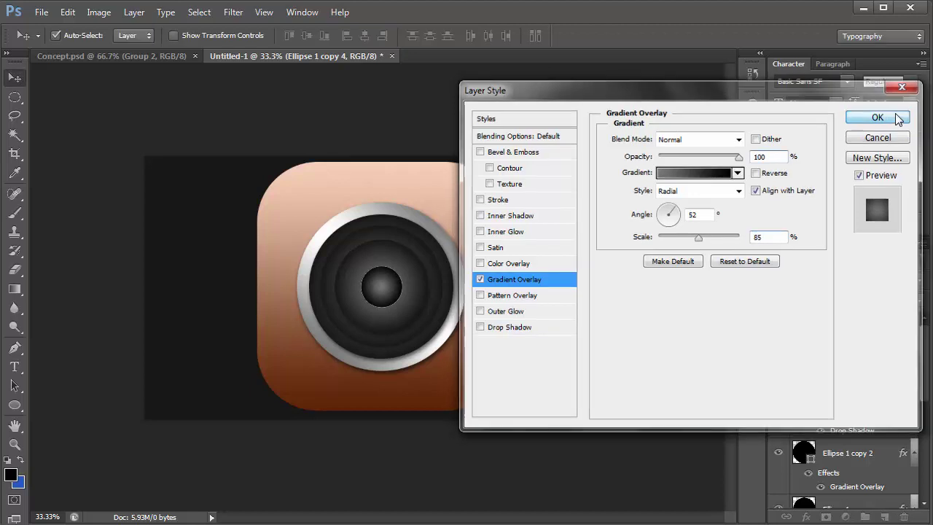
Set the Gradient Overlay scale of the Ellipse 1 copy 3 circle to 83%
{"action": "key", "text": "alt+bracketleft"}
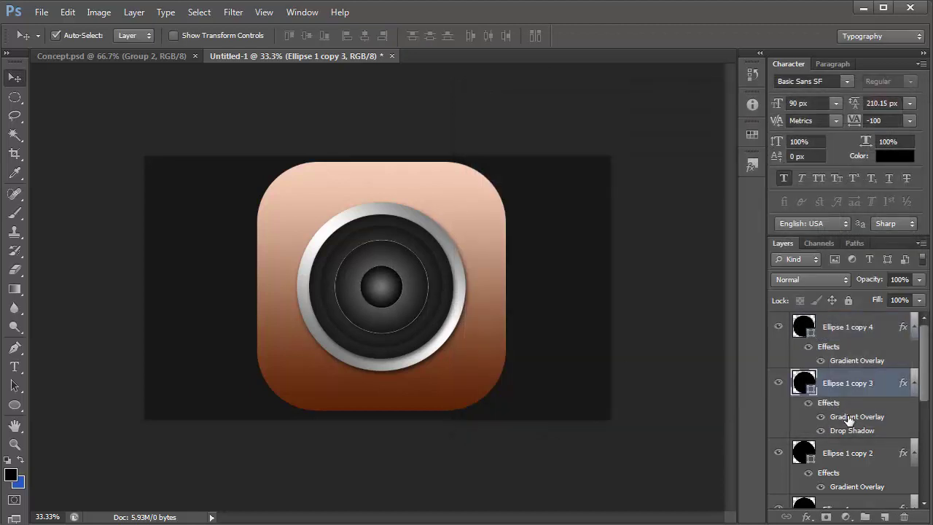
{"action": "double_click", "coordinate": [839, 415]}
{"action": "mouse_move", "coordinate": [708, 242]}
{"action": "left_mouse_down"}
{"action": "mouse_move", "coordinate": [721, 241]}
{"action": "mouse_move", "coordinate": [698, 247]}
{"action": "left_mouse_up"}
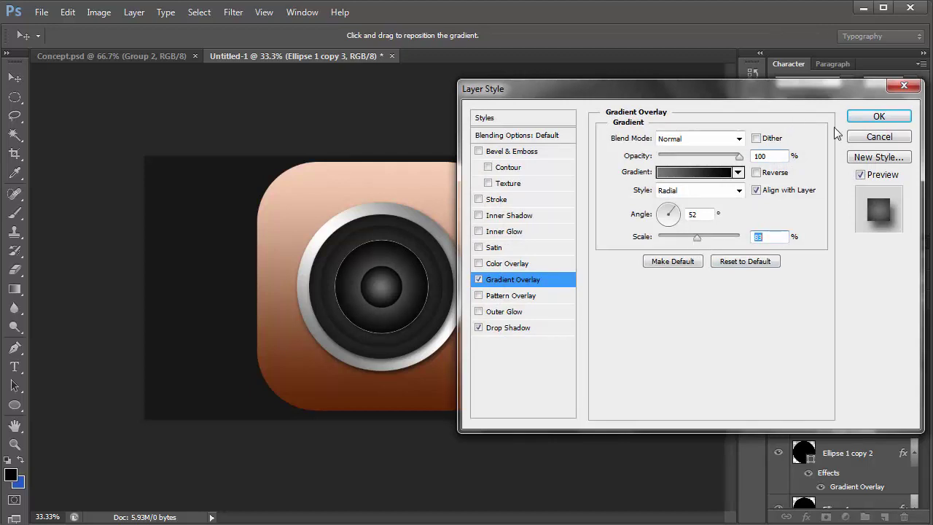
{"action": "left_click", "coordinate": [860, 119]}
{"action": "left_click", "coordinate": [566, 118]}
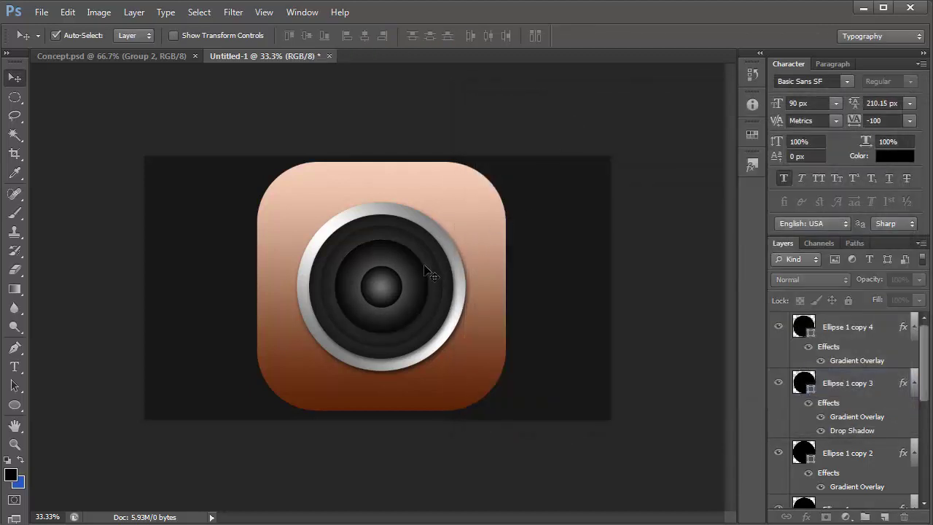
Set the Gradient Overlay scale of the Ellipse 1 copy 2 circle to 97%
{"action": "left_click", "coordinate": [444, 271]}
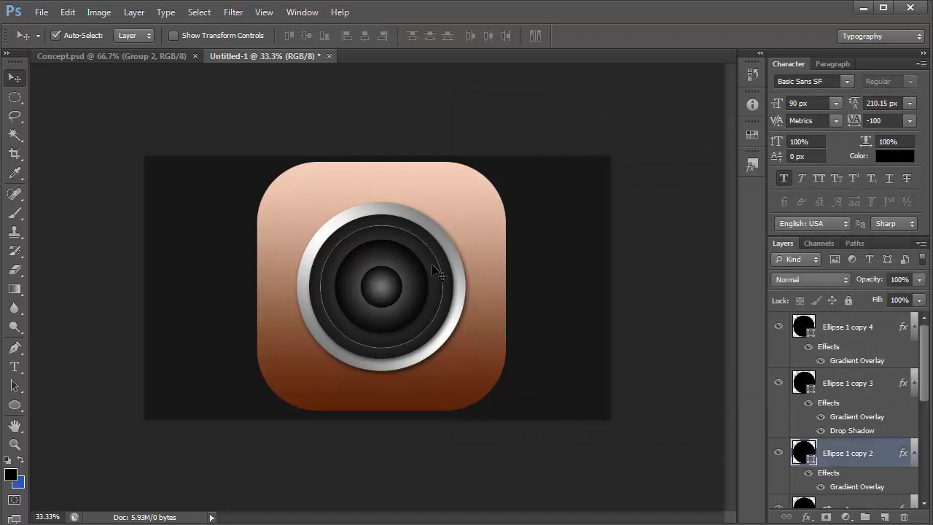
{"action": "double_click", "coordinate": [854, 486]}
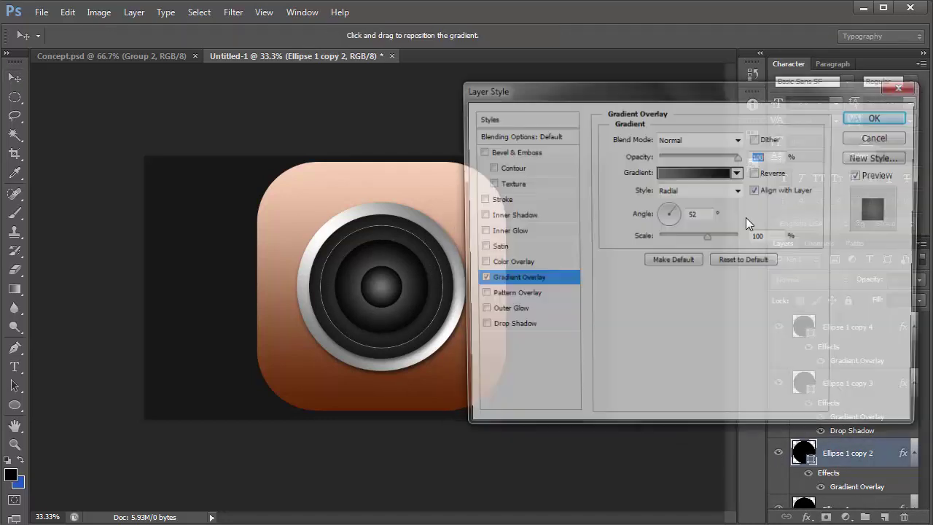
{"action": "mouse_move", "coordinate": [704, 235]}
{"action": "left_mouse_down"}
{"action": "mouse_move", "coordinate": [741, 242]}
{"action": "mouse_move", "coordinate": [705, 242]}
{"action": "left_mouse_up"}
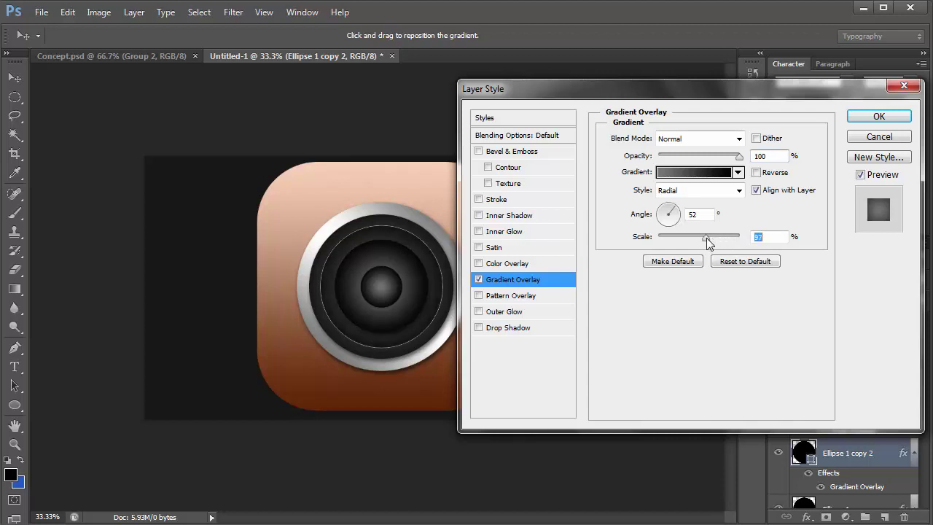
{"action": "left_click", "coordinate": [877, 118]}
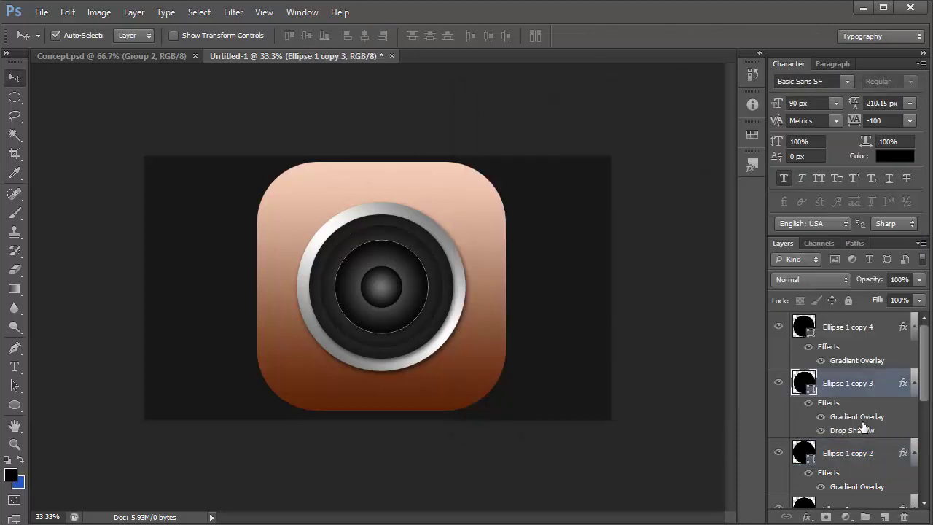
Change the Gradient Overlay scale of the Ellipse 1 copy 3 circle to 95%
{"action": "double_click", "coordinate": [858, 417]}
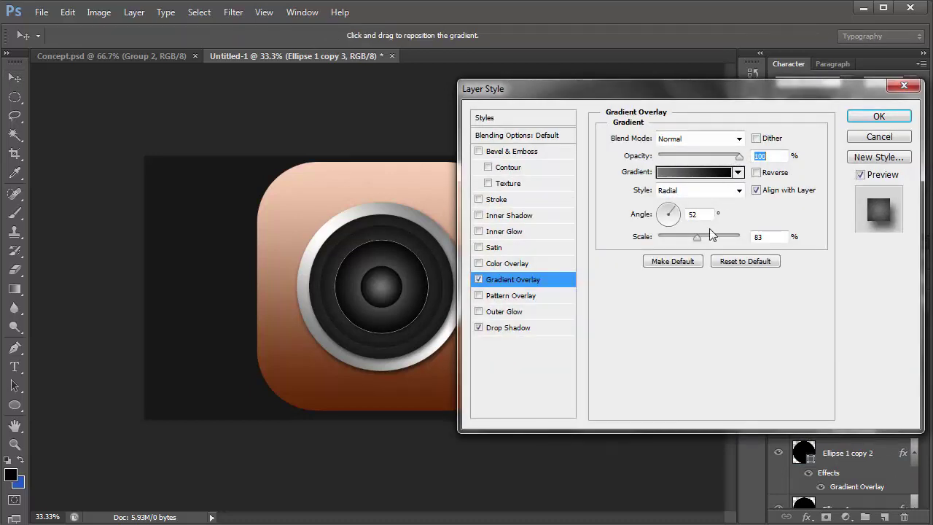
{"action": "left_click_drag", "start_coordinate": [701, 240], "coordinate": [707, 241]}
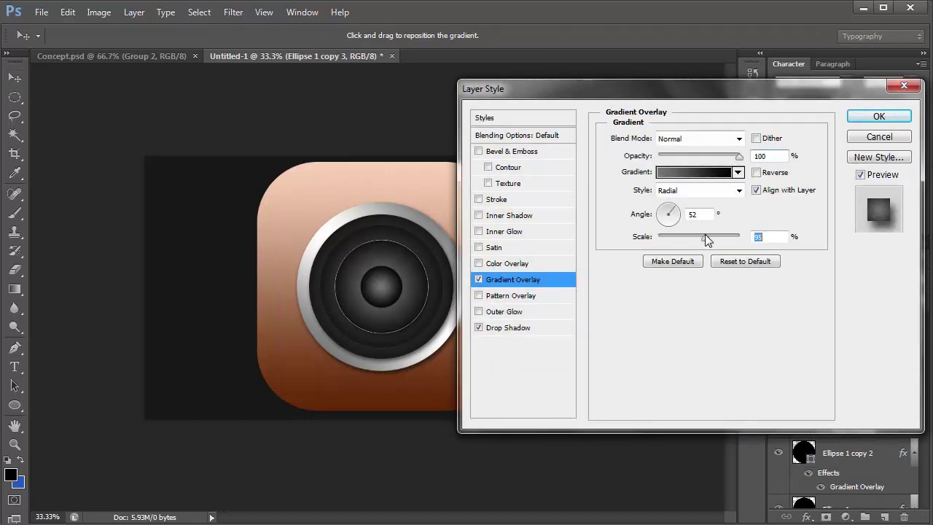
{"action": "left_click", "coordinate": [879, 117]}
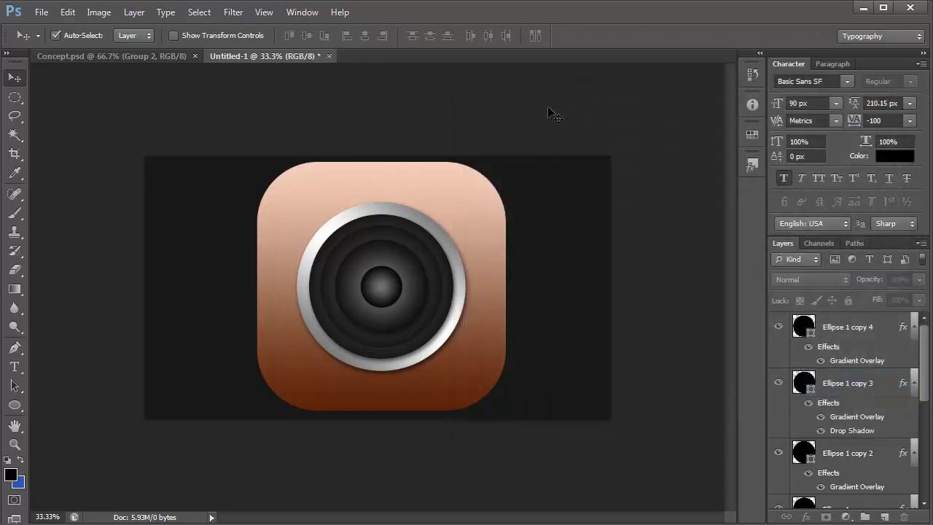
Set the Gradient Overlay scale of the innermost circle to 86%
{"action": "left_click", "coordinate": [388, 293]}
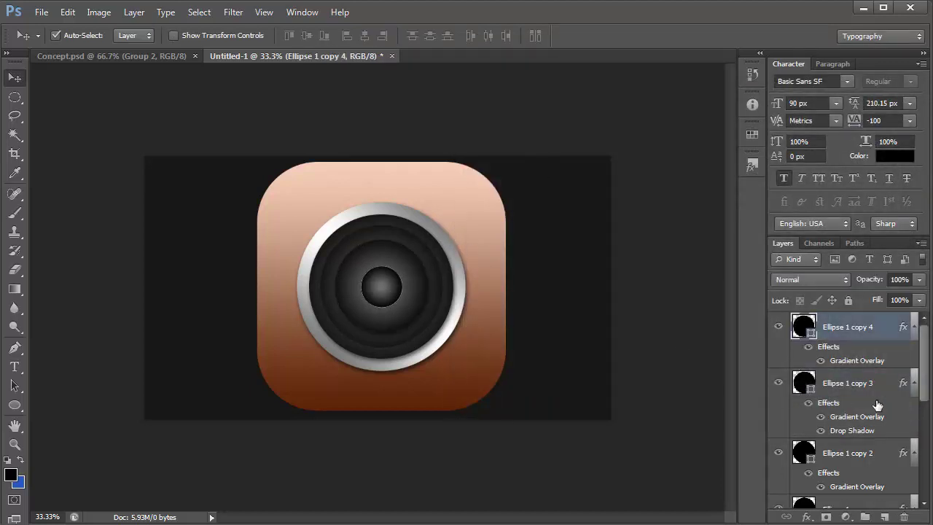
{"action": "double_click", "coordinate": [860, 364]}
{"action": "left_click_drag", "start_coordinate": [711, 236], "coordinate": [700, 243]}
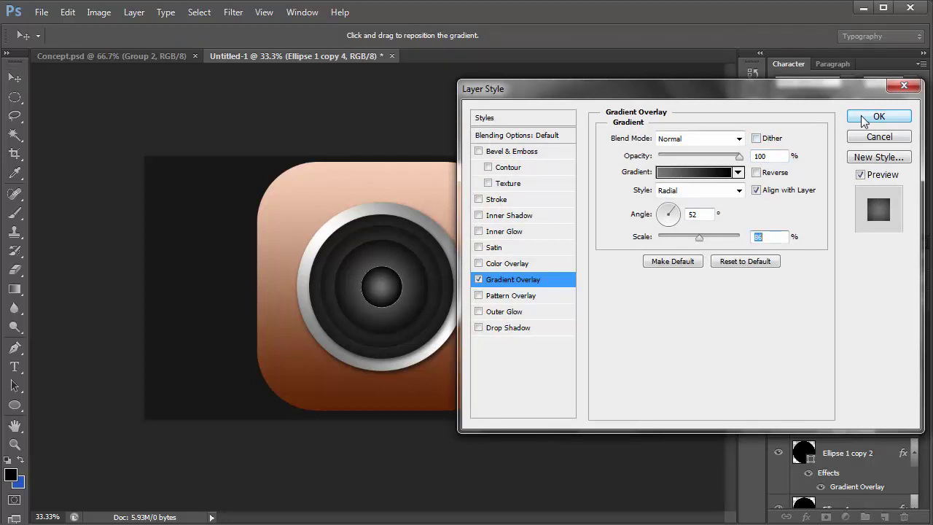
{"action": "left_click", "coordinate": [879, 116]}
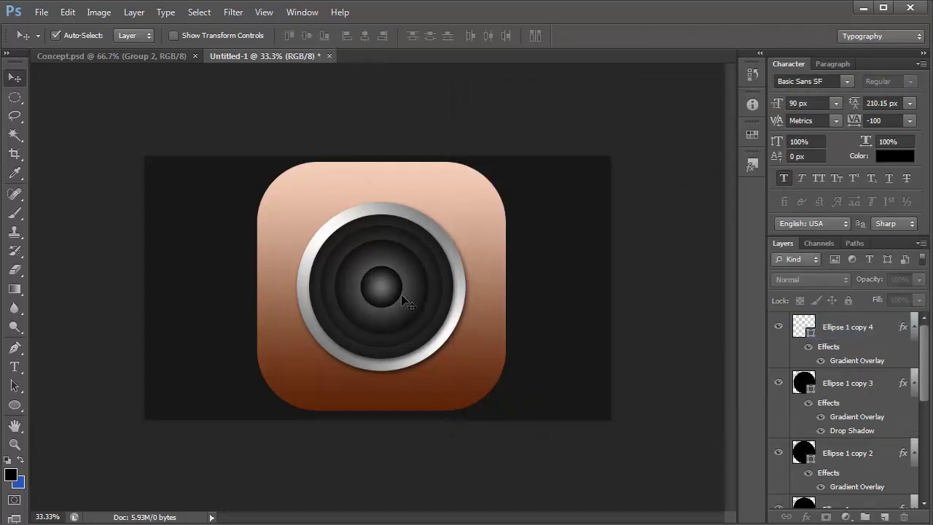
Duplicate the innermost circle slightly down and to its right, and remove the copy's layer effects
{"action": "left_click_drag", "start_coordinate": [389, 290], "coordinate": [431, 301]}
{"action": "left_click_drag", "start_coordinate": [845, 364], "coordinate": [904, 517]}
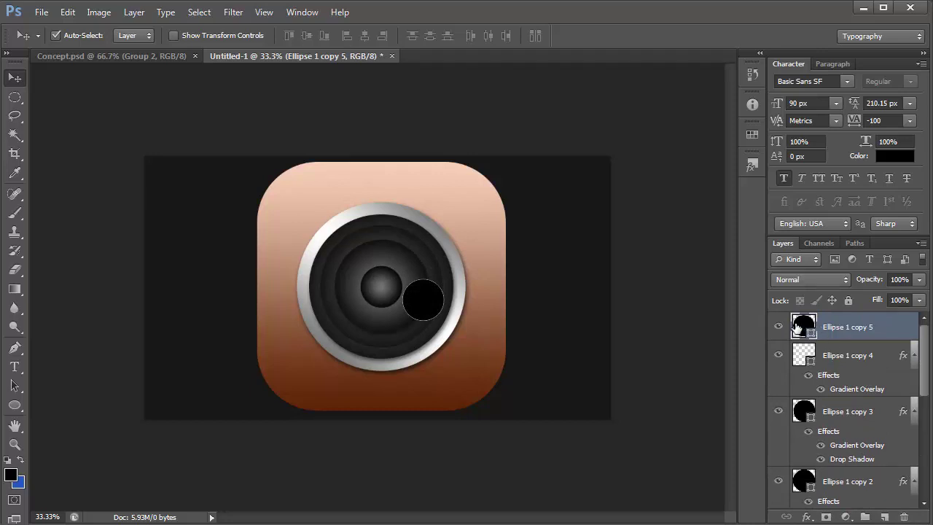
Change the offset circle's fill color to purple #aa1abb
{"action": "double_click", "coordinate": [805, 328]}
{"action": "left_click_drag", "start_coordinate": [845, 201], "coordinate": [804, 179]}
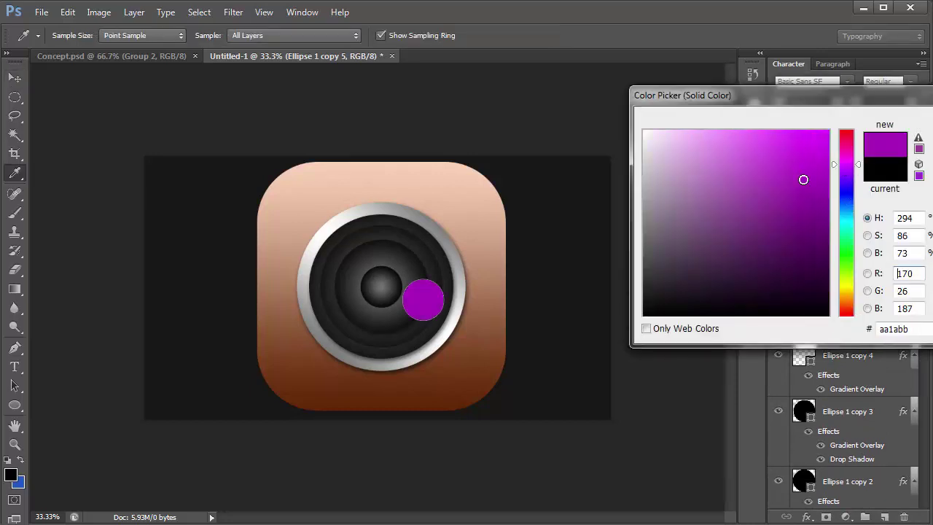
{"action": "key", "text": "Return"}
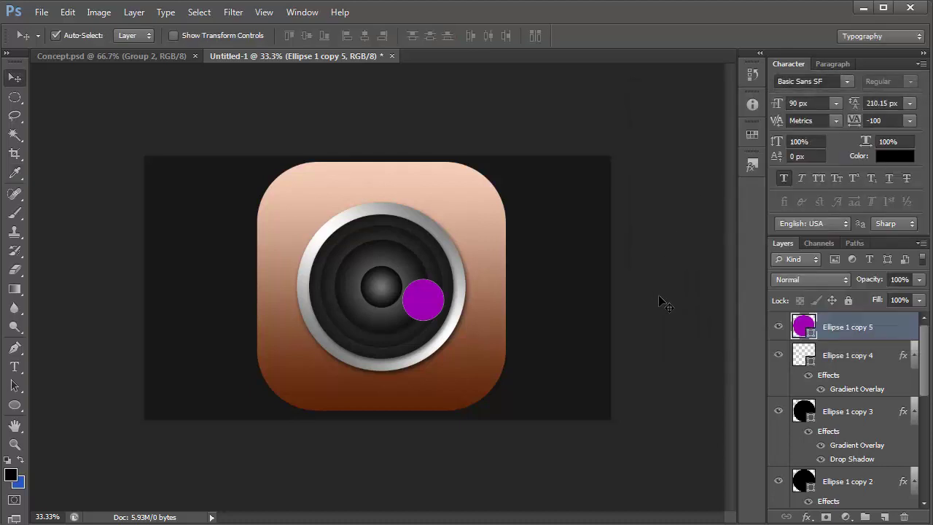
Duplicate the purple circle and scale the copy down, placing it at the original's lower-left edge
{"action": "left_click_drag", "start_coordinate": [423, 297], "coordinate": [417, 329]}
{"action": "key", "text": "ctrl+t"}
{"action": "key", "text": "Return"}
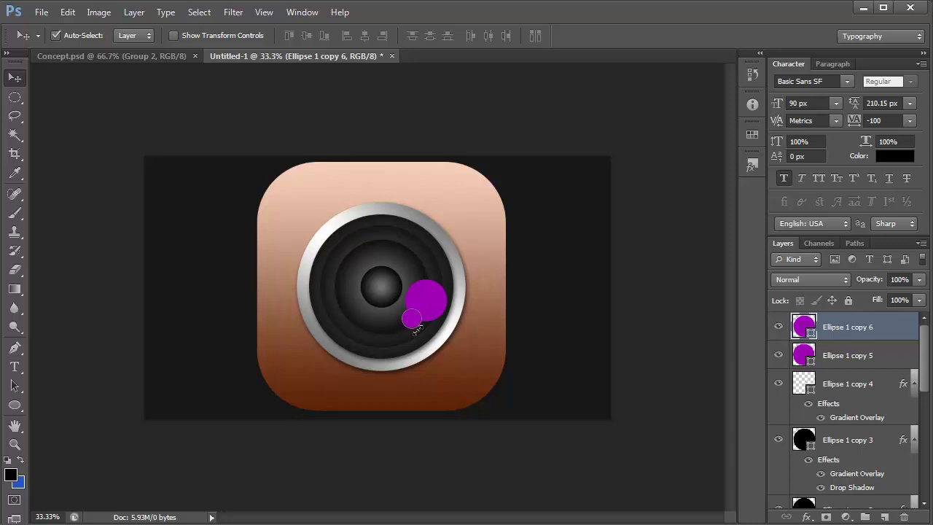
Recolor the small purple circle to pink #e8248a and lower its layer opacity slightly
{"action": "double_click", "coordinate": [806, 324]}
{"action": "left_click", "coordinate": [847, 148]}
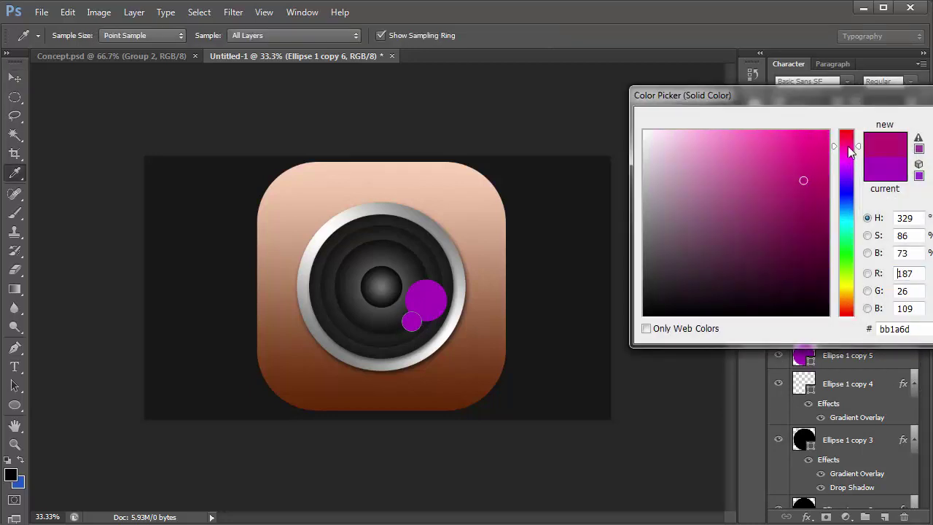
{"action": "left_click", "coordinate": [802, 143]}
{"action": "left_click", "coordinate": [800, 146]}
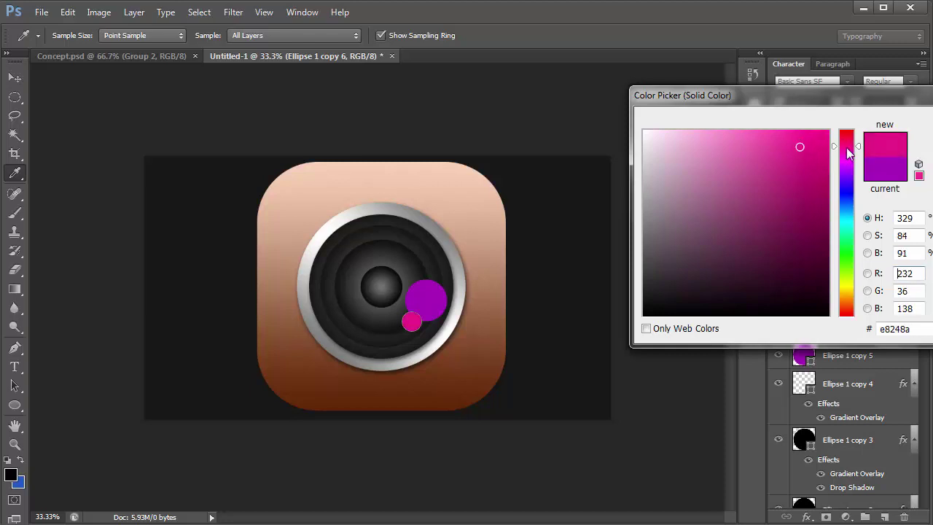
{"action": "key", "text": "Return"}
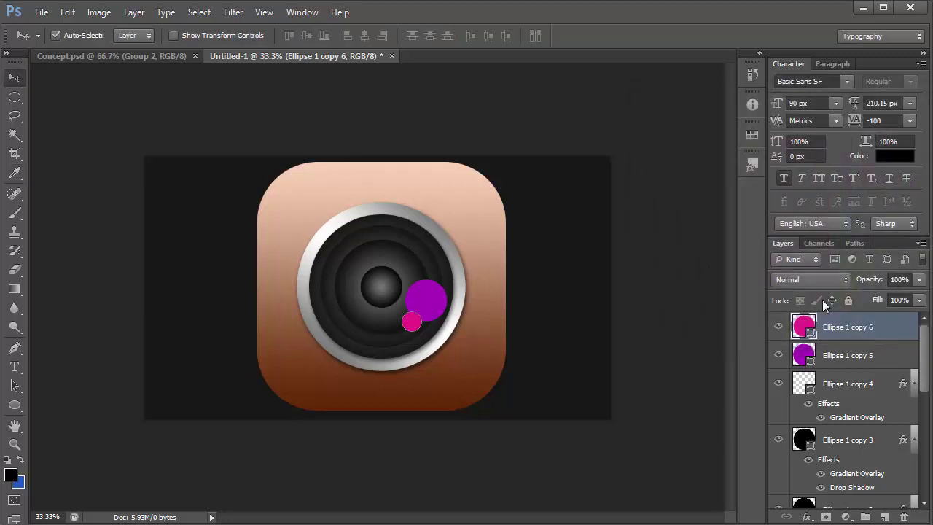
{"action": "left_click", "coordinate": [867, 283]}
{"action": "key", "text": "Return"}
Set the large purple circle's opacity to 88% and move it slightly down and to the left
{"action": "left_click", "coordinate": [450, 293]}
{"action": "left_click", "coordinate": [436, 298]}
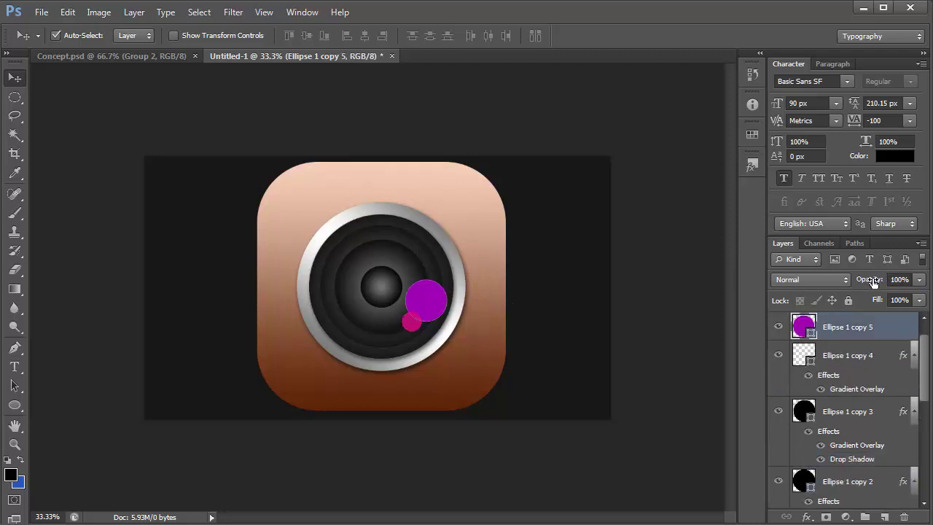
{"action": "left_click_drag", "start_coordinate": [875, 281], "coordinate": [865, 284]}
{"action": "key", "text": "Return"}
{"action": "left_click", "coordinate": [678, 336]}
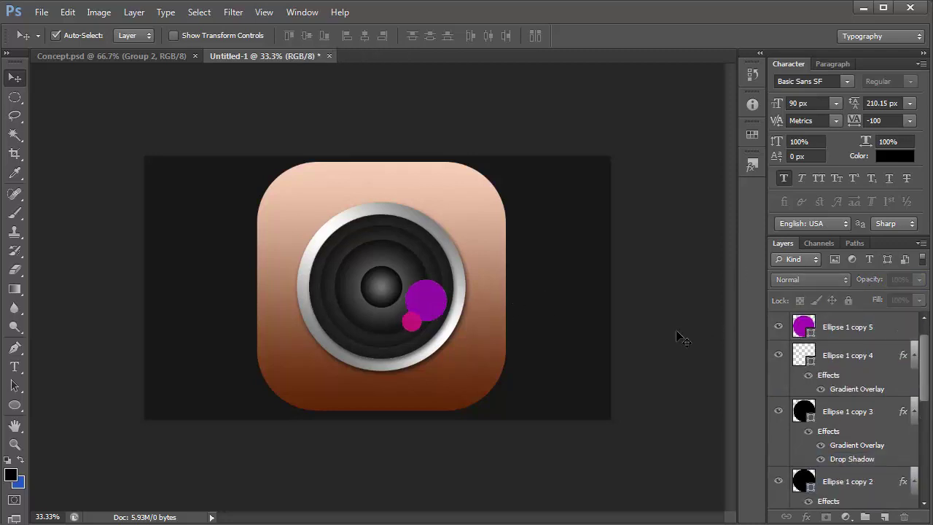
{"action": "left_click", "coordinate": [431, 309]}
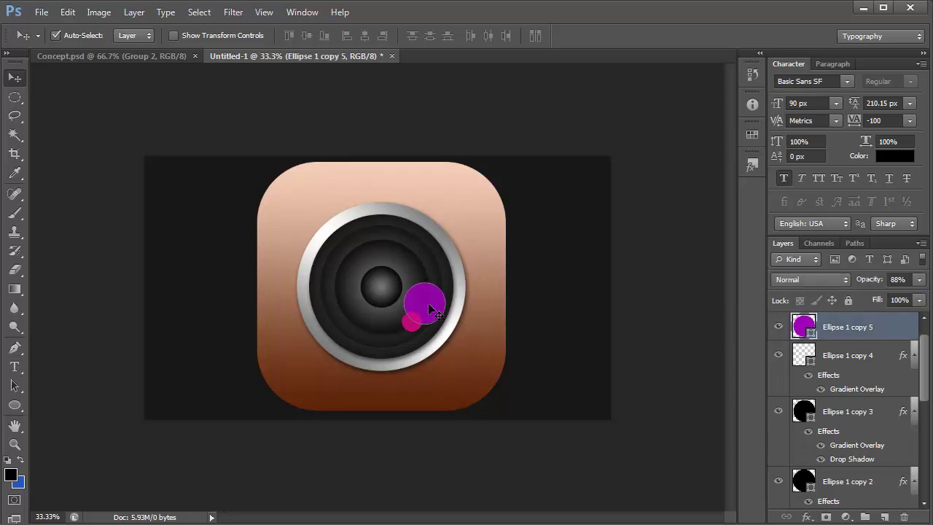
{"action": "left_click", "coordinate": [602, 300]}
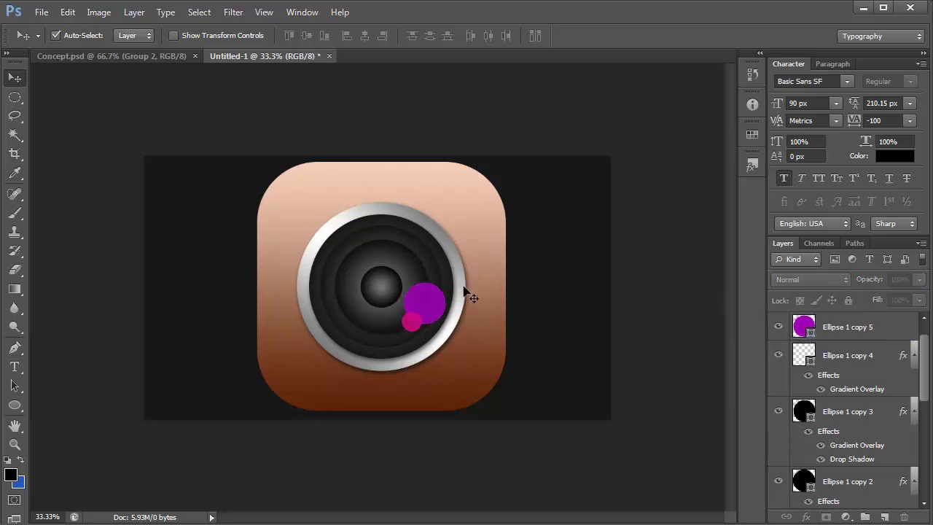
Duplicate the large dark circle inside the metallic rim, bring the copy to the front and clear its layer style
{"action": "left_click", "coordinate": [433, 240]}
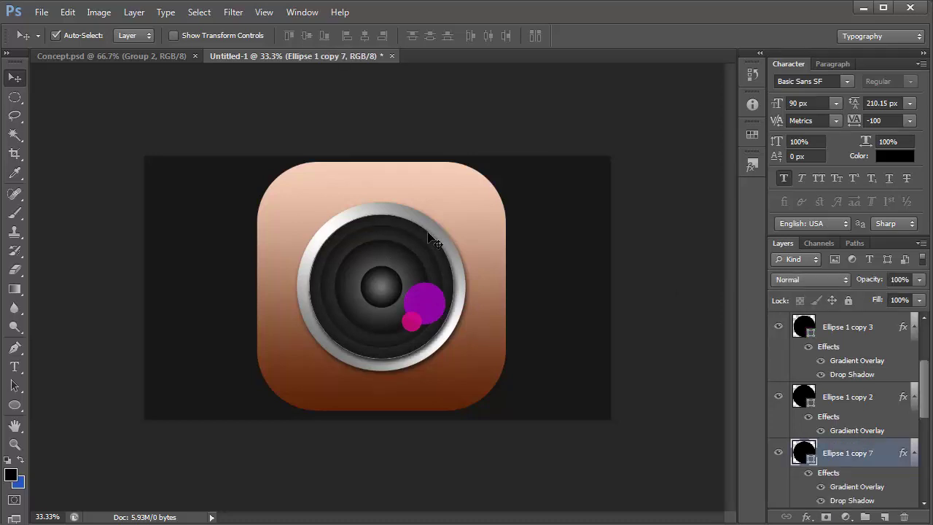
{"action": "key", "text": "ctrl+shift+bracketright"}
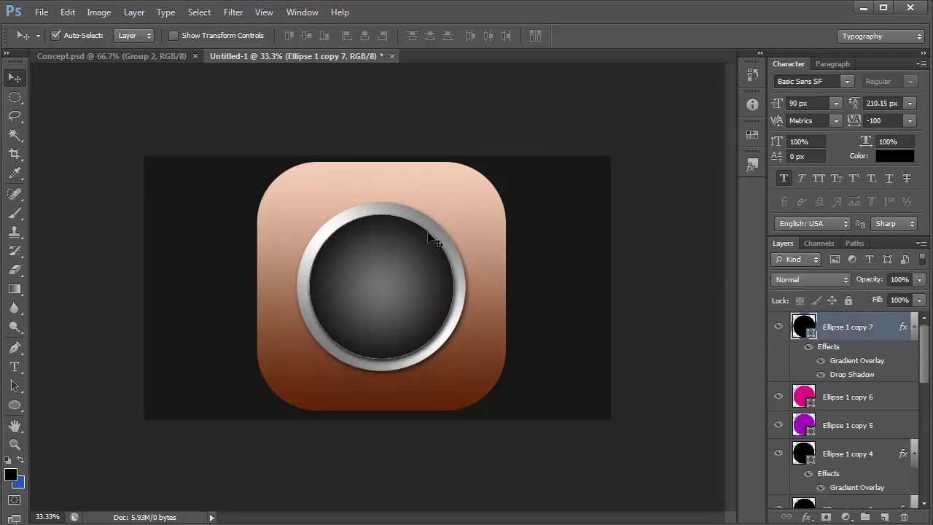
{"action": "right_click", "coordinate": [877, 329]}
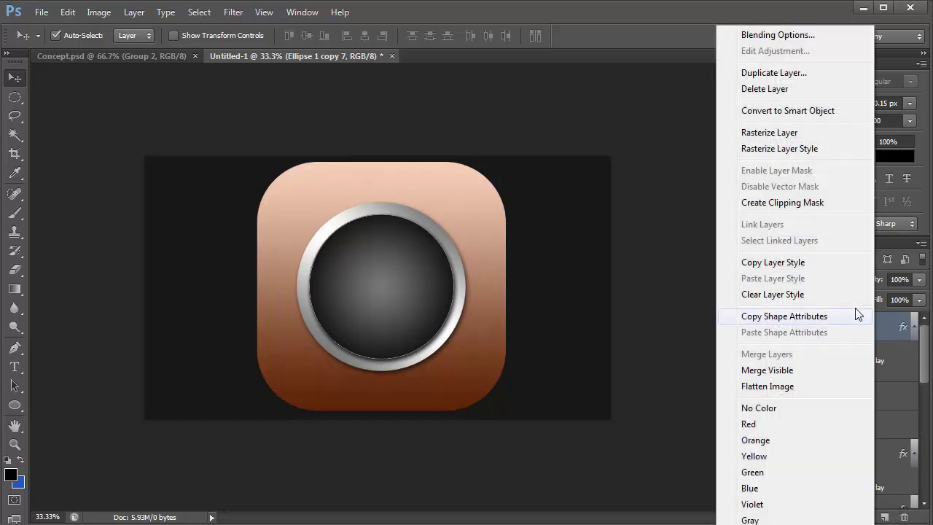
{"action": "left_click", "coordinate": [822, 294]}
Change the copied circle's fill to white #ffffff and rasterize its layer
{"action": "double_click", "coordinate": [804, 325]}
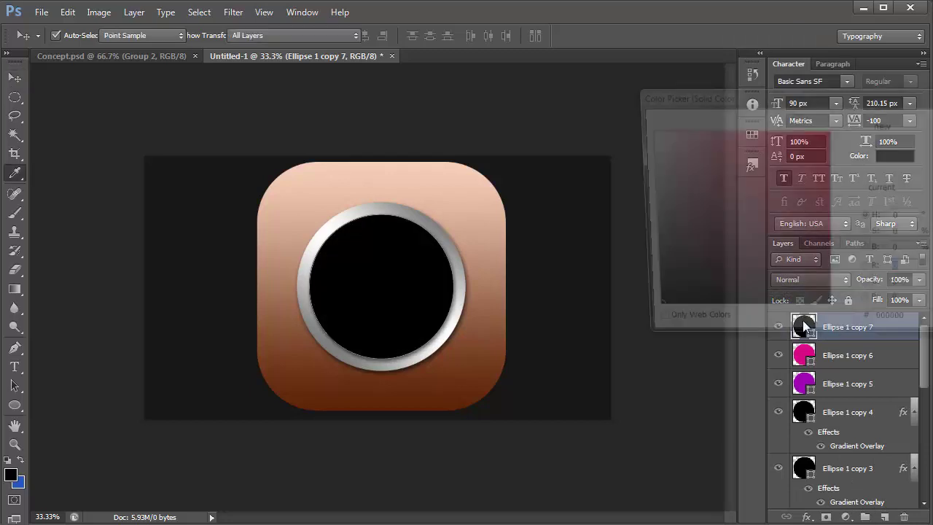
{"action": "left_click", "coordinate": [644, 131]}
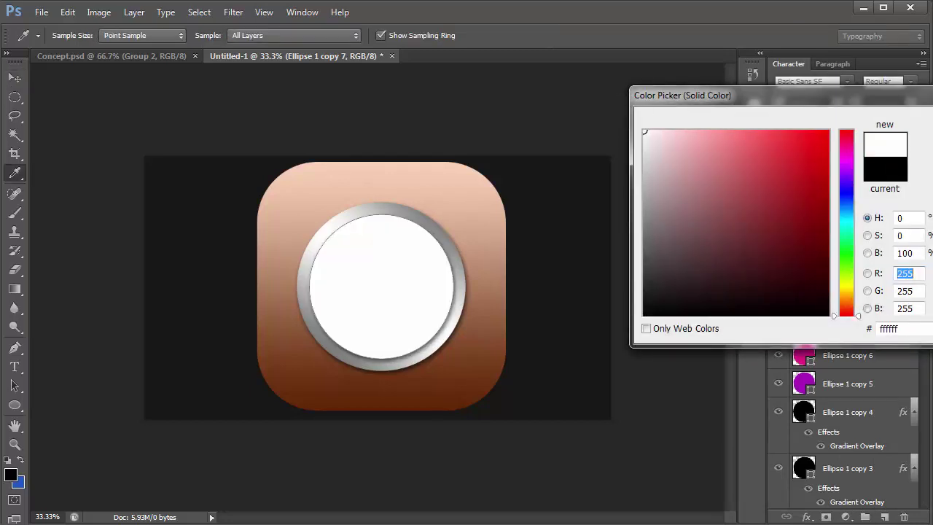
{"action": "key", "text": "Return"}
{"action": "right_click", "coordinate": [910, 330]}
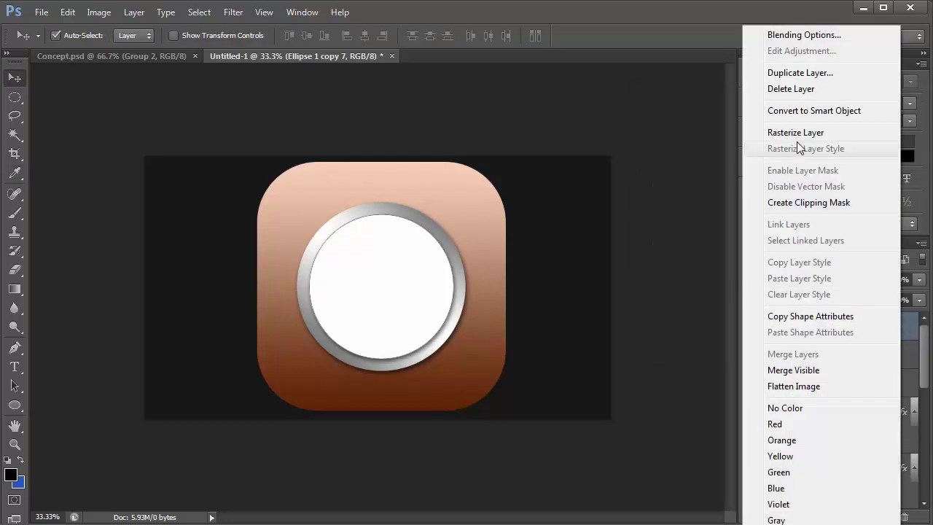
{"action": "left_click", "coordinate": [773, 130]}
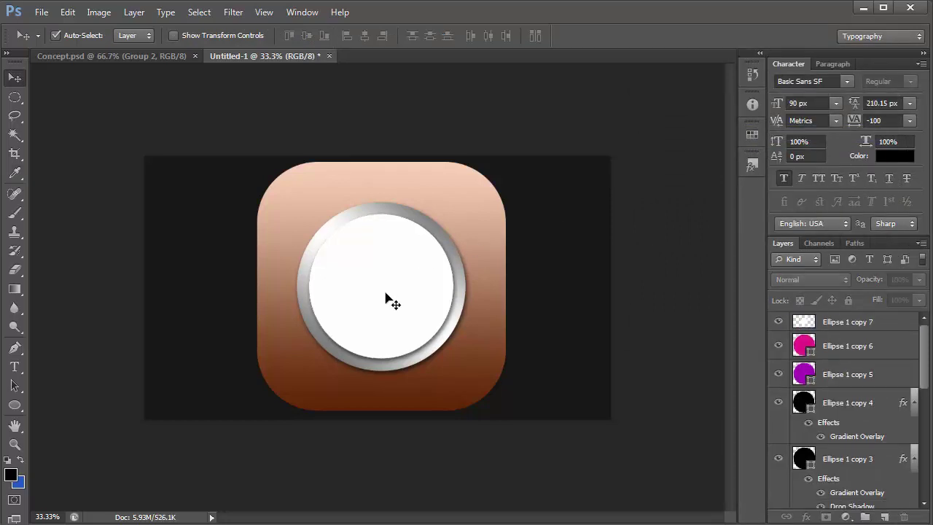
Fade the lower part of the white circle with a 1000 px Eraser at 61% opacity
{"action": "key", "text": "e"}
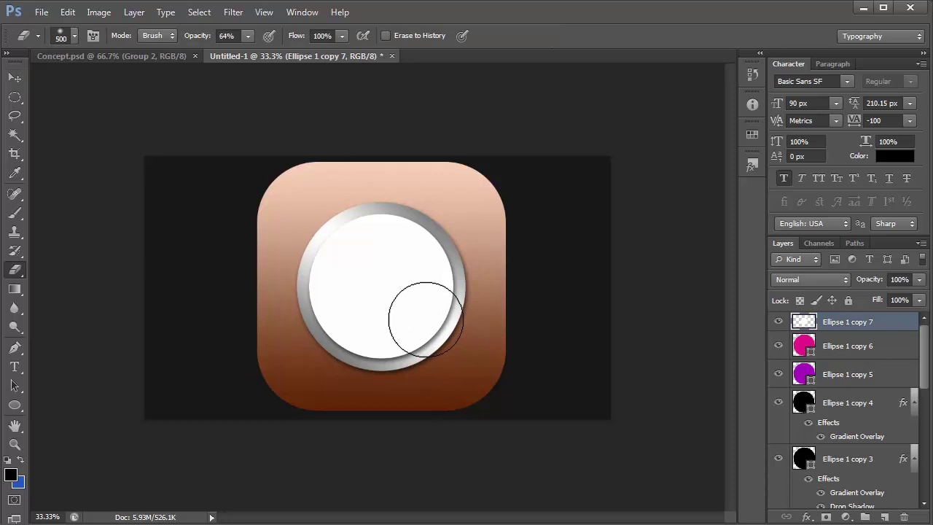
{"action": "key", "text": "bracketright"}
{"action": "key", "text": "bracketright"}
{"action": "key", "text": "bracketright"}
{"action": "key", "text": "bracketright"}
{"action": "key", "text": "bracketright"}
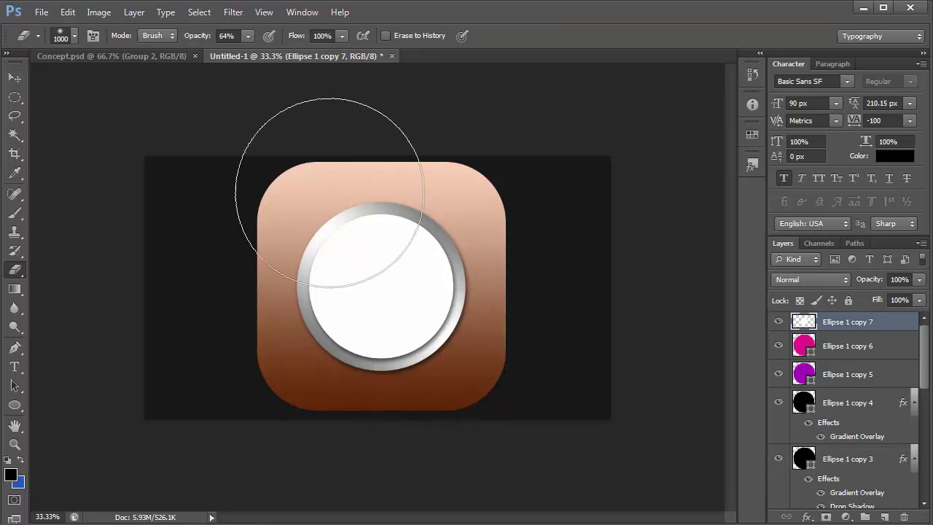
{"action": "left_click_drag", "start_coordinate": [193, 39], "coordinate": [190, 39]}
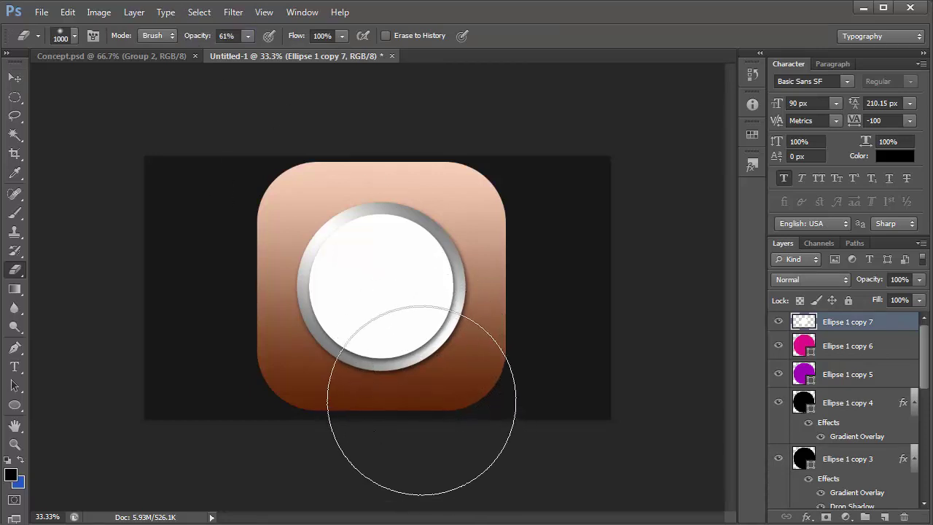
{"action": "mouse_move", "coordinate": [421, 406]}
{"action": "left_mouse_down"}
{"action": "mouse_move", "coordinate": [334, 384]}
{"action": "mouse_move", "coordinate": [437, 402]}
{"action": "left_mouse_up"}
Enlarge the Eraser to 1600 px and fade the white circle further from below
{"action": "key", "text": "bracketright"}
{"action": "key", "text": "bracketright"}
{"action": "key", "text": "bracketright"}
{"action": "key", "text": "bracketright"}
{"action": "key", "text": "bracketright"}
{"action": "key", "text": "bracketright"}
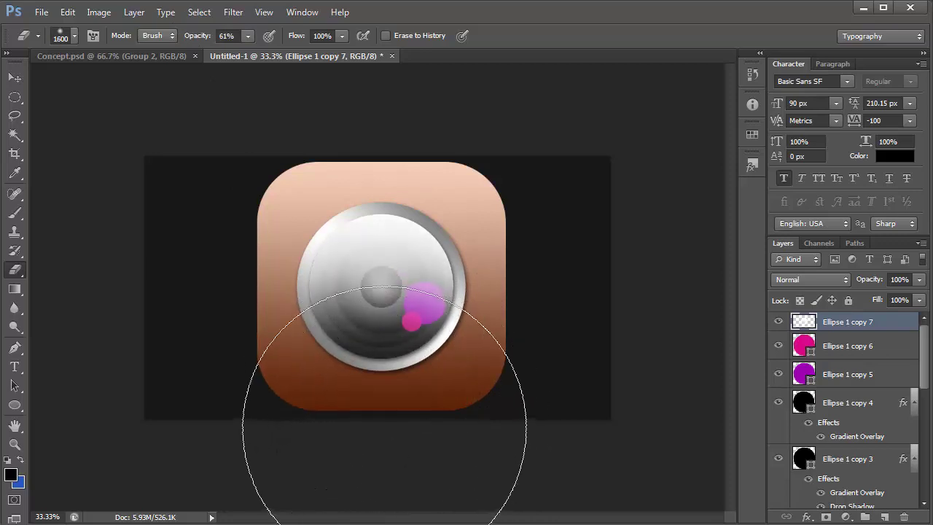
{"action": "mouse_move", "coordinate": [373, 426]}
{"action": "left_mouse_down"}
{"action": "mouse_move", "coordinate": [363, 423]}
{"action": "mouse_move", "coordinate": [364, 440]}
{"action": "mouse_move", "coordinate": [220, 401]}
{"action": "left_mouse_up"}
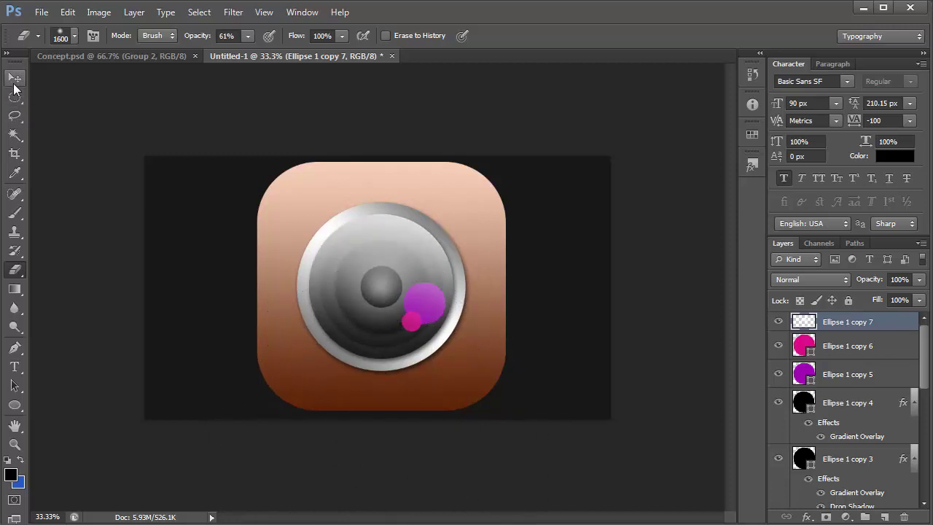
Switch to the Elliptical Marquee tool and set its feather to 0 px
{"action": "left_click", "coordinate": [14, 78]}
{"action": "scroll", "coordinate": [167, 183], "scroll_direction": "down", "scroll_amount": 2}
{"action": "left_click", "coordinate": [14, 97]}
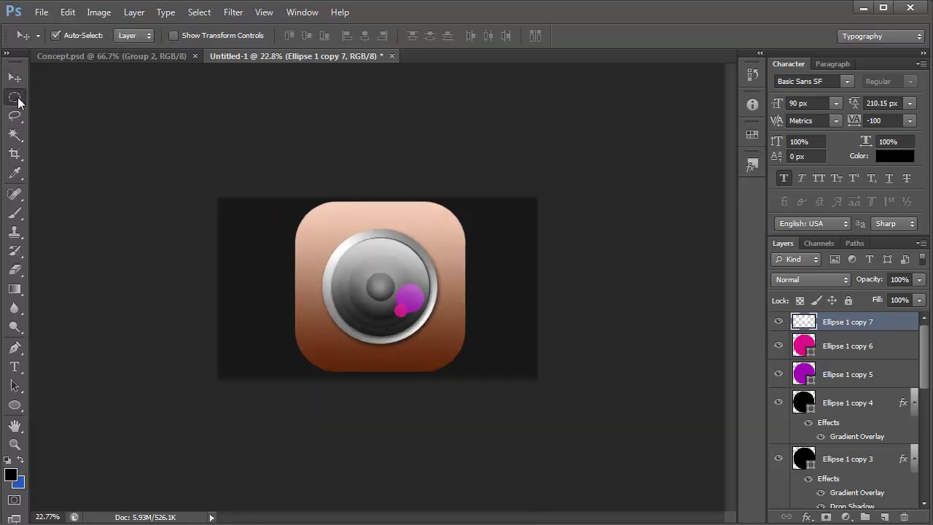
{"action": "scroll", "coordinate": [306, 331], "scroll_direction": "down", "scroll_amount": 2}
{"action": "scroll", "coordinate": [306, 331], "scroll_direction": "down", "scroll_amount": 2}
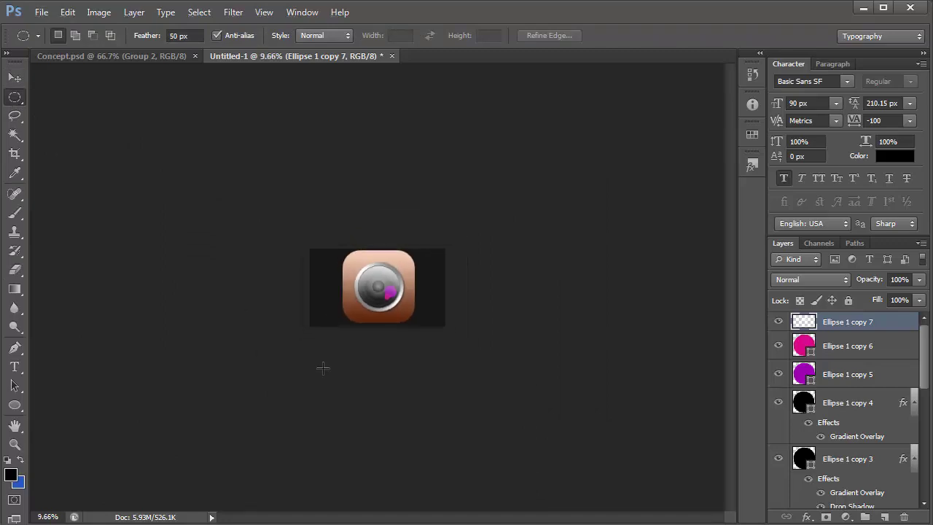
{"action": "left_click_drag", "start_coordinate": [204, 424], "coordinate": [562, 283]}
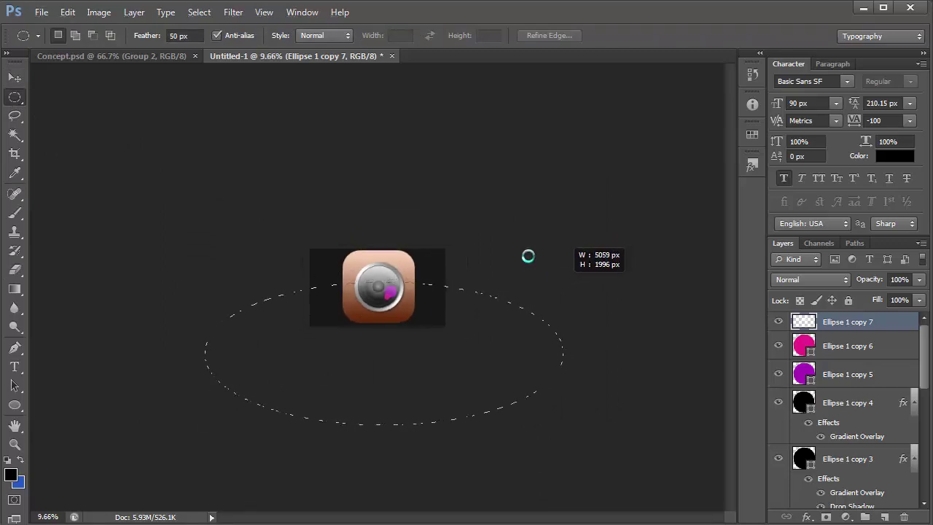
{"action": "left_click_drag", "start_coordinate": [528, 256], "coordinate": [508, 244]}
{"action": "left_click", "coordinate": [502, 244]}
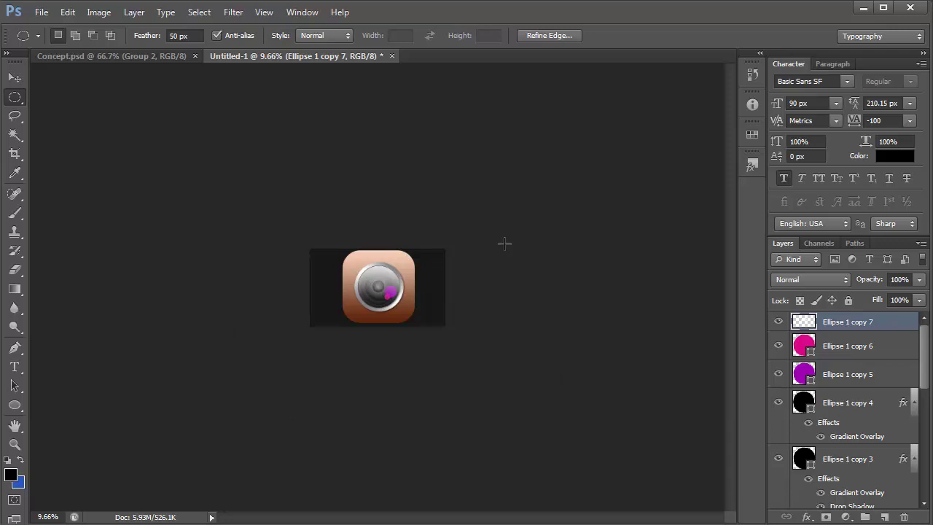
{"action": "double_click", "coordinate": [175, 36]}
{"action": "type", "text": "0"}
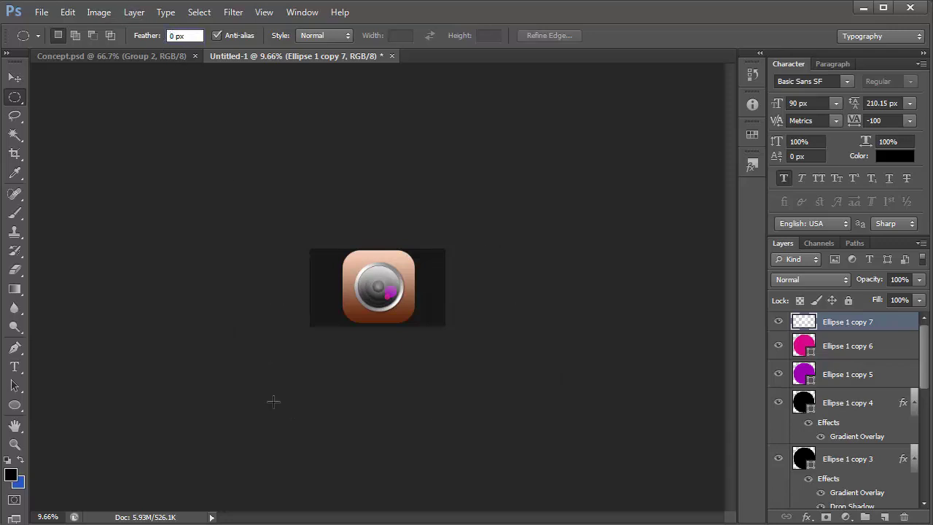
Try to cut away the lower half of the white overlay with a wide, shallow elliptical selection
{"action": "left_click_drag", "start_coordinate": [253, 412], "coordinate": [522, 281]}
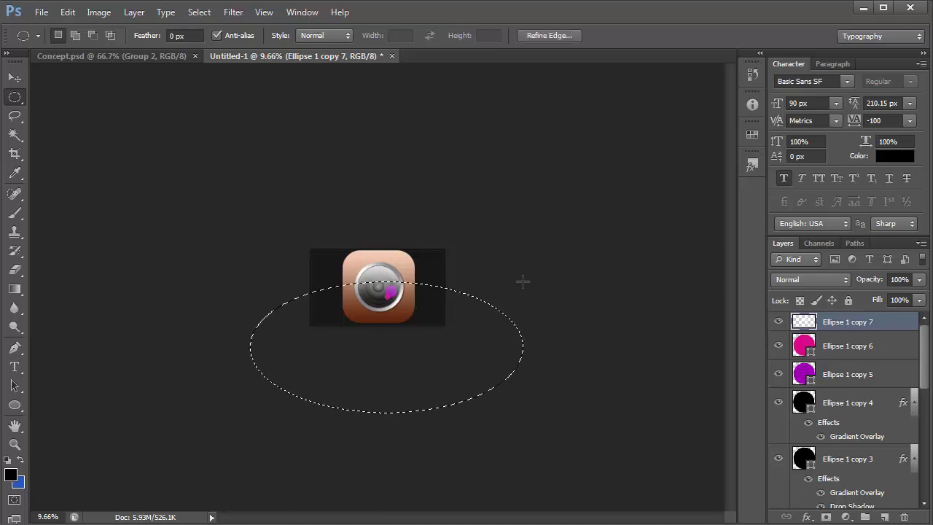
{"action": "key", "text": "Delete"}
{"action": "key", "text": "ctrl+d"}
{"action": "scroll", "coordinate": [404, 250], "scroll_direction": "up", "scroll_amount": 4}
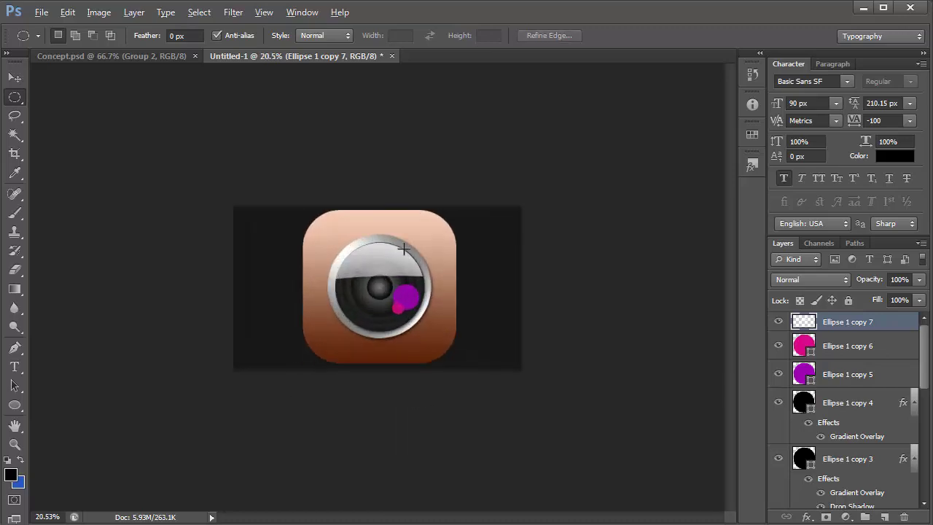
Delete the lower part of the white overlay with a narrower, taller elliptical selection for a more curved edge, and deselect
{"action": "scroll", "coordinate": [404, 249], "scroll_direction": "down", "scroll_amount": 2}
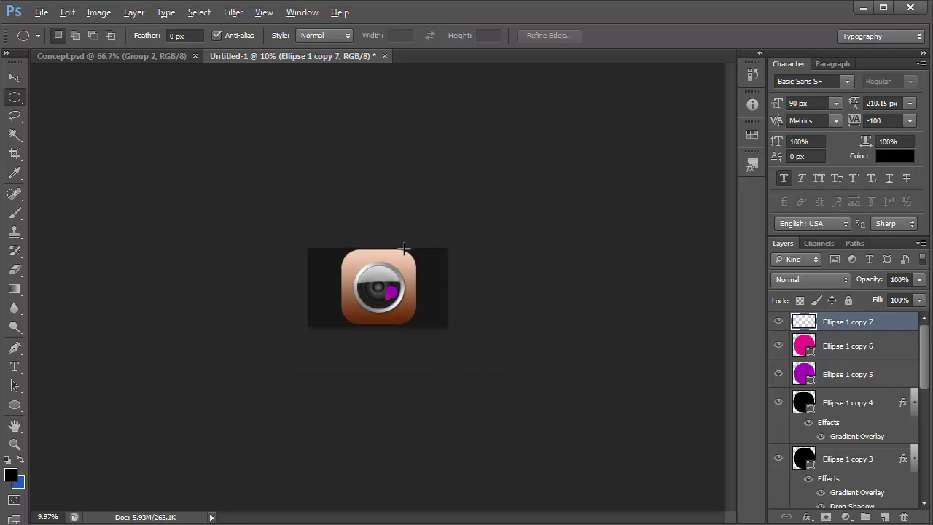
{"action": "scroll", "coordinate": [405, 249], "scroll_direction": "down", "scroll_amount": 3}
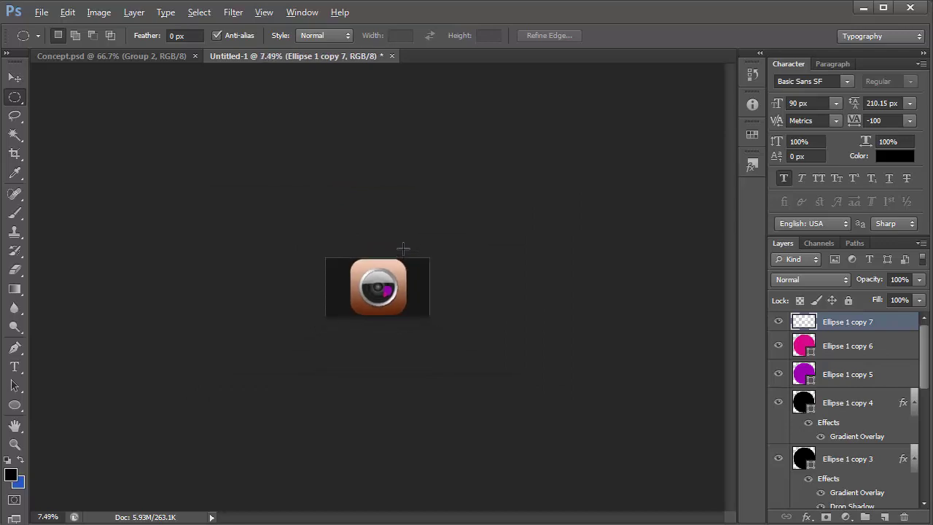
{"action": "scroll", "coordinate": [418, 298], "scroll_direction": "down", "scroll_amount": 1}
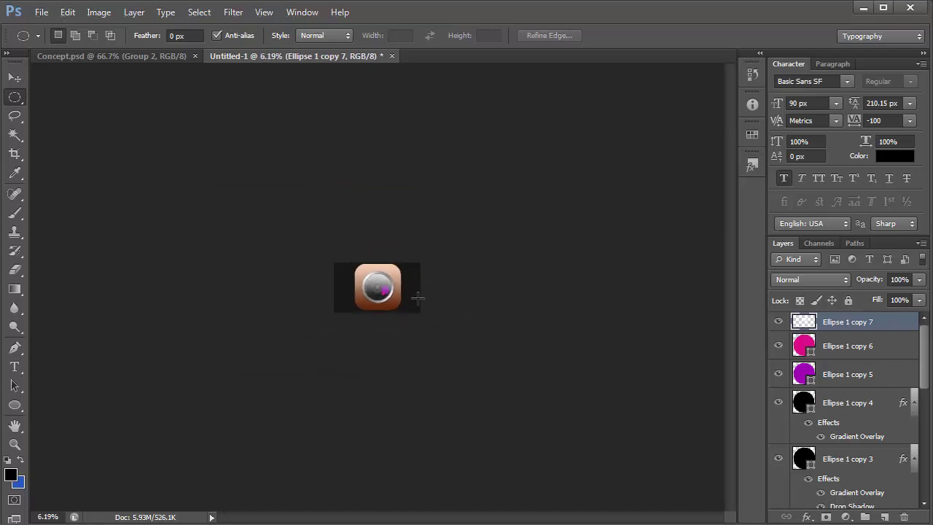
{"action": "scroll", "coordinate": [418, 298], "scroll_direction": "down", "scroll_amount": 1}
{"action": "left_click_drag", "start_coordinate": [347, 366], "coordinate": [409, 283]}
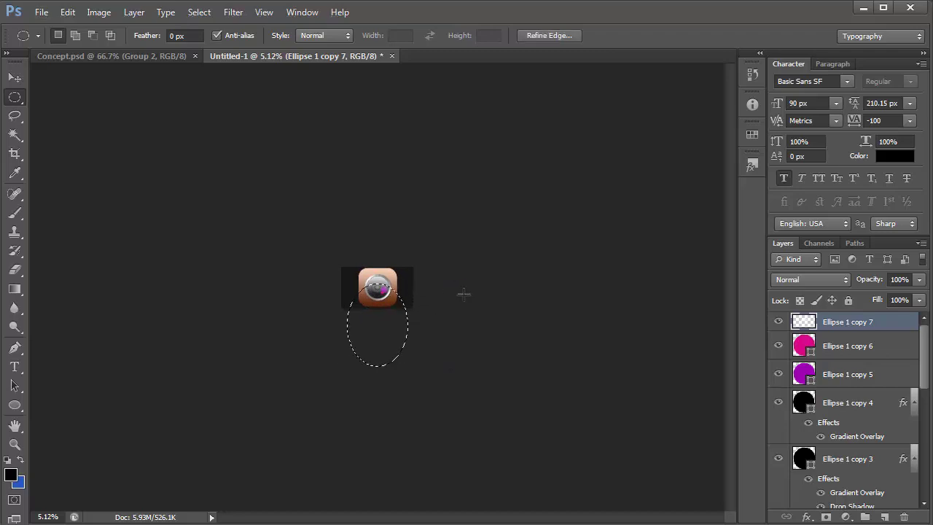
{"action": "key", "text": "ctrl+d"}
{"action": "scroll", "coordinate": [379, 255], "scroll_direction": "up", "scroll_amount": 6}
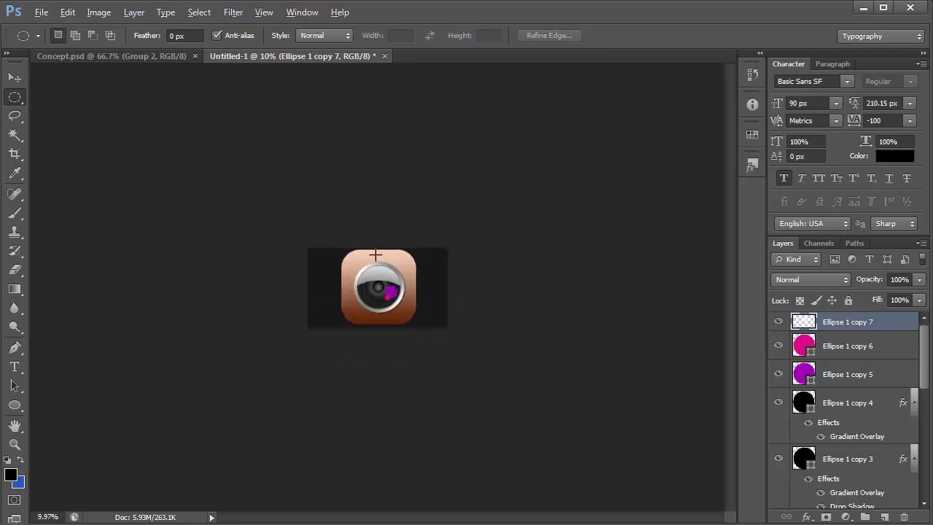
{"action": "scroll", "coordinate": [392, 212], "scroll_direction": "up", "scroll_amount": 3}
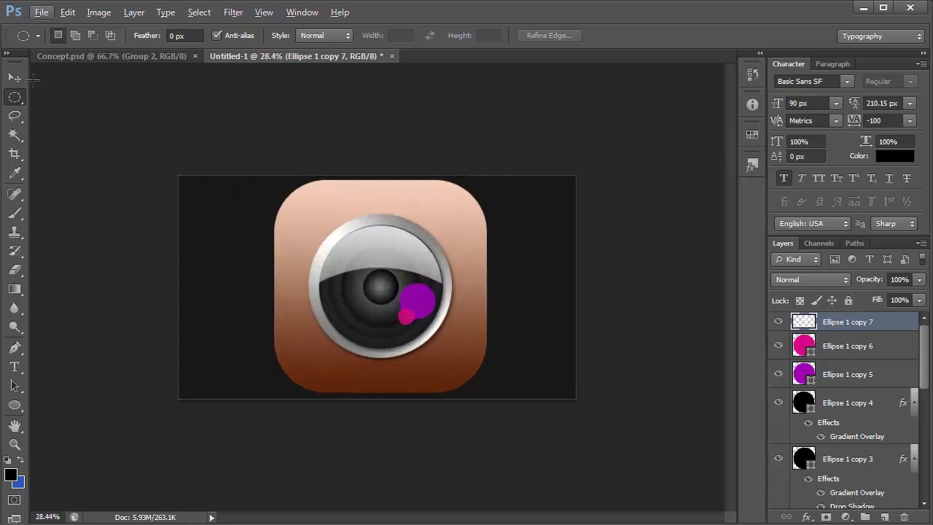
Set the white overlay's layer opacity to 45% for a subtle glass reflection
{"action": "left_click", "coordinate": [16, 78]}
{"action": "left_click_drag", "start_coordinate": [873, 280], "coordinate": [835, 286]}
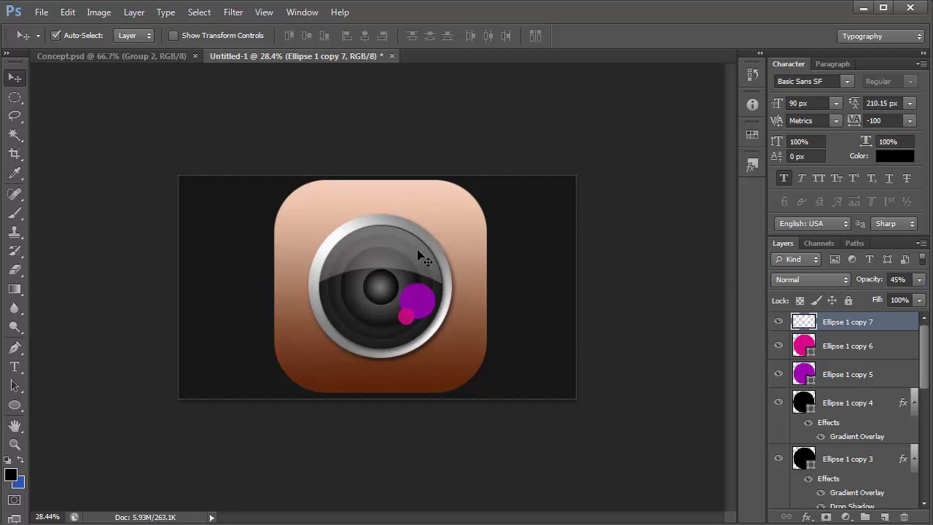
{"action": "scroll", "coordinate": [430, 240], "scroll_direction": "up", "scroll_amount": 4}
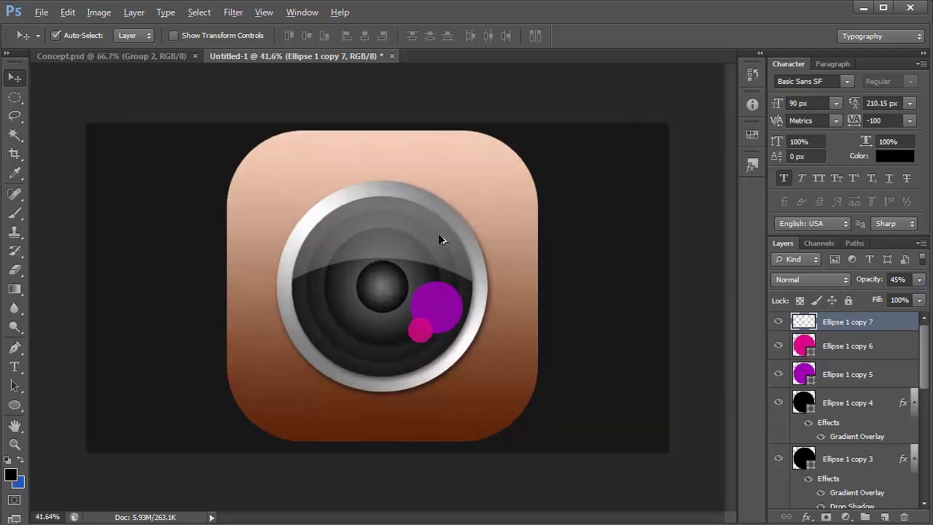
{"action": "scroll", "coordinate": [421, 221], "scroll_direction": "down", "scroll_amount": 4}
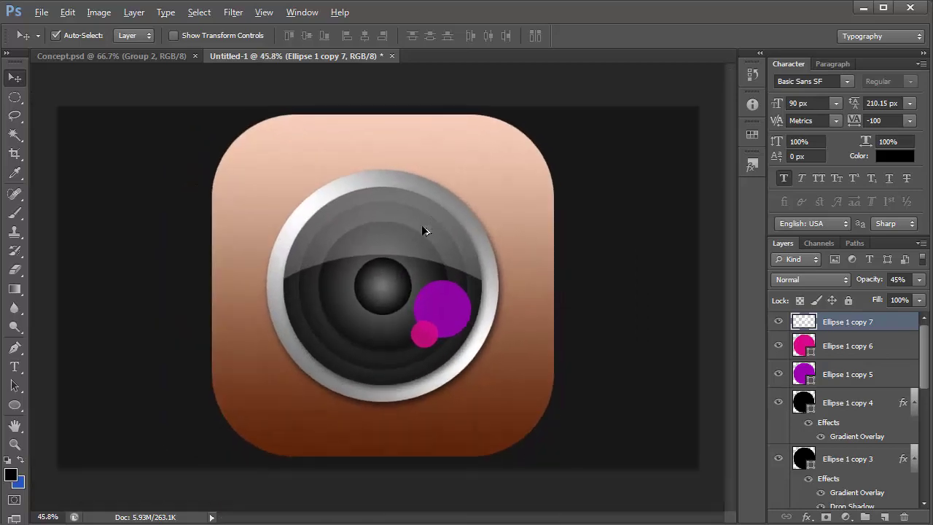
On a new layer, dab a soft white (#ffffff) highlight onto the purple circle with a 60 px brush
{"action": "scroll", "coordinate": [424, 230], "scroll_direction": "up", "scroll_amount": 2}
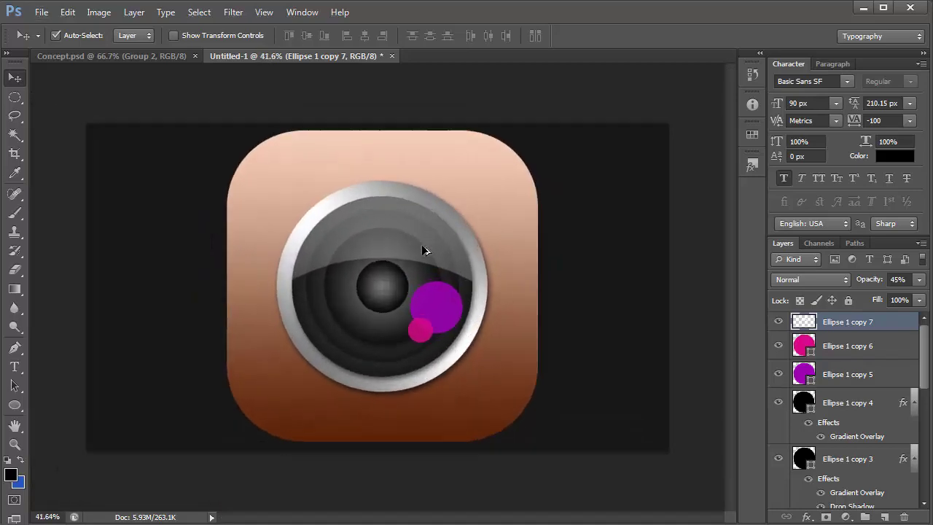
{"action": "key", "text": "ctrl+shift+n"}
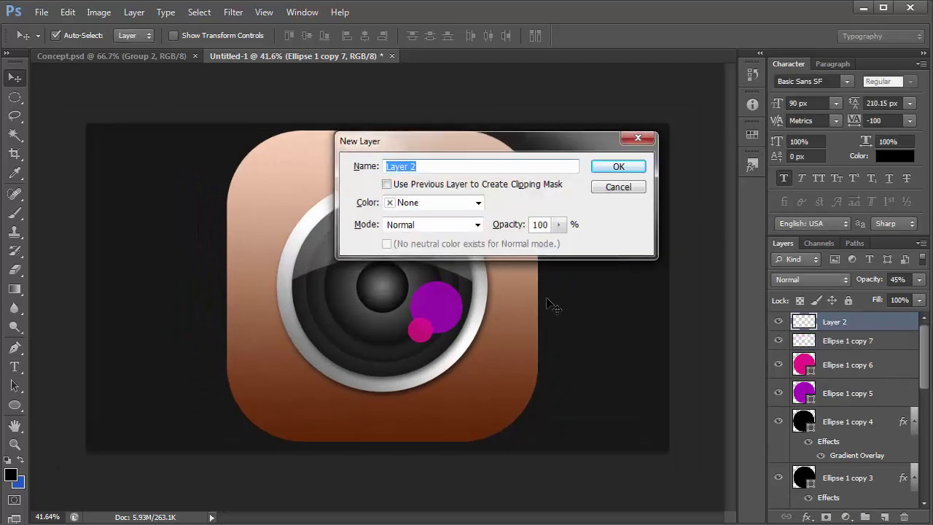
{"action": "key", "text": "Return"}
{"action": "key", "text": "b"}
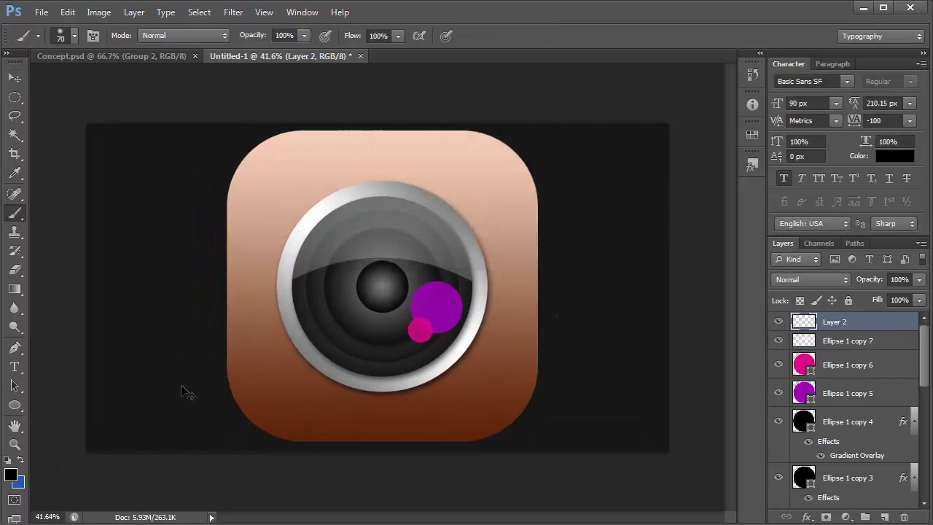
{"action": "left_click", "coordinate": [10, 474]}
{"action": "left_click", "coordinate": [645, 134]}
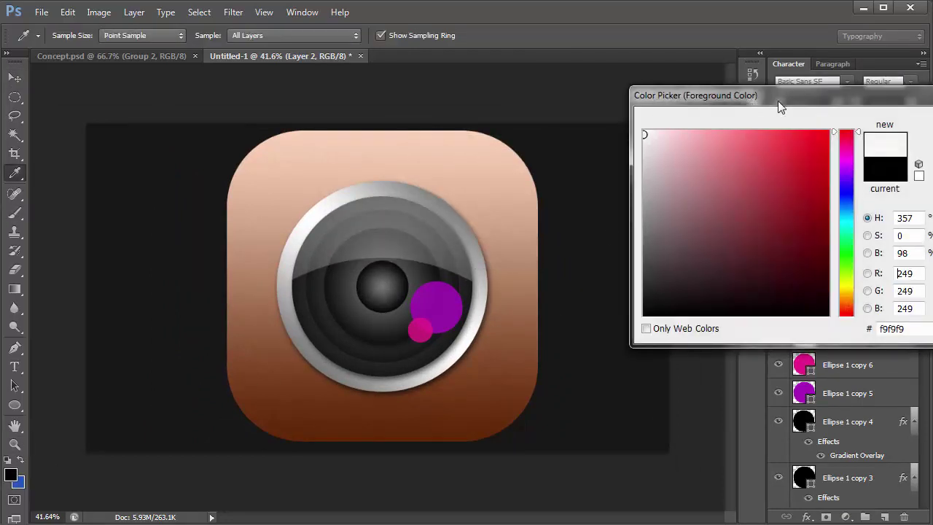
{"action": "mouse_move", "coordinate": [665, 132]}
{"action": "left_mouse_down"}
{"action": "mouse_move", "coordinate": [654, 143]}
{"action": "mouse_move", "coordinate": [643, 130]}
{"action": "left_mouse_up"}
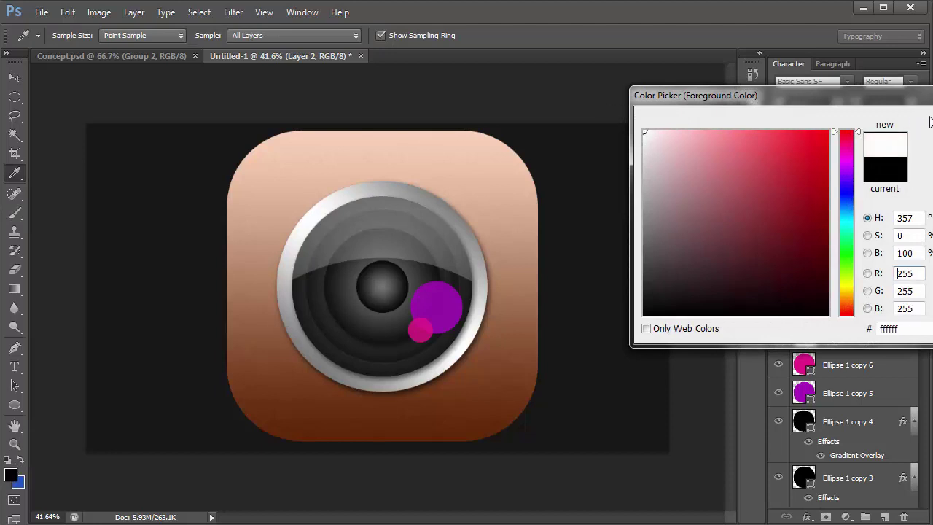
{"action": "key", "text": "Return"}
{"action": "key", "text": "b"}
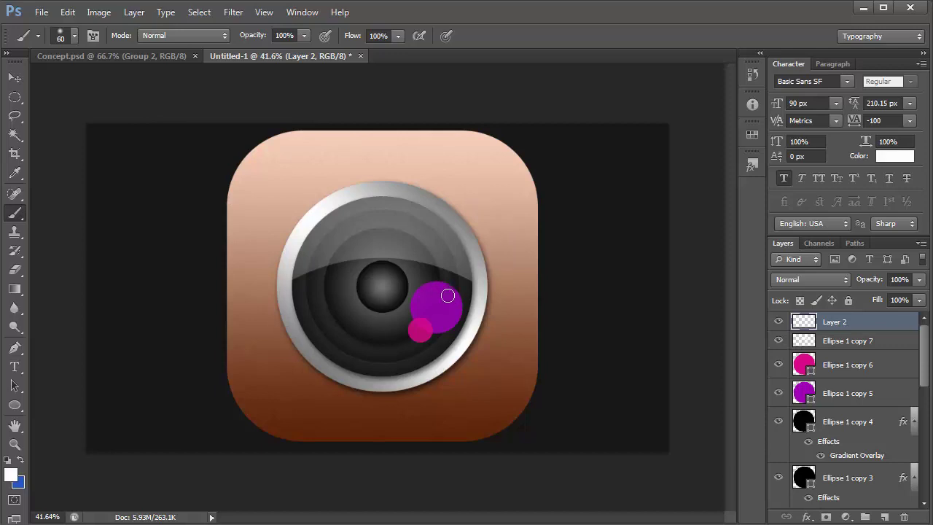
{"action": "left_click", "coordinate": [435, 314]}
Nudge the white highlight to the centre of the purple circle and set its layer opacity to 70%
{"action": "left_click", "coordinate": [14, 77]}
{"action": "key", "text": "Up"}
{"action": "key", "text": "Up"}
{"action": "key", "text": "Up"}
{"action": "key", "text": "Up"}
{"action": "key", "text": "Up"}
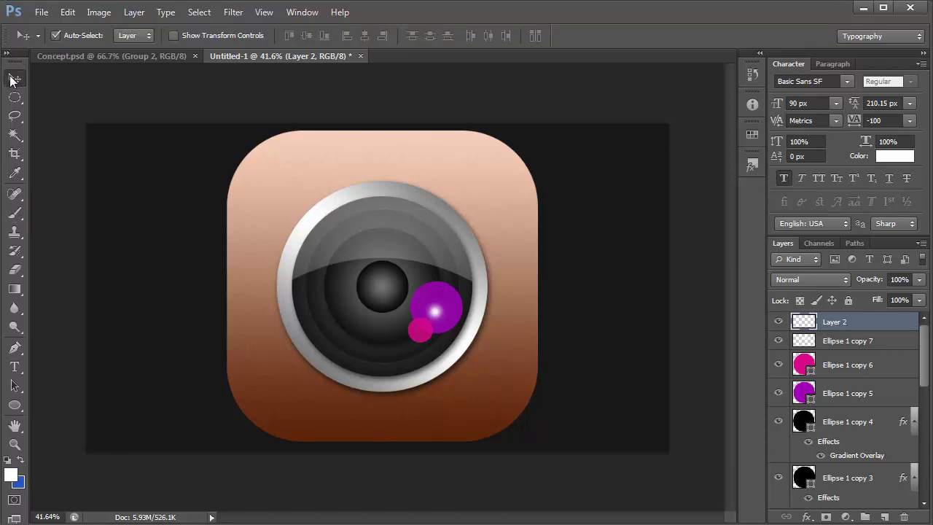
{"action": "key", "text": "Right"}
{"action": "key", "text": "Right"}
{"action": "key", "text": "Right"}
{"action": "key", "text": "Right"}
{"action": "key", "text": "Right"}
{"action": "key", "text": "Up"}
{"action": "key", "text": "Up"}
{"action": "key", "text": "Left"}
{"action": "key", "text": "Left"}
{"action": "key", "text": "Left"}
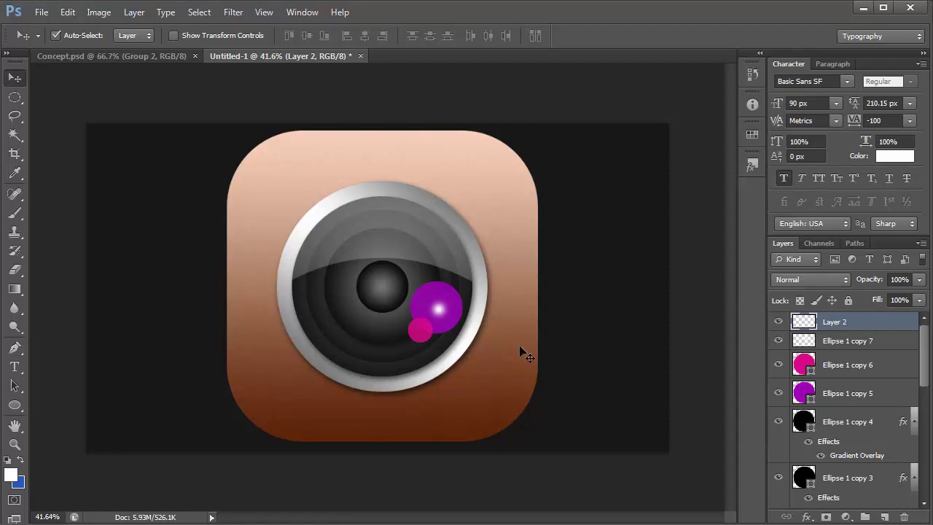
{"action": "left_click_drag", "start_coordinate": [875, 283], "coordinate": [854, 283]}
{"action": "key", "text": "Return"}
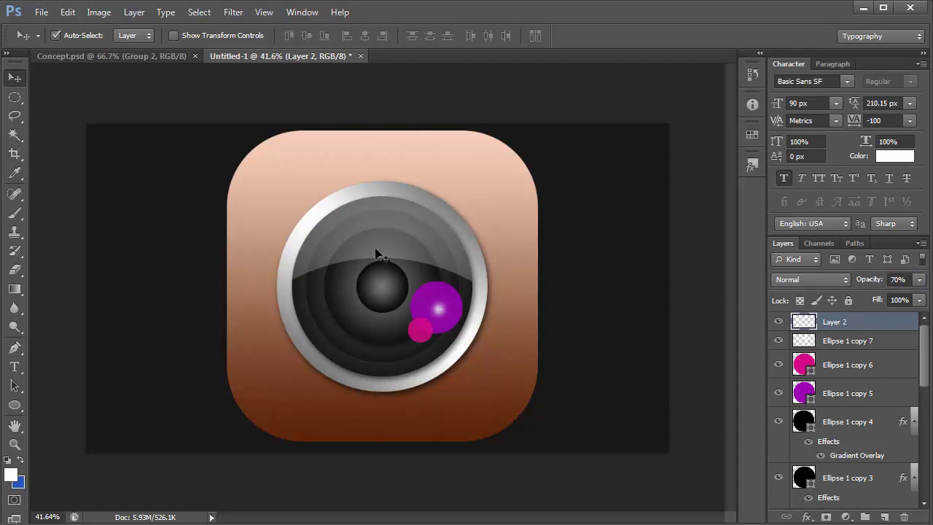
On another new layer, dab a larger soft white highlight on the upper-left part of the lens glass with a 175 px brush
{"action": "key", "text": "ctrl+shift+n"}
{"action": "key", "text": "Return"}
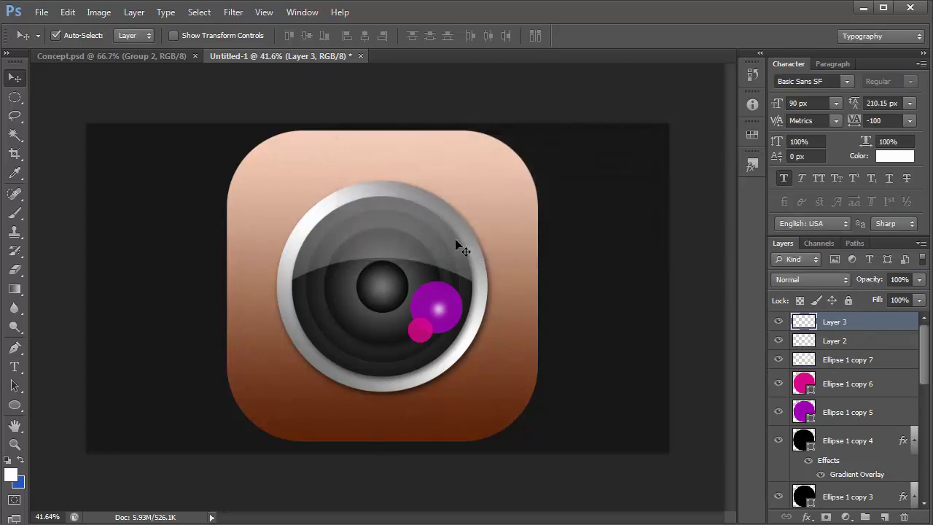
{"action": "key", "text": "b"}
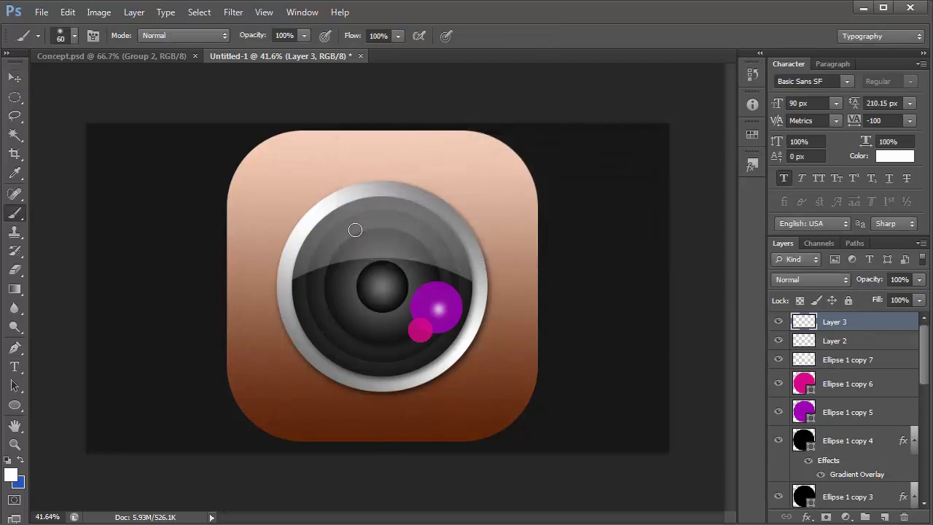
{"action": "key", "text": "bracketright"}
{"action": "key", "text": "bracketright"}
{"action": "key", "text": "bracketright"}
{"action": "key", "text": "bracketright"}
{"action": "key", "text": "bracketright"}
{"action": "key", "text": "bracketright"}
{"action": "left_click", "coordinate": [327, 234]}
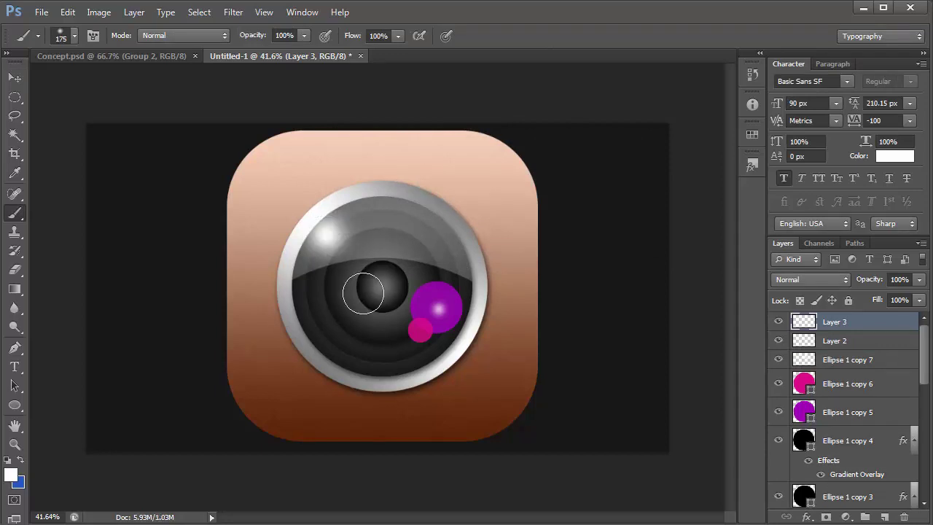
{"action": "left_click", "coordinate": [15, 77]}
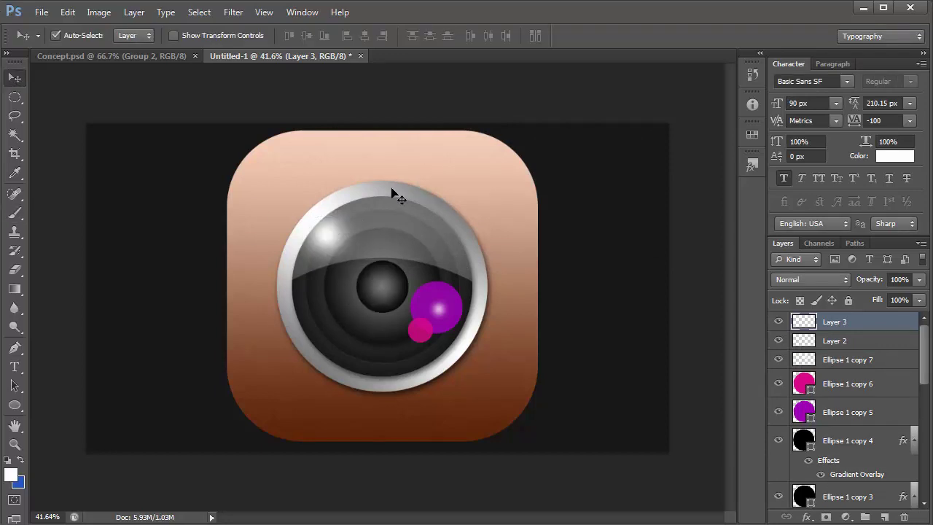
Lock the dark backdrop layer (Layer 1) and leave no layer selected
{"action": "scroll", "coordinate": [547, 228], "scroll_direction": "down", "scroll_amount": 1}
{"action": "scroll", "coordinate": [543, 248], "scroll_direction": "down", "scroll_amount": 1}
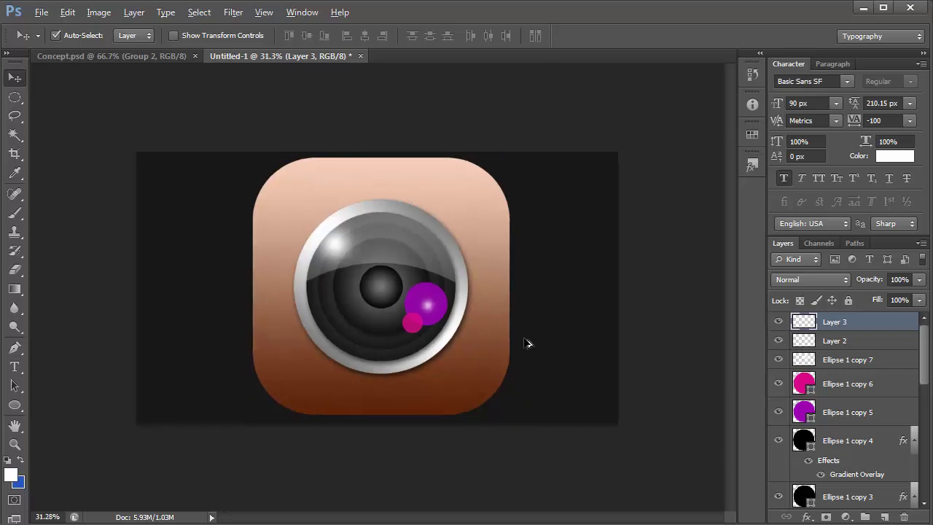
{"action": "scroll", "coordinate": [529, 344], "scroll_direction": "down", "scroll_amount": 1}
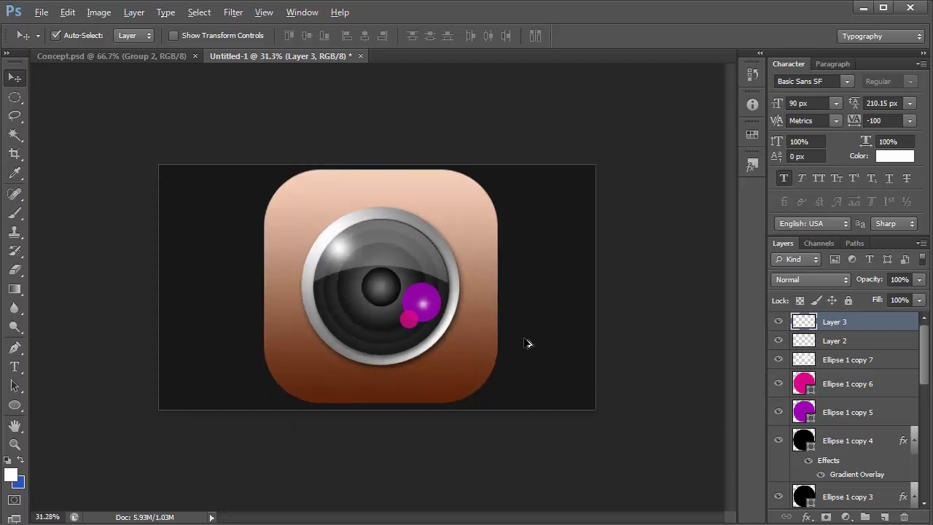
{"action": "left_click", "coordinate": [530, 387]}
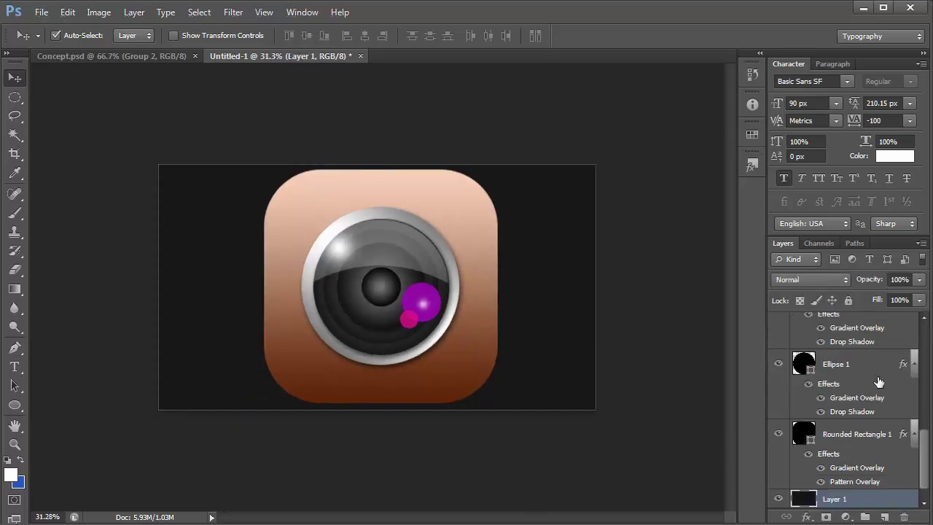
{"action": "left_click", "coordinate": [849, 300]}
{"action": "scroll", "coordinate": [838, 474], "scroll_direction": "down", "scroll_amount": 1}
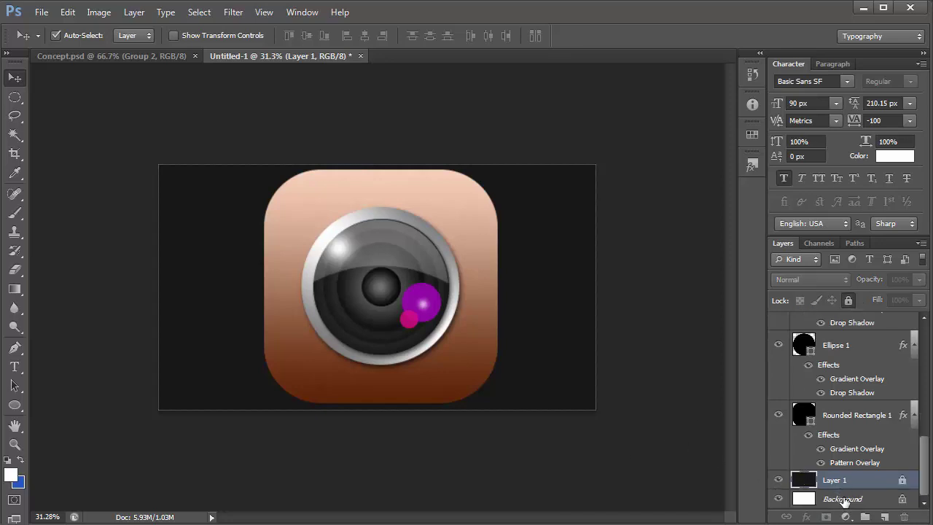
{"action": "left_click", "coordinate": [843, 500]}
{"action": "left_click", "coordinate": [635, 421]}
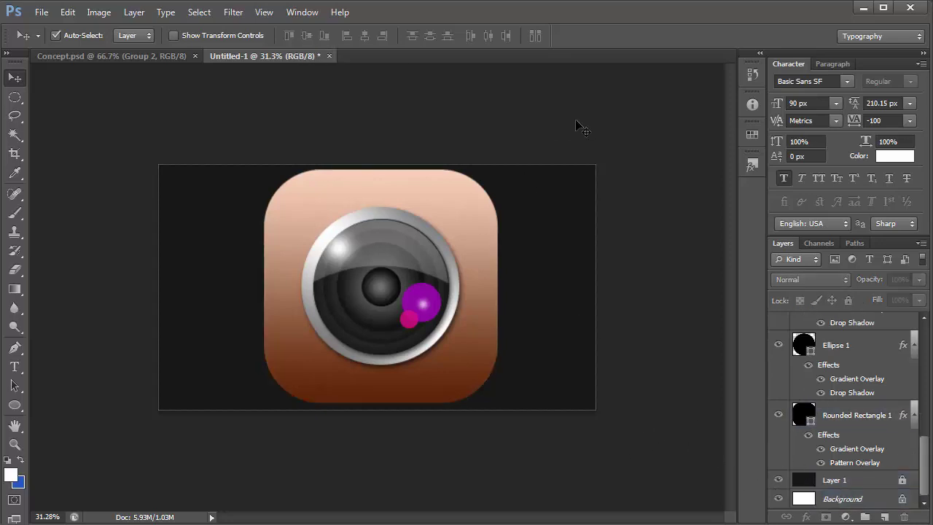
Group all the icon's layers and name the group 1024
{"action": "left_click_drag", "start_coordinate": [576, 126], "coordinate": [240, 439]}
{"action": "key", "text": "ctrl+g"}
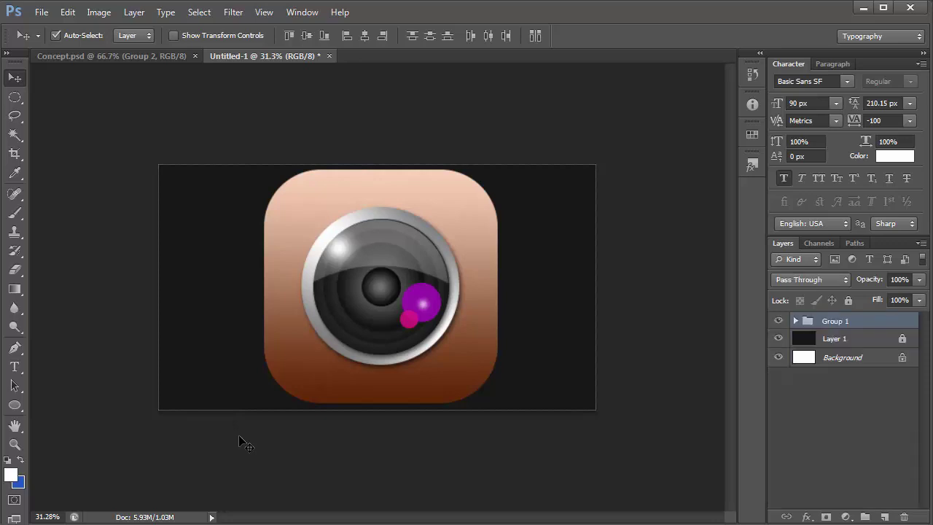
{"action": "double_click", "coordinate": [837, 322]}
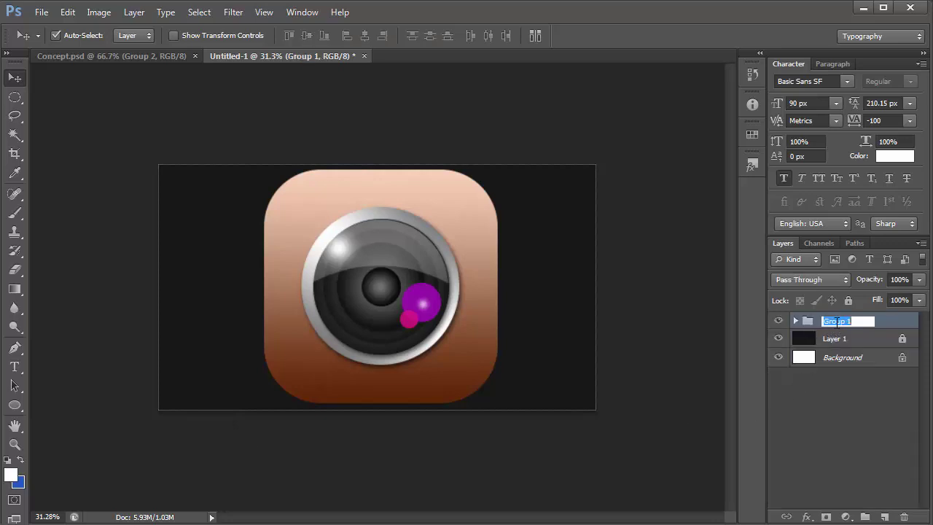
{"action": "type", "text": "1024"}
{"action": "key", "text": "Return"}
Duplicate the 1024 group, hide the original, and scale the copy to about 47.56% around its centre
{"action": "key", "text": "ctrl+j"}
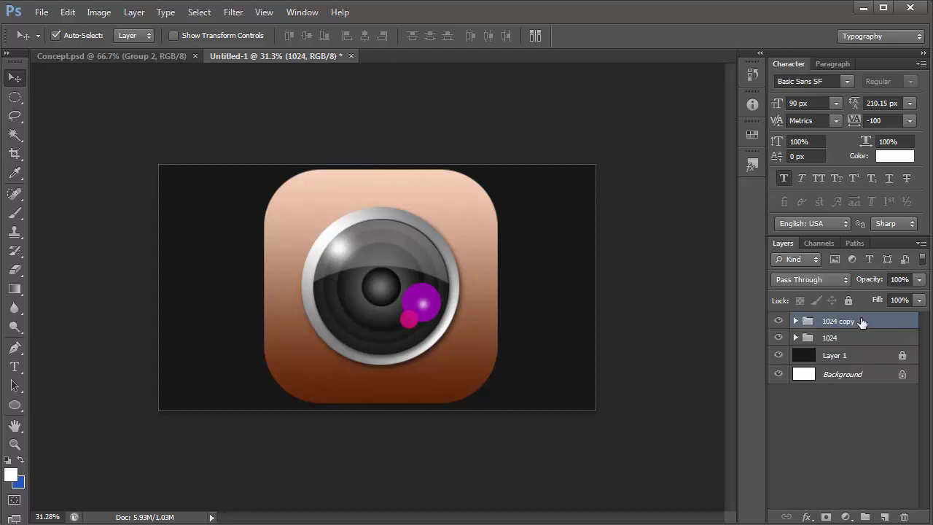
{"action": "left_click", "coordinate": [777, 338]}
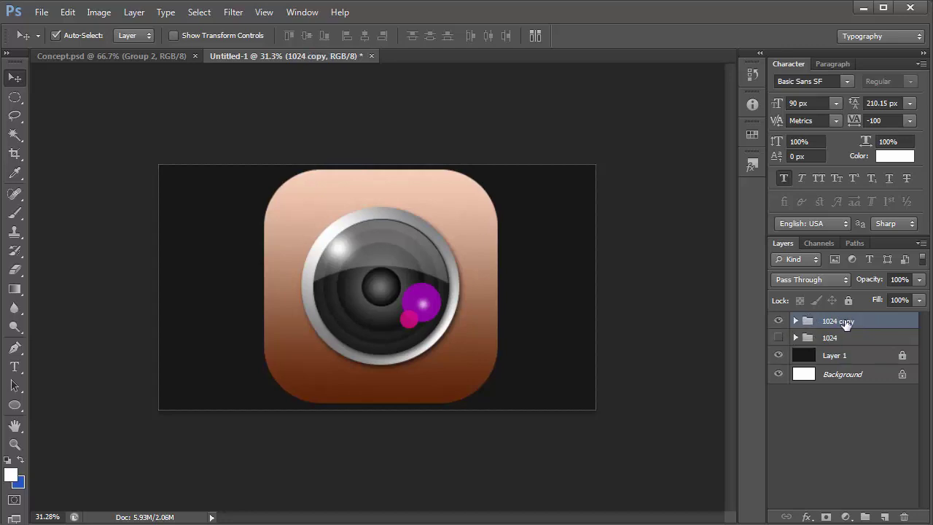
{"action": "key", "text": "ctrl+t"}
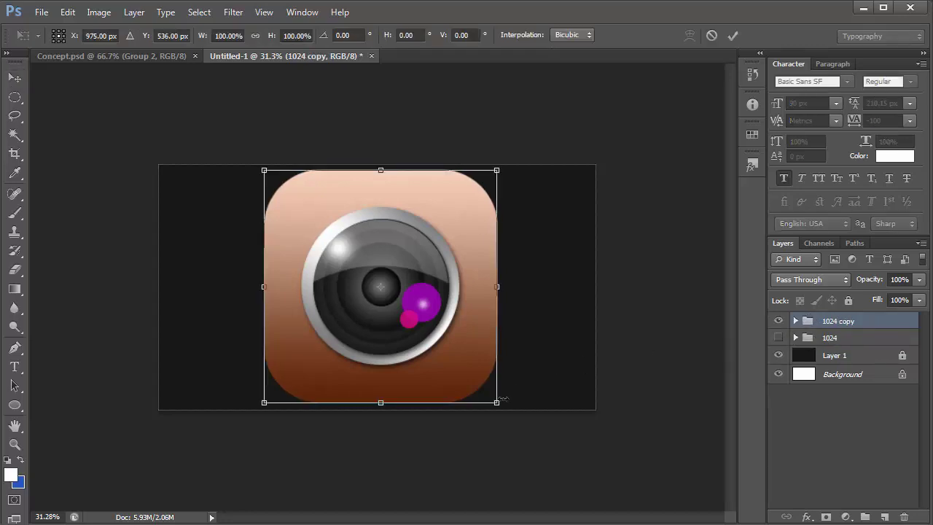
{"action": "left_click_drag", "start_coordinate": [499, 404], "coordinate": [425, 356]}
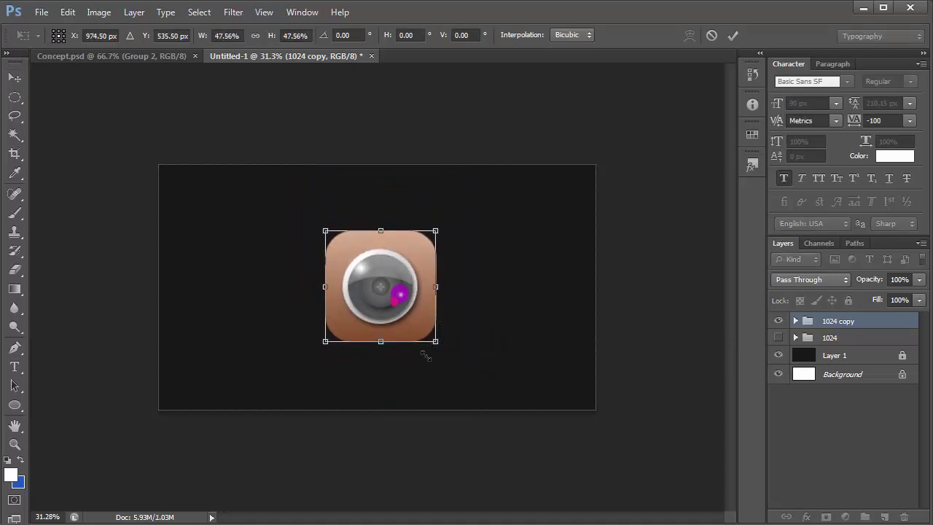
{"action": "key", "text": "Return"}
Rename the scaled-down group copy as Small Preview
{"action": "scroll", "coordinate": [426, 355], "scroll_direction": "up", "scroll_amount": 3}
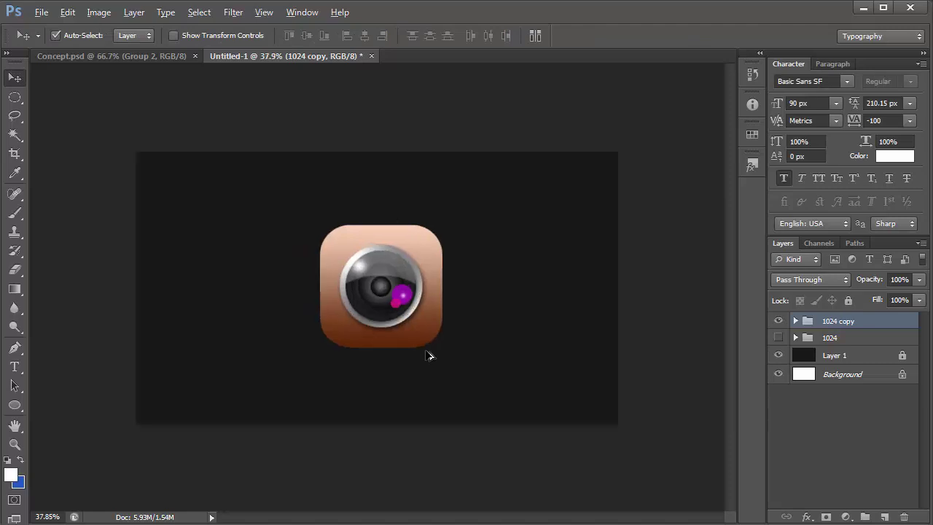
{"action": "double_click", "coordinate": [839, 321]}
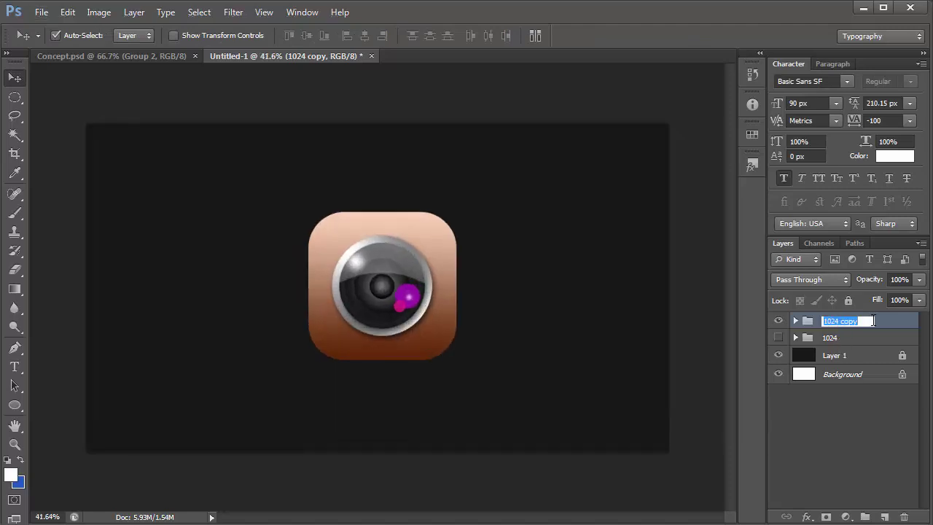
{"action": "type", "text": "s"}
{"action": "key", "text": "Return"}
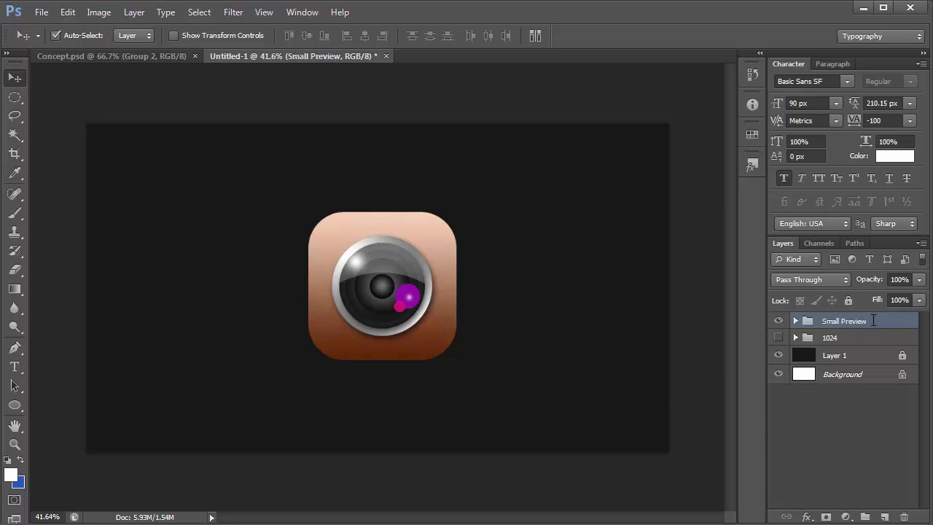
Add a new empty layer directly above the rounded rectangle inside the Small Preview group
{"action": "left_click", "coordinate": [796, 320]}
{"action": "scroll", "coordinate": [866, 430], "scroll_direction": "down", "scroll_amount": 2}
{"action": "scroll", "coordinate": [866, 430], "scroll_direction": "down", "scroll_amount": 5}
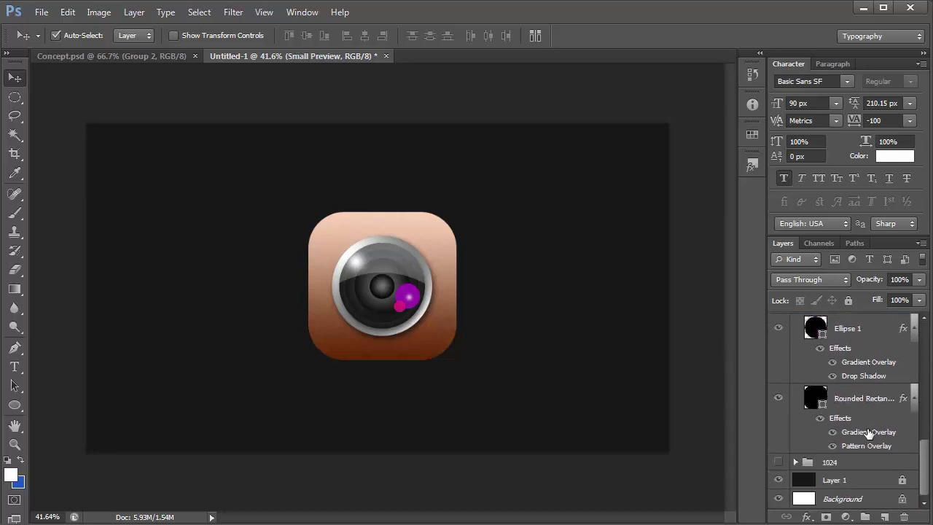
{"action": "left_click", "coordinate": [861, 427]}
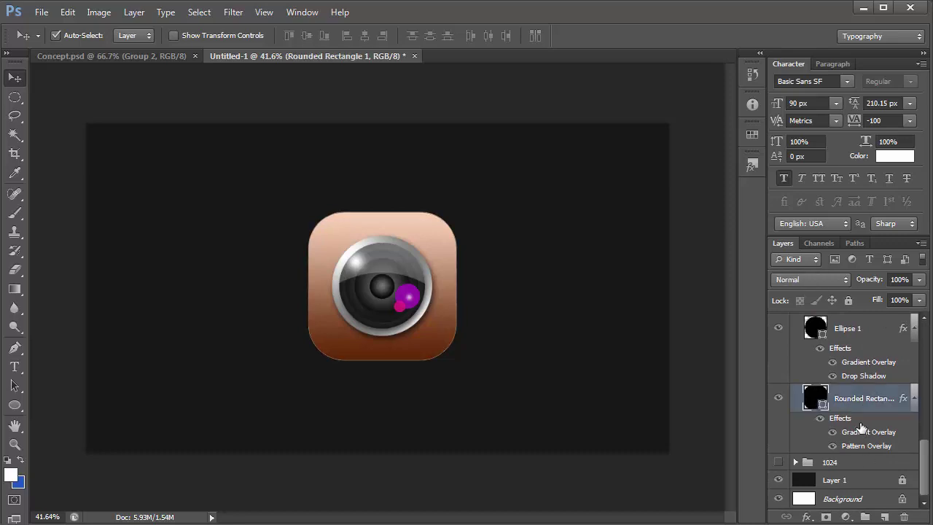
{"action": "left_click", "coordinate": [859, 462]}
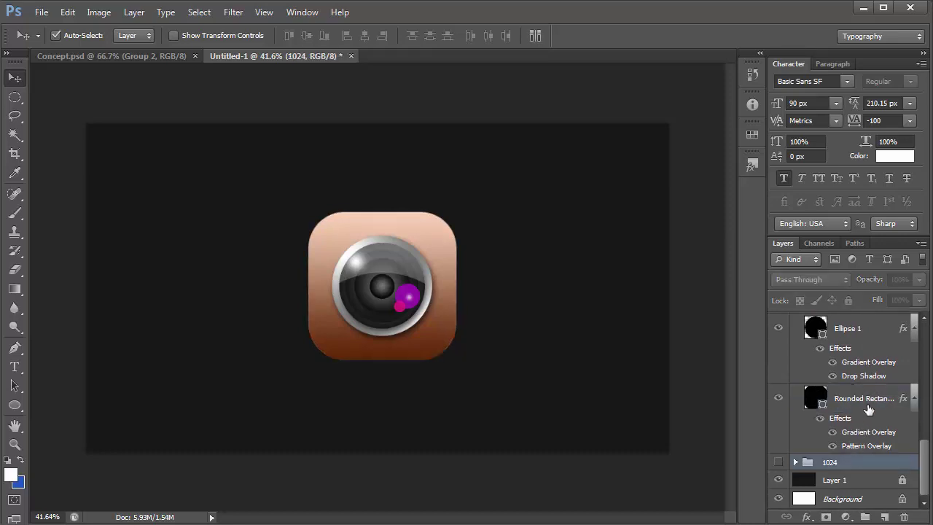
{"action": "left_click", "coordinate": [868, 408]}
{"action": "key", "text": "ctrl+shift+n"}
{"action": "key", "text": "Return"}
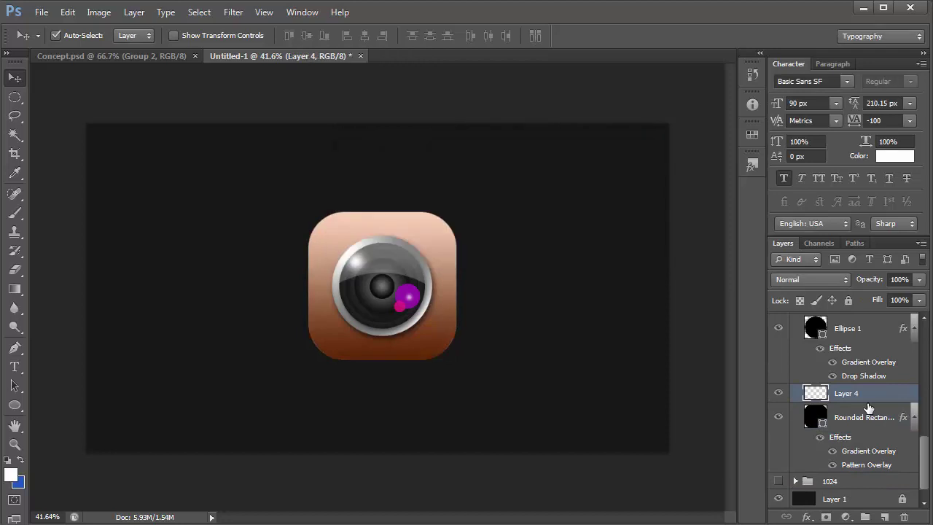
Paint a soft black (#000000) shadow strip across the bottom of the small icon behind the lens with the 175 px brush
{"action": "key", "text": "b"}
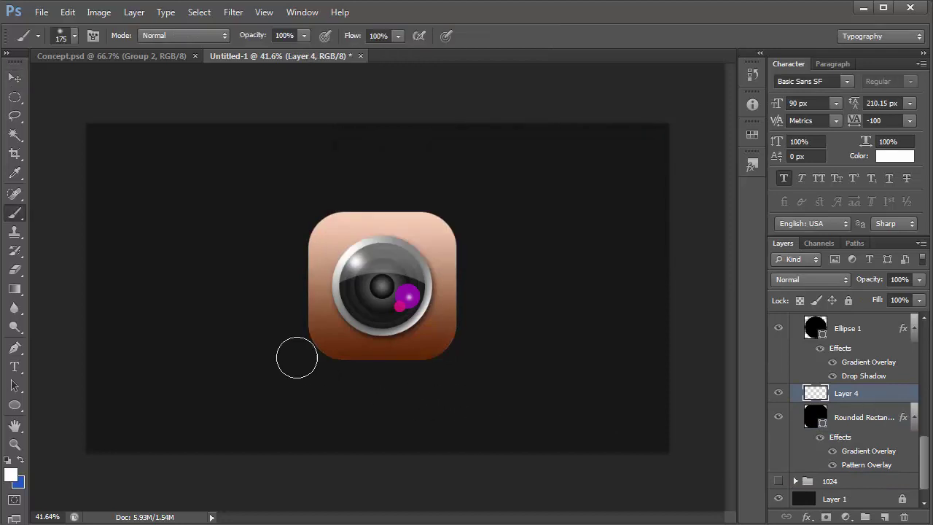
{"action": "left_click", "coordinate": [11, 475]}
{"action": "left_click", "coordinate": [828, 315]}
{"action": "key", "text": "Return"}
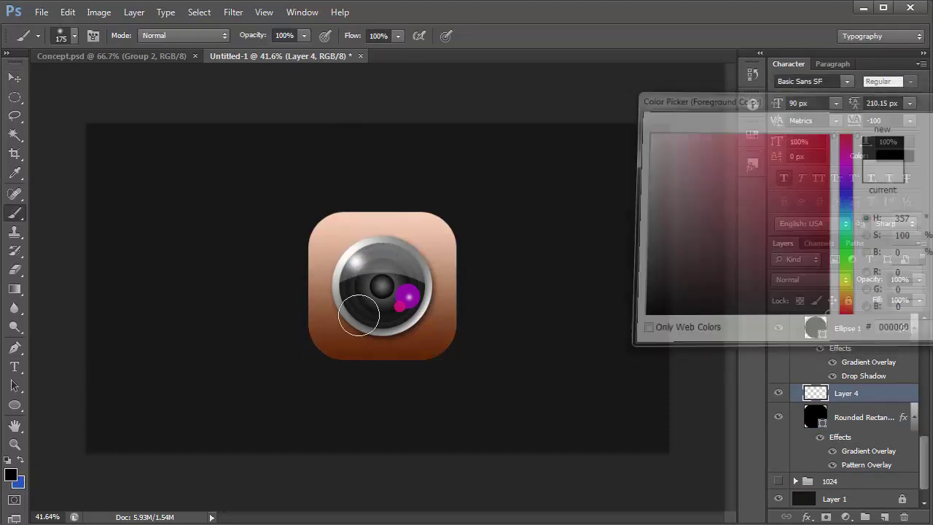
{"action": "mouse_move", "coordinate": [427, 346]}
{"action": "left_mouse_down"}
{"action": "mouse_move", "coordinate": [326, 352]}
{"action": "mouse_move", "coordinate": [435, 352]}
{"action": "mouse_move", "coordinate": [353, 344]}
{"action": "left_mouse_up"}
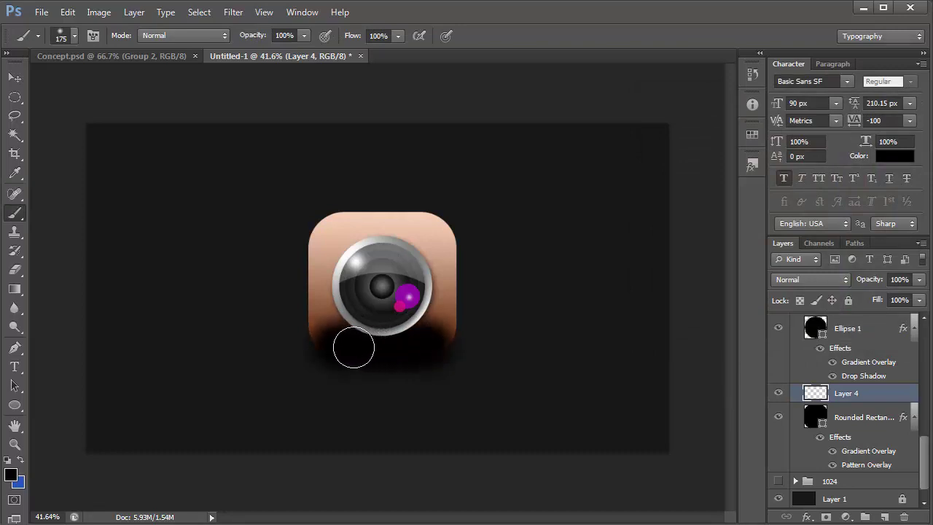
{"action": "left_click", "coordinate": [13, 77]}
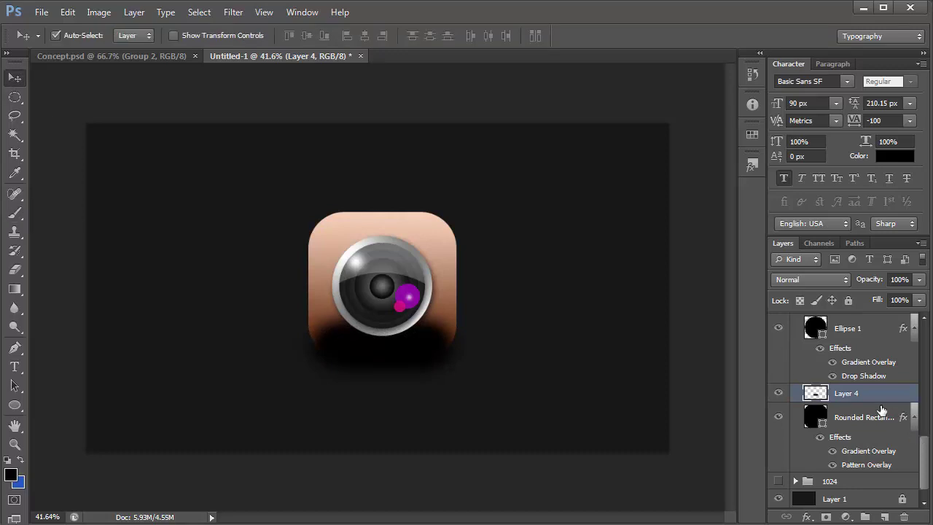
Move the painted shadow layer beneath the rounded rectangle and squash it from its top edge to about 81.21% height
{"action": "left_click_drag", "start_coordinate": [861, 400], "coordinate": [866, 459]}
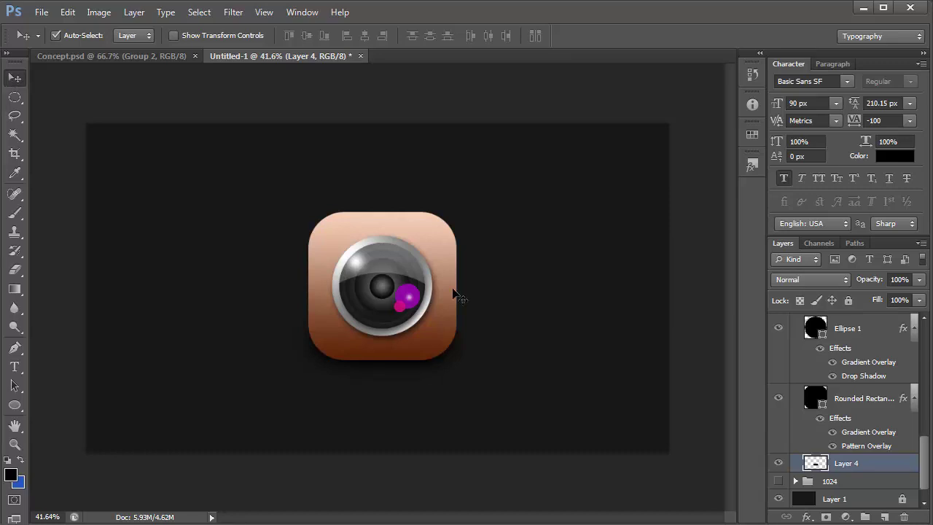
{"action": "key", "text": "ctrl+t"}
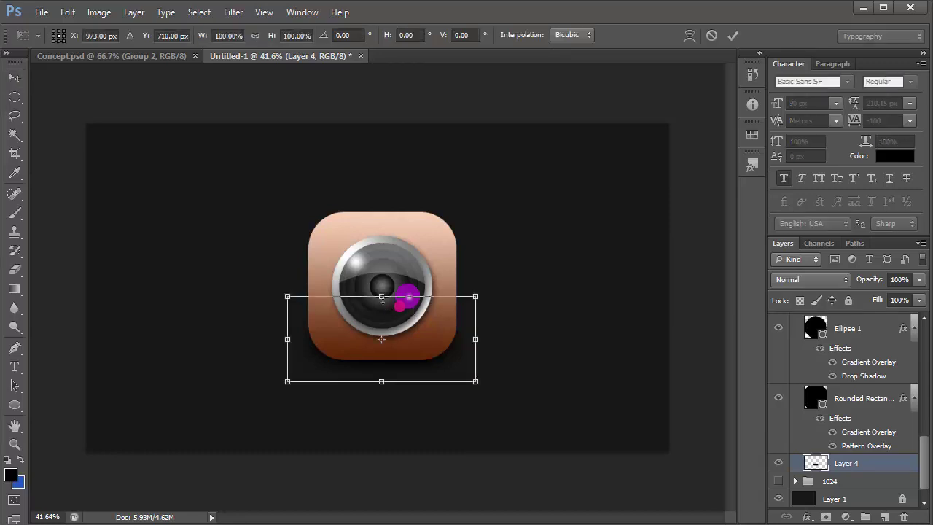
{"action": "left_click_drag", "start_coordinate": [381, 296], "coordinate": [381, 312]}
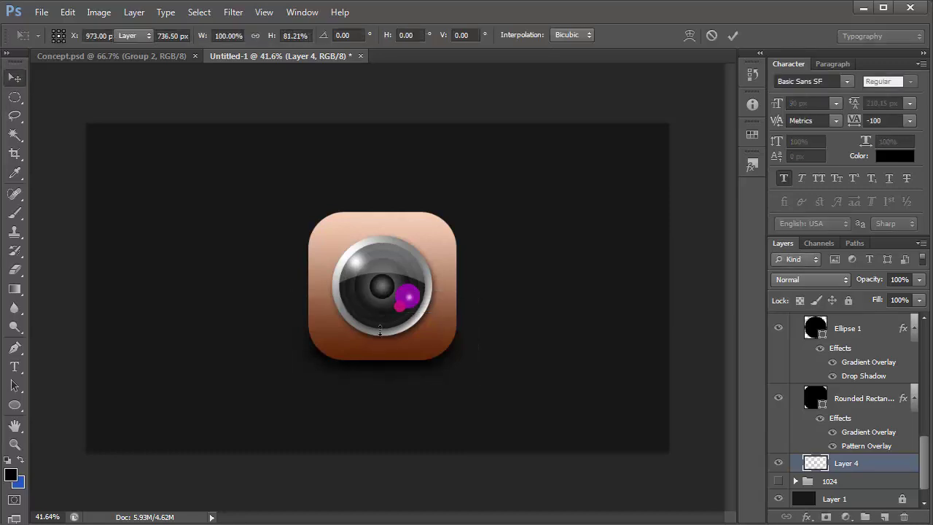
{"action": "key", "text": "Return"}
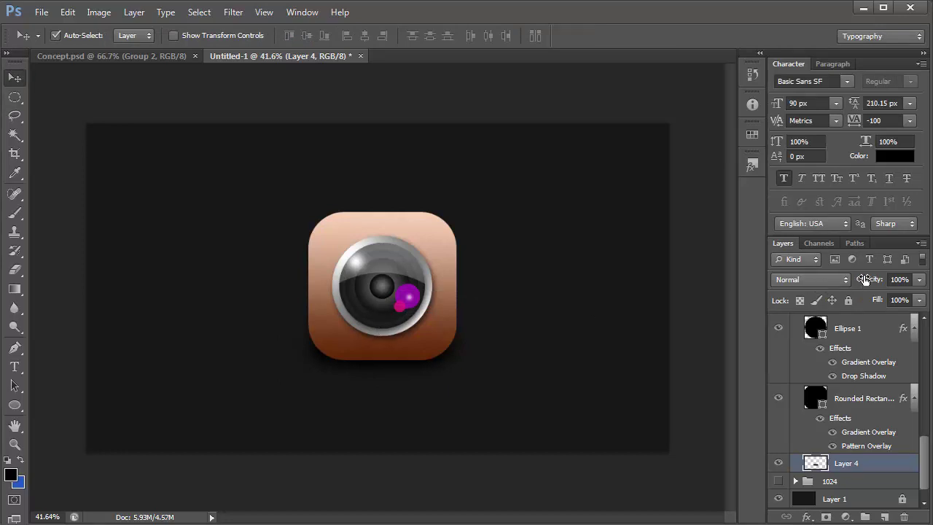
Set the shadow layer's opacity to 66% and deselect the layer
{"action": "left_click_drag", "start_coordinate": [868, 280], "coordinate": [850, 291]}
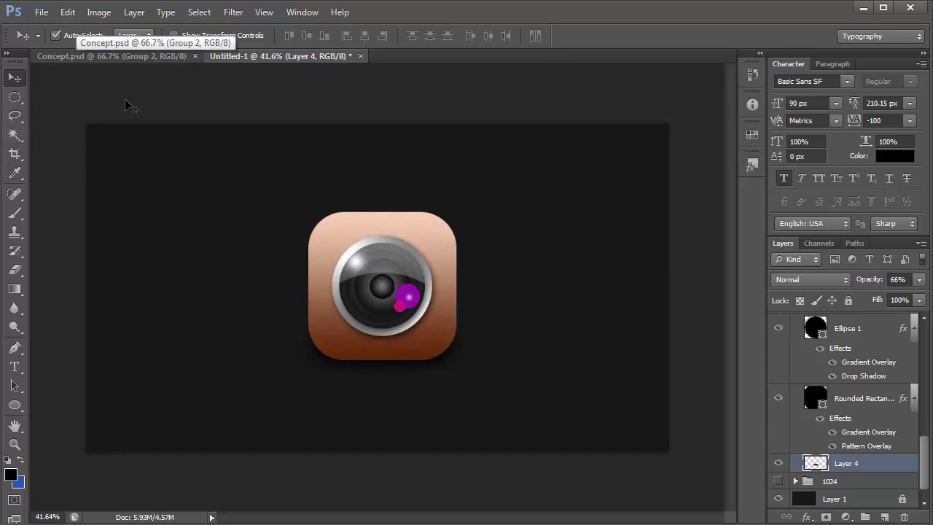
{"action": "left_click", "coordinate": [698, 209]}
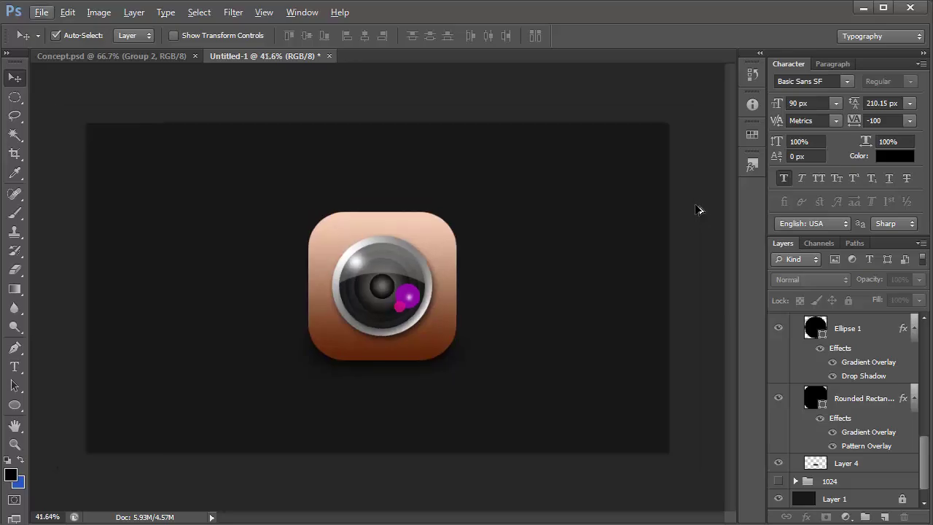